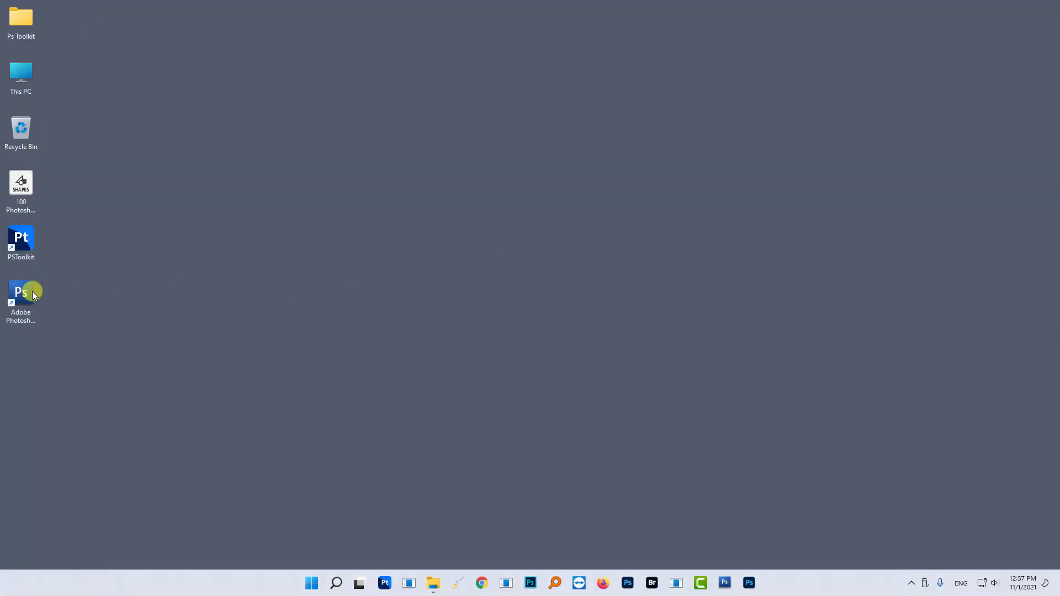
Start Photoshop CS3 to an empty workspace, then minimize it to show the desktop
double_click(33, 292)
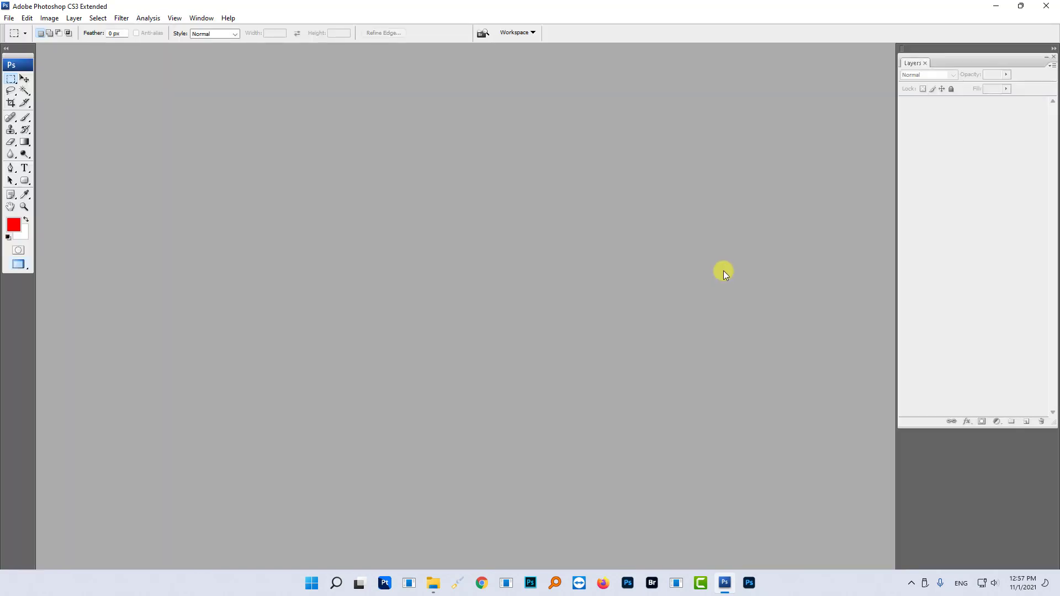
click(996, 6)
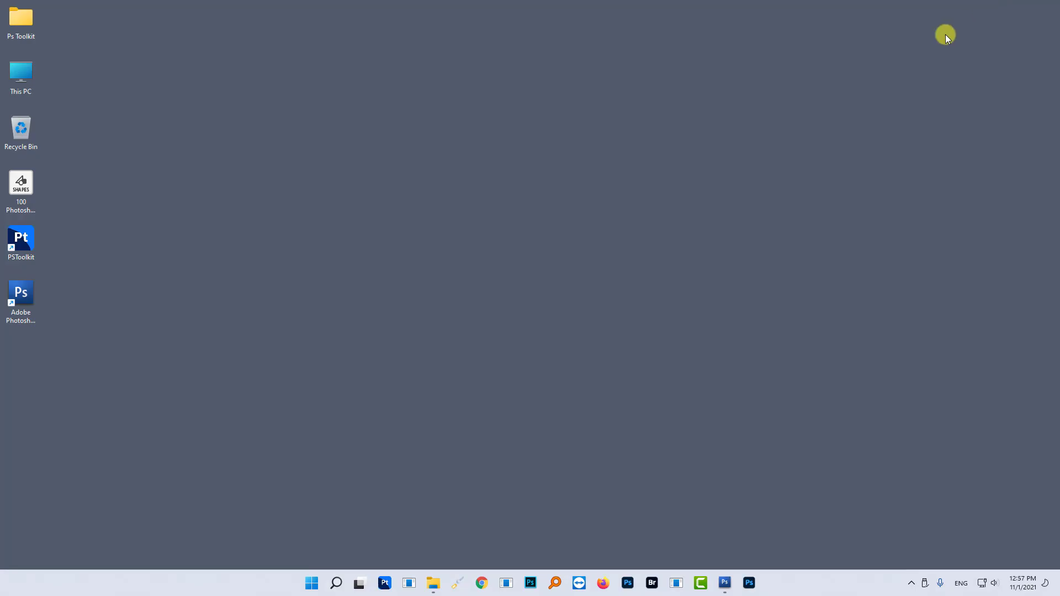
Launch the Photoshop Toolkit panel and drag it to a new spot on the desktop
double_click(22, 239)
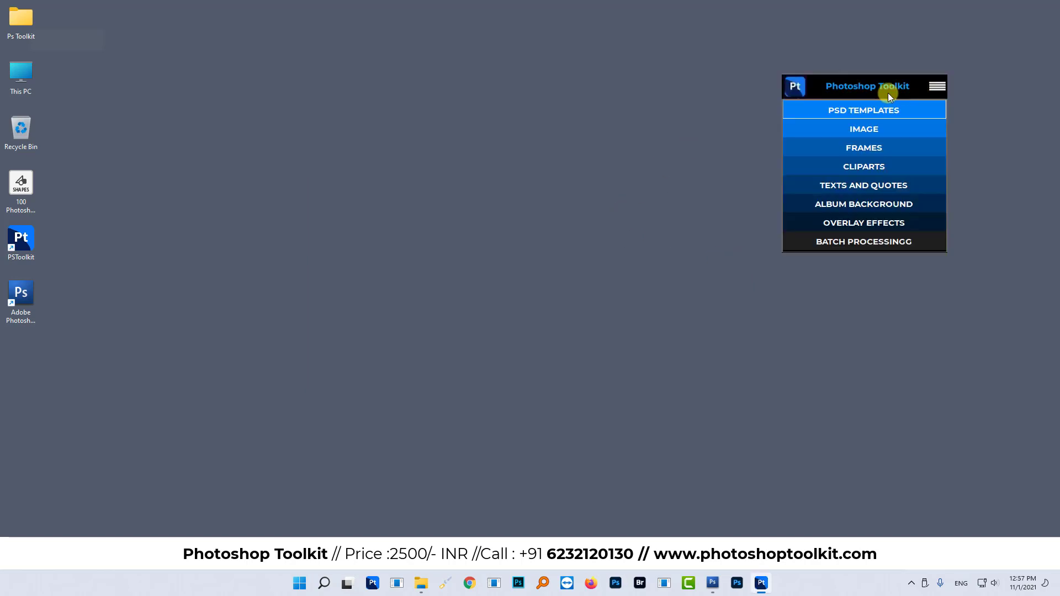
drag(887, 91, 743, 109)
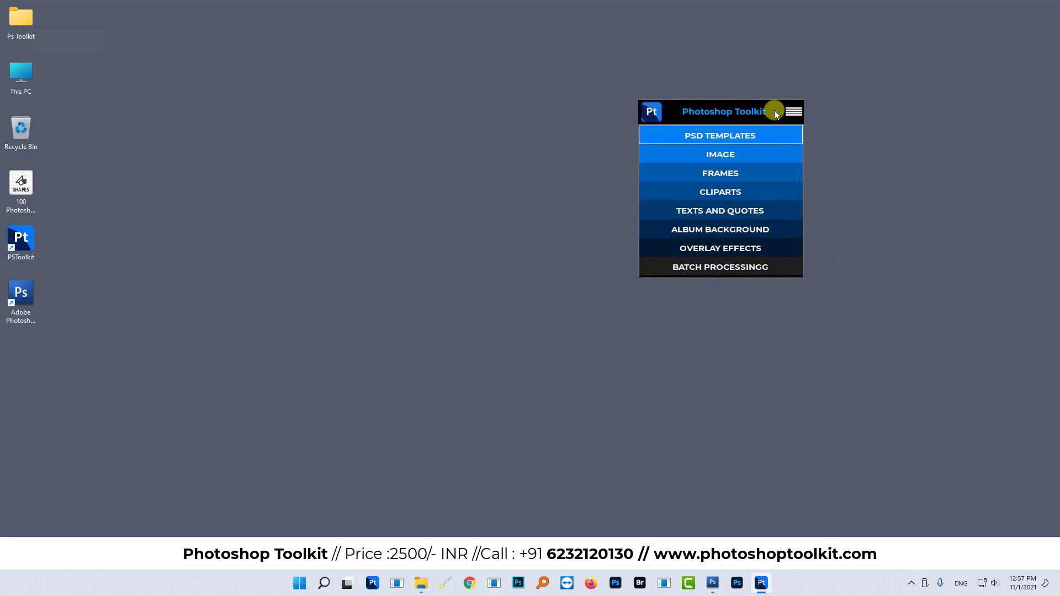
click(795, 113)
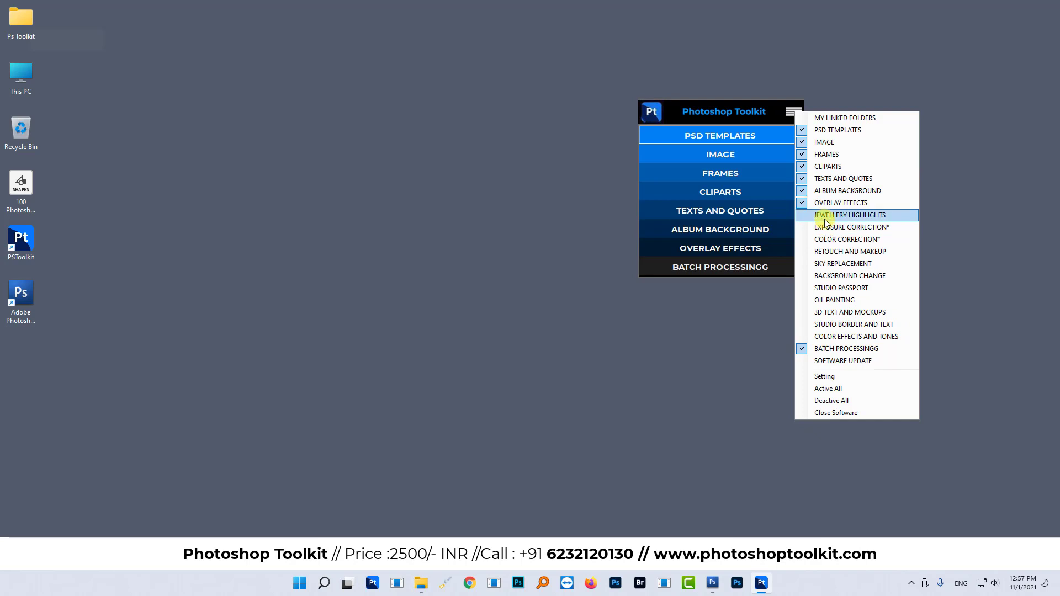
click(740, 110)
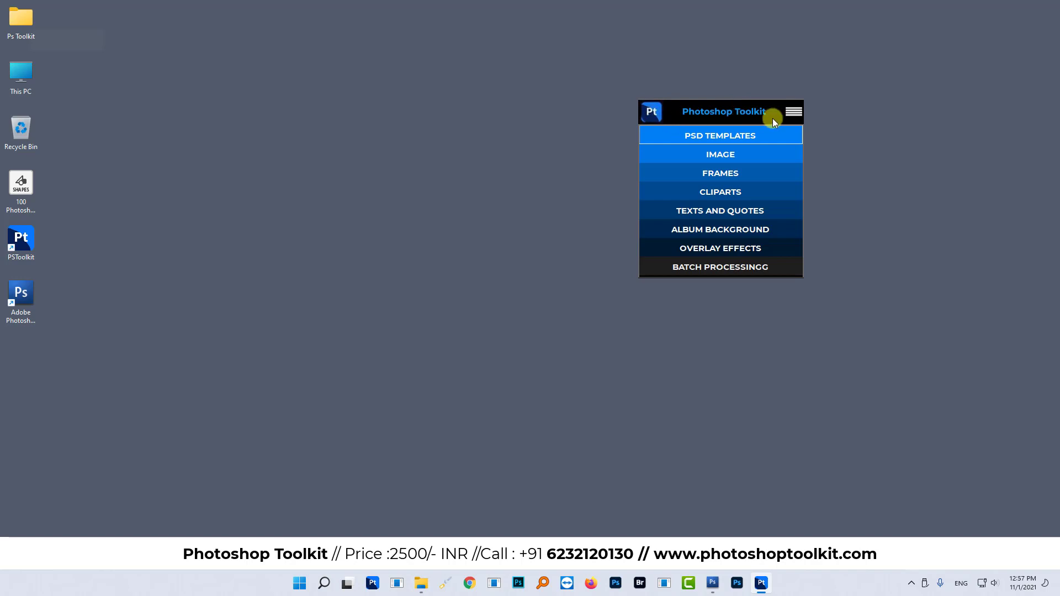
Activate all toolkit modules, then deactivate them all with Deactive All
click(796, 114)
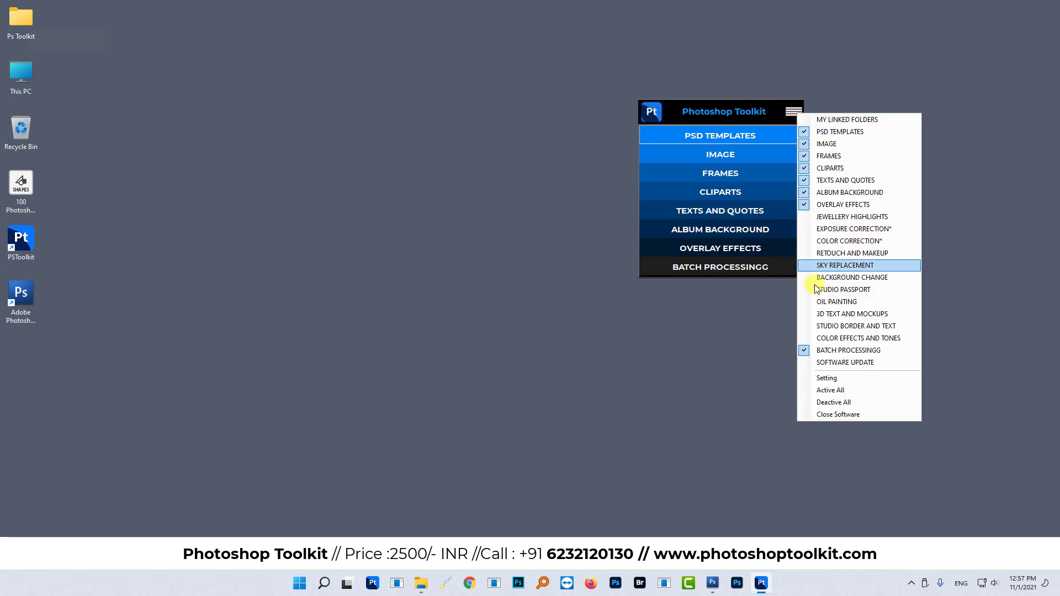
click(834, 391)
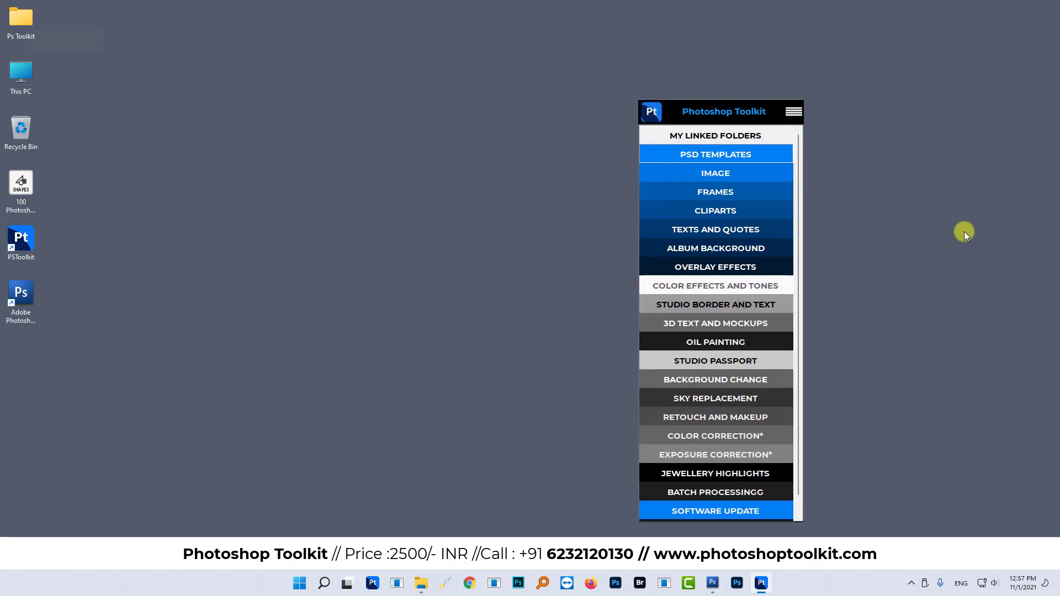
click(793, 112)
click(824, 405)
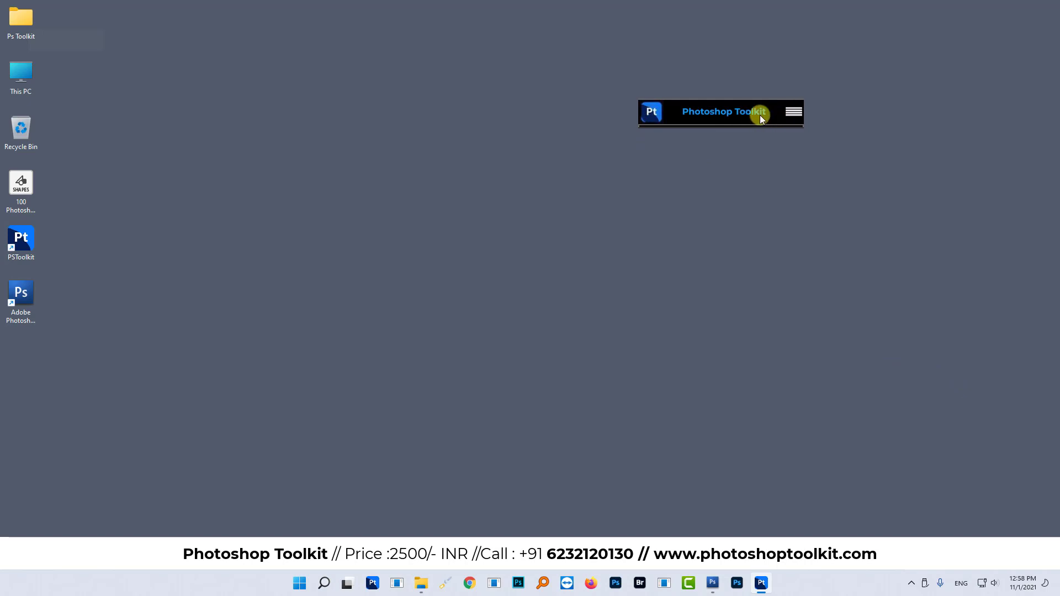
Enable the PSD TEMPLATES, IMAGE, FRAMES and CLIPARTS modules
click(797, 115)
click(832, 132)
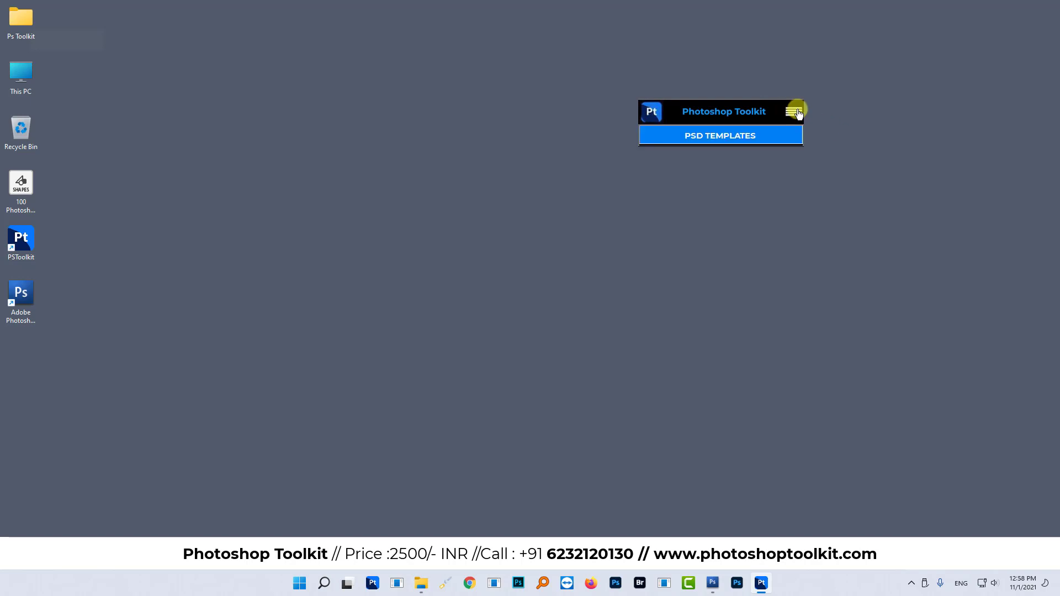
click(798, 113)
click(824, 143)
click(796, 112)
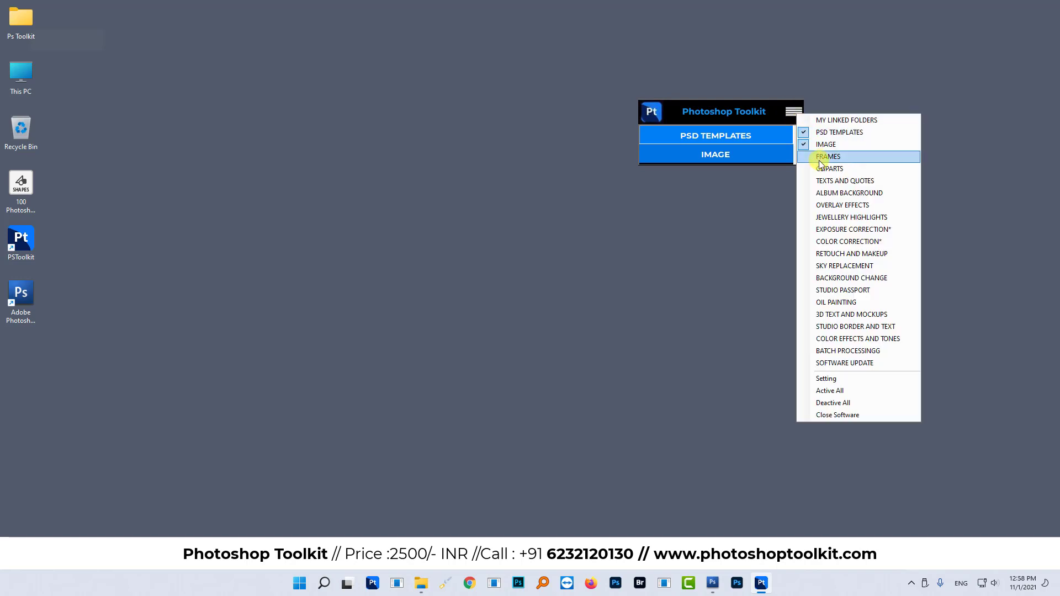
click(820, 158)
click(795, 112)
click(823, 169)
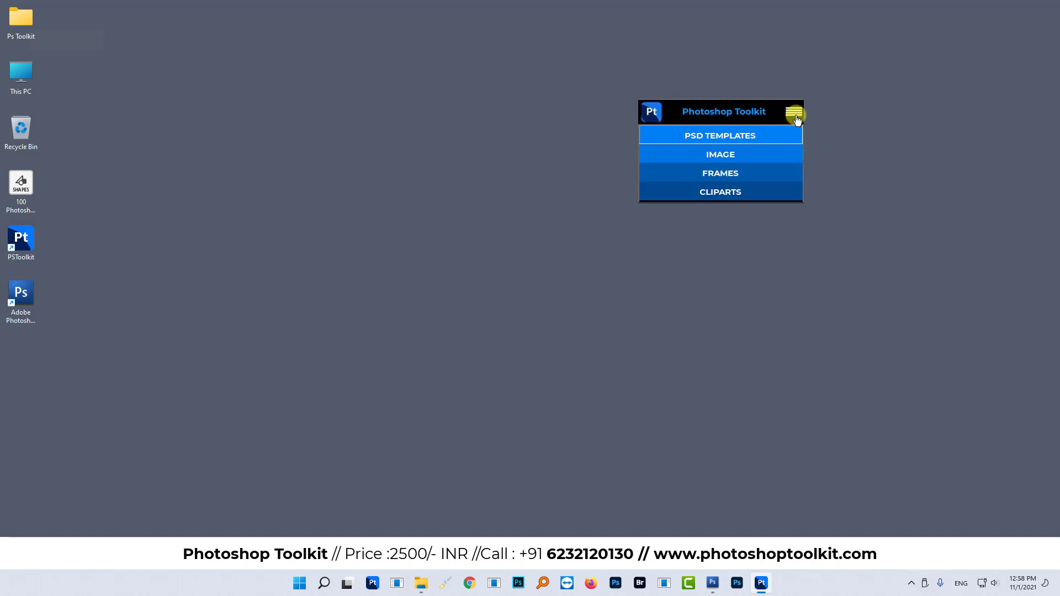
Enable the TEXTS AND QUOTES, ALBUM BACKGROUND, OVERLAY EFFECTS and BATCH PROCESSINGG modules
click(797, 115)
click(819, 181)
click(798, 116)
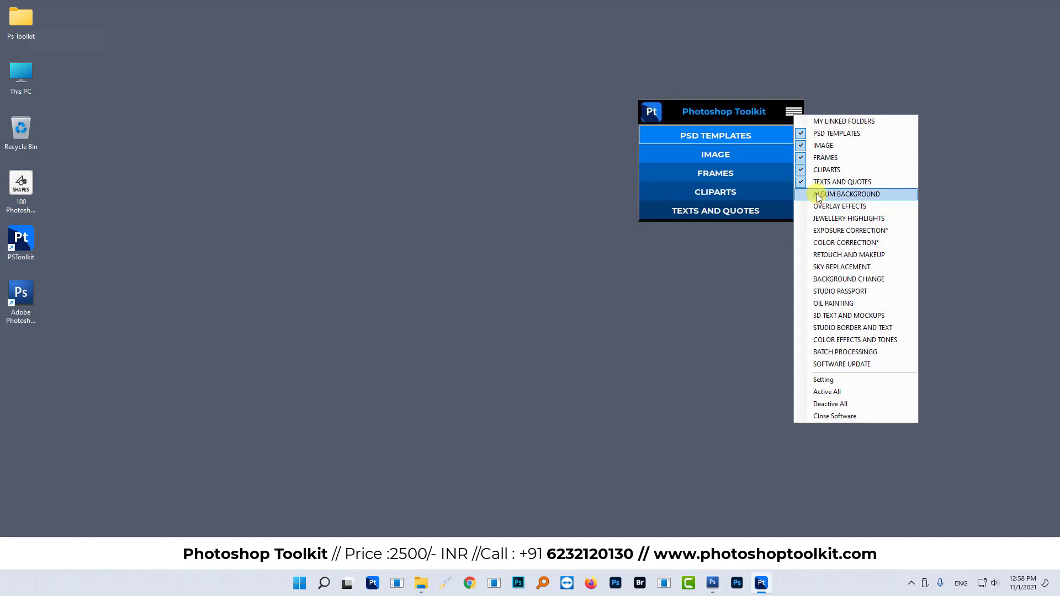
click(818, 194)
click(795, 112)
click(829, 206)
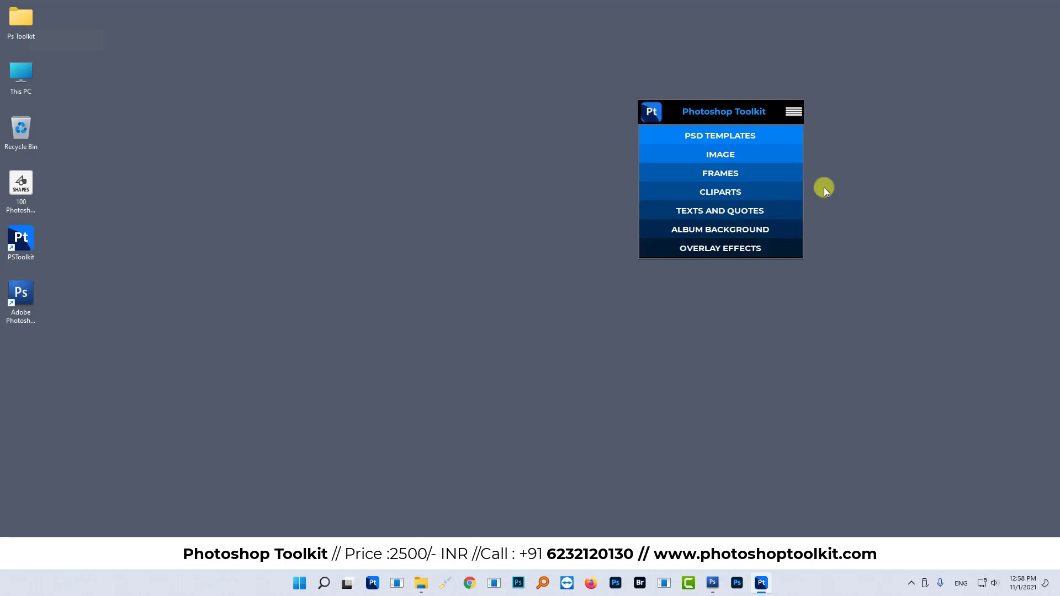
click(794, 112)
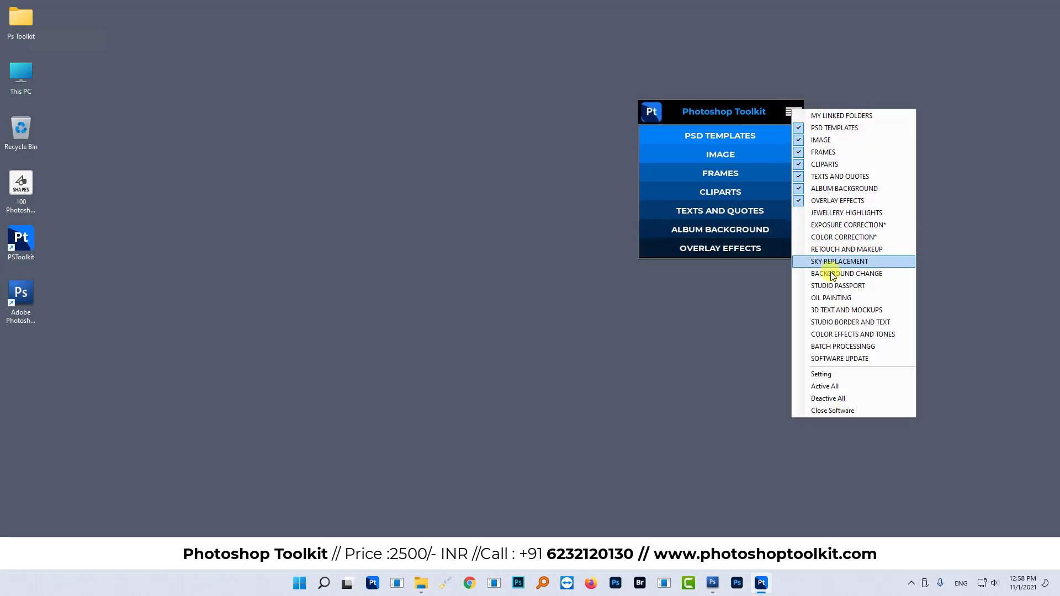
click(833, 346)
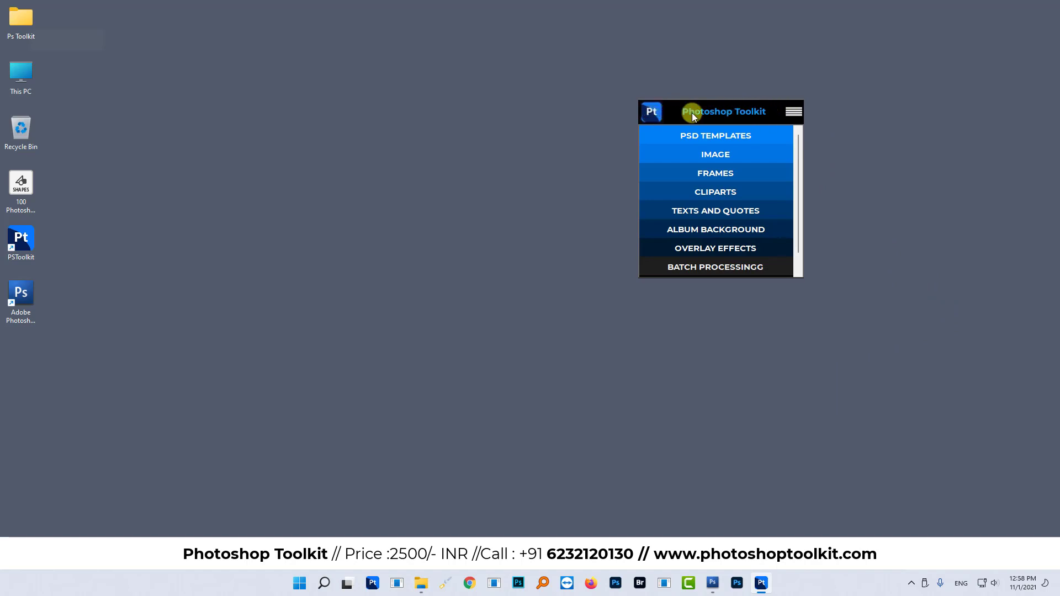
Open PSD TEMPLATES, move the panel further right, and return to the category list
click(652, 114)
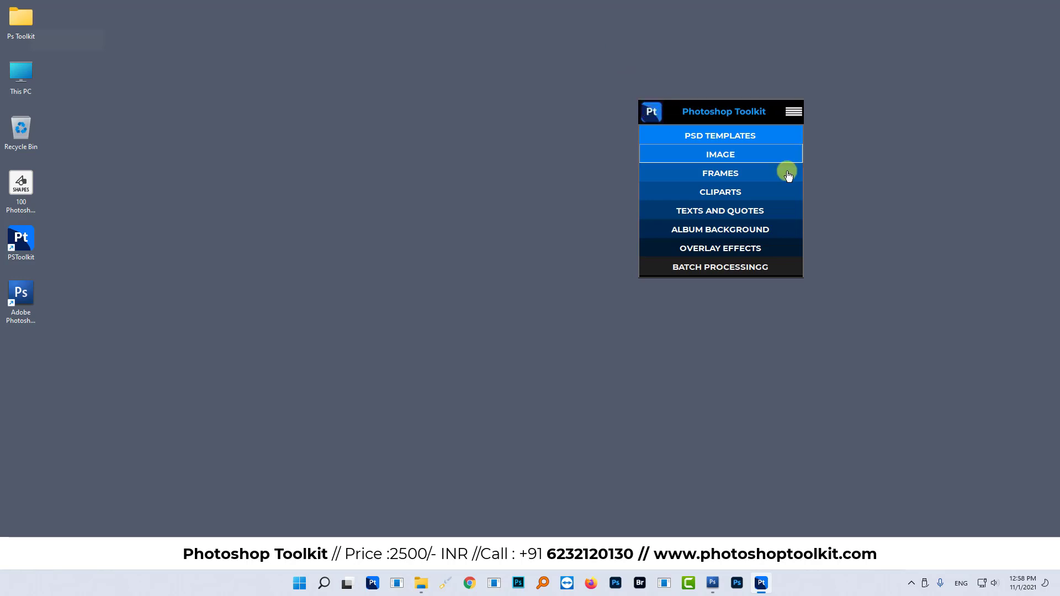
click(744, 142)
drag(735, 111, 898, 96)
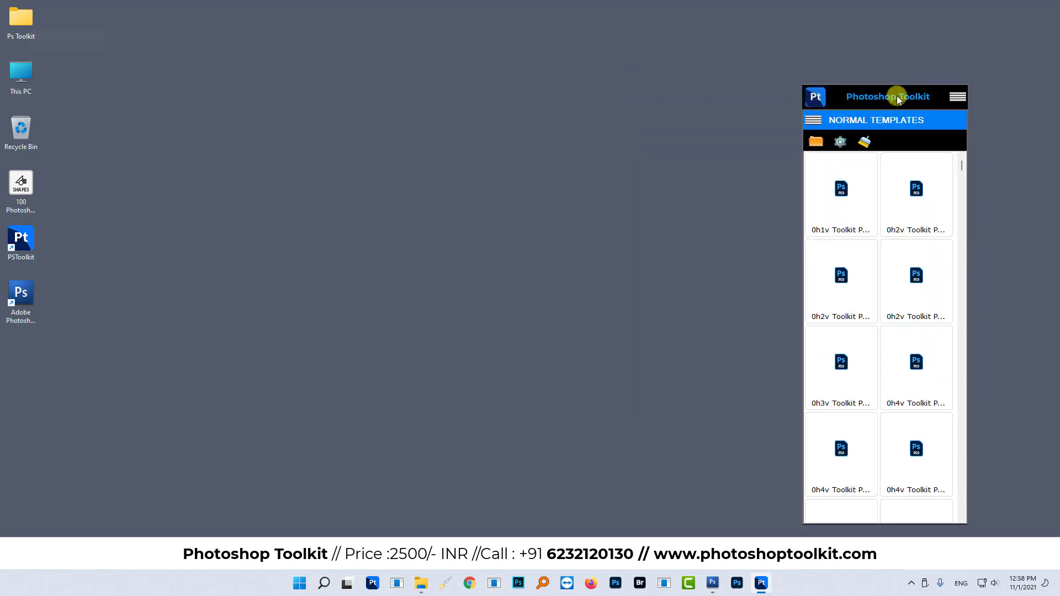
click(816, 101)
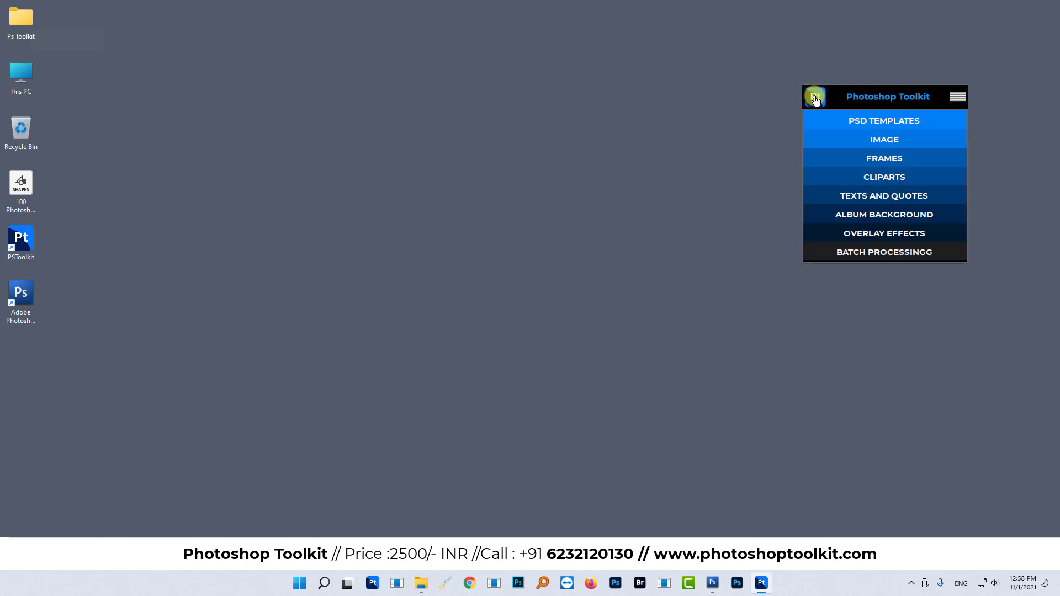
Browse the IMAGE wedding photos and the FRAMES JPEG mask shapes, then return to the list
click(884, 140)
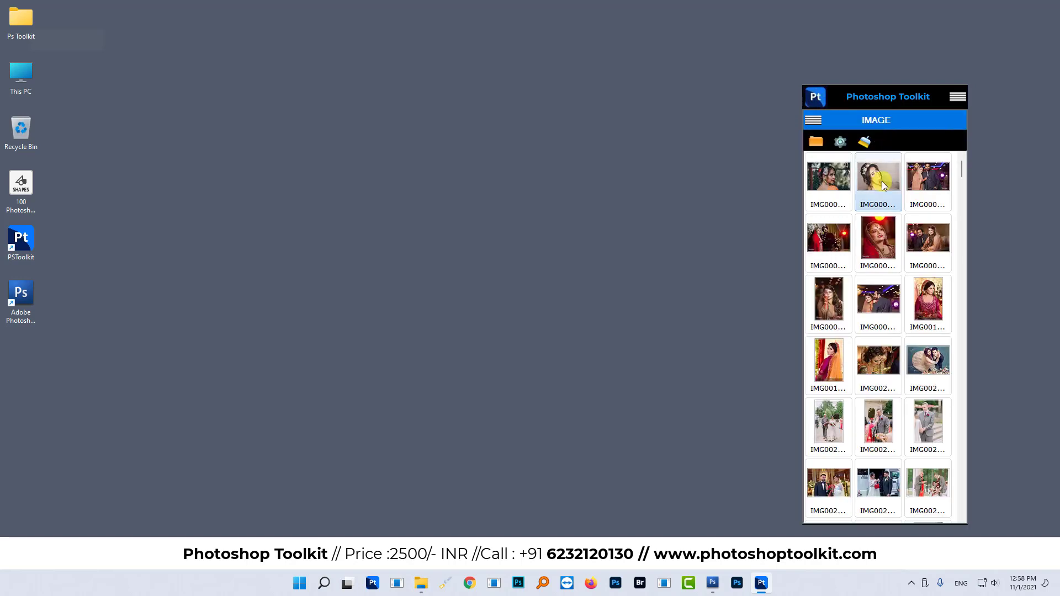
click(816, 99)
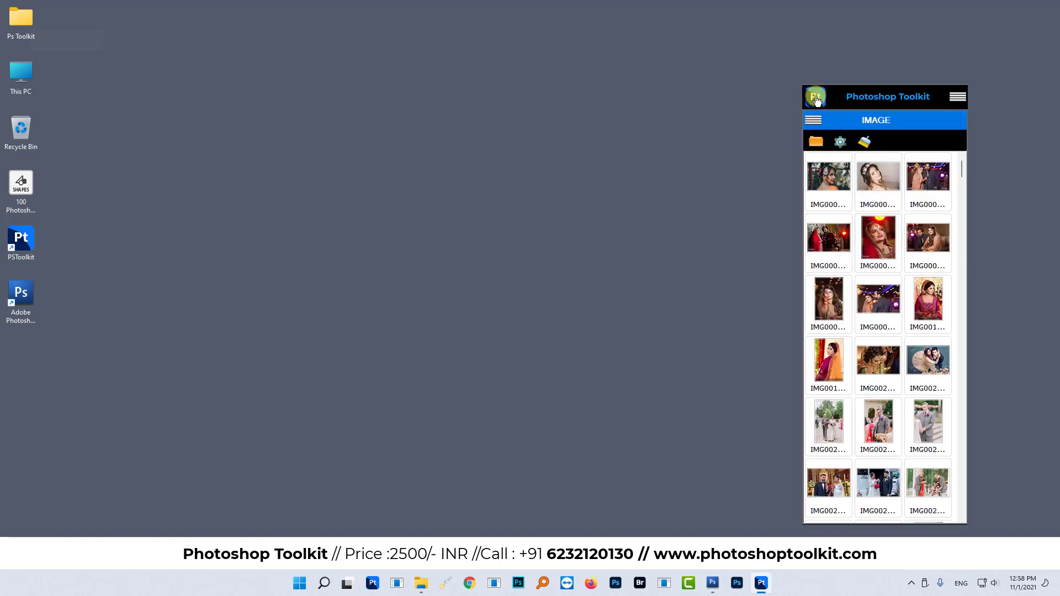
click(882, 159)
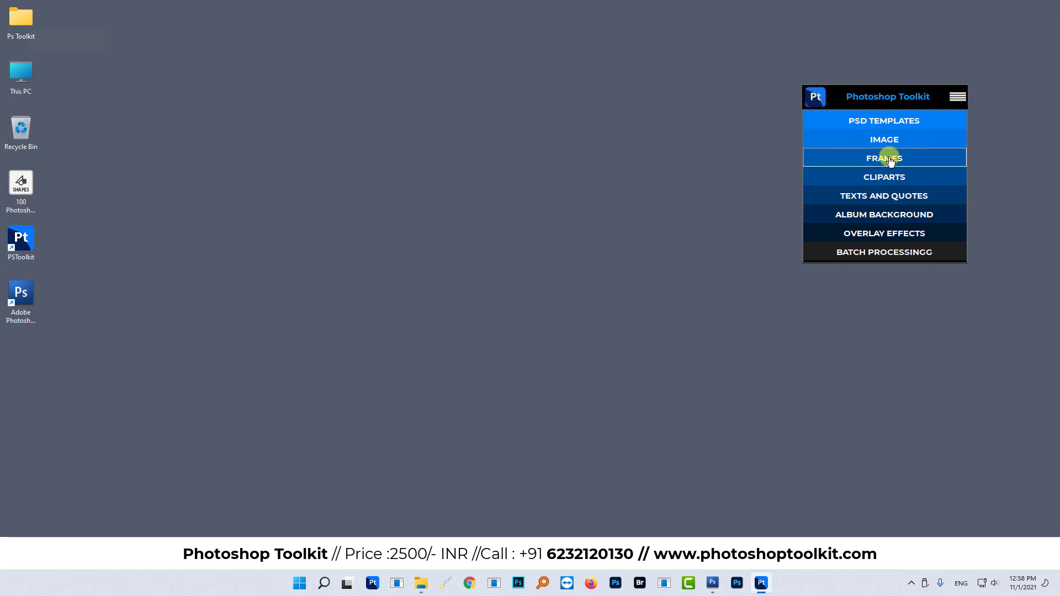
click(897, 161)
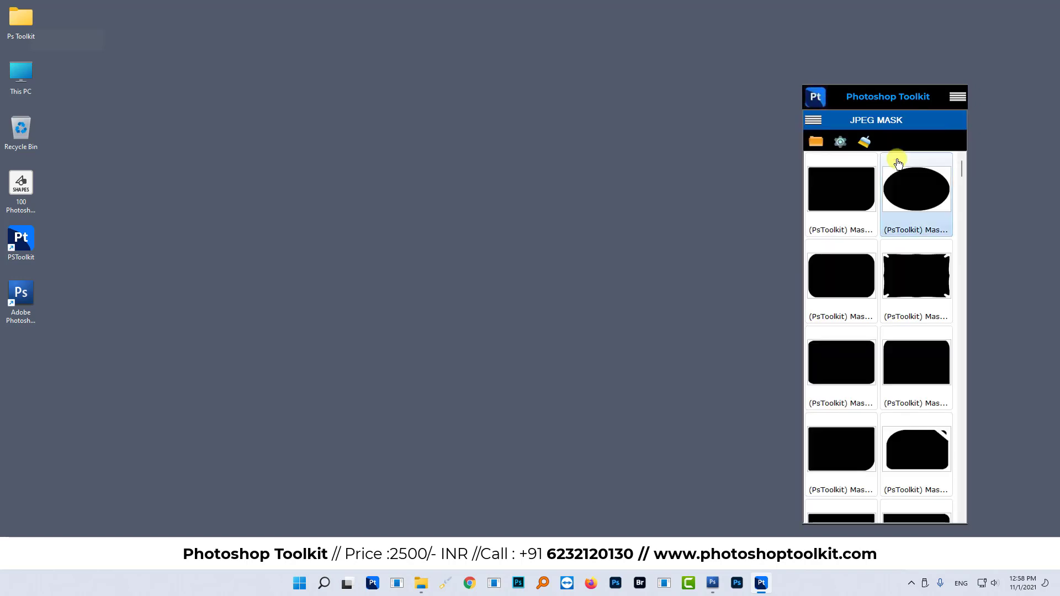
click(817, 99)
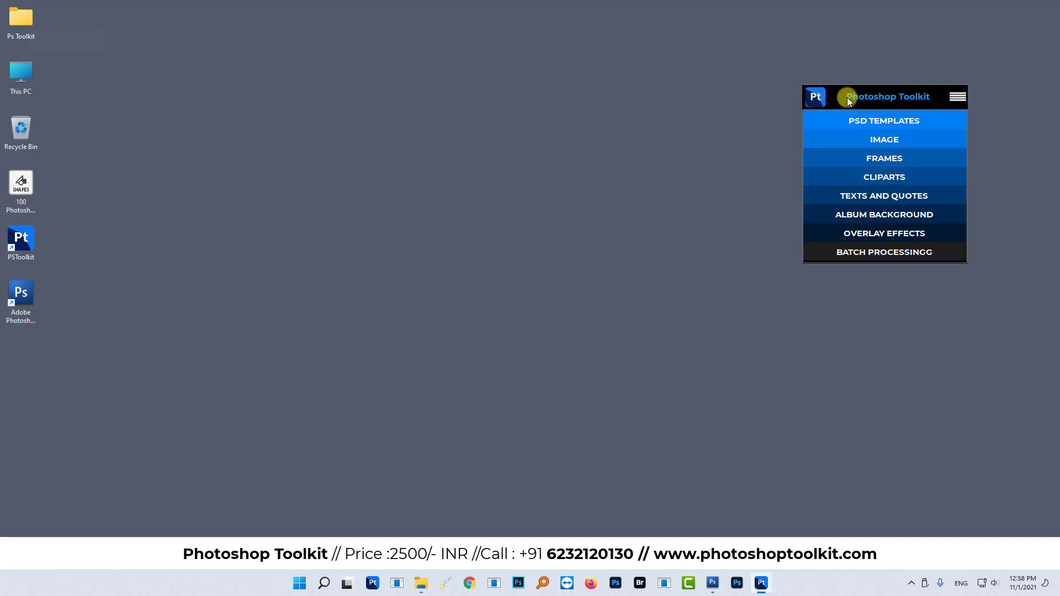
Minimize and restore the toolkit panel, then bring Photoshop forward with the panel over its workspace
right_click(880, 95)
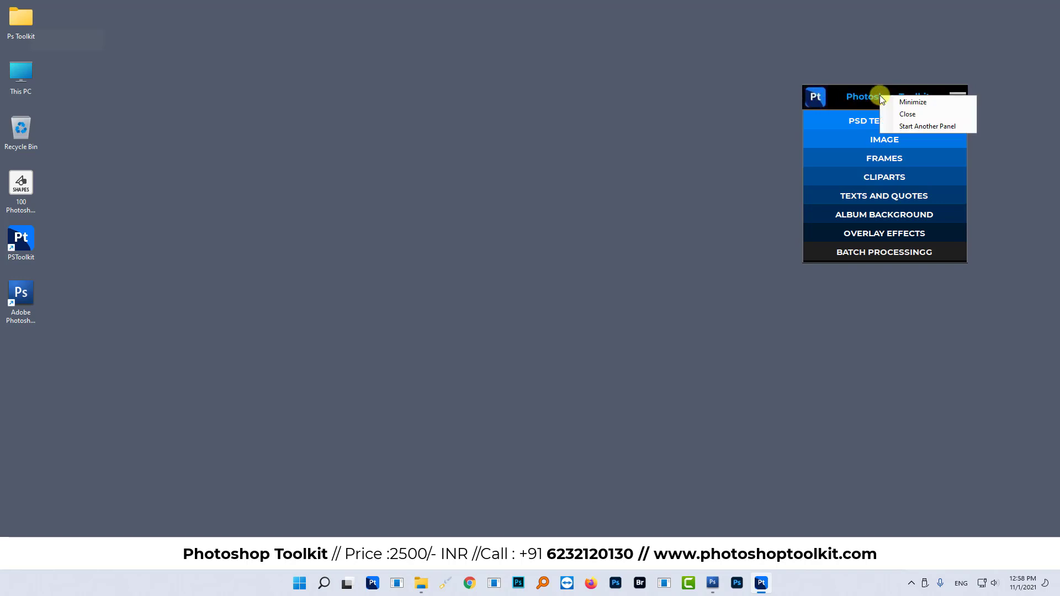
click(908, 102)
click(761, 583)
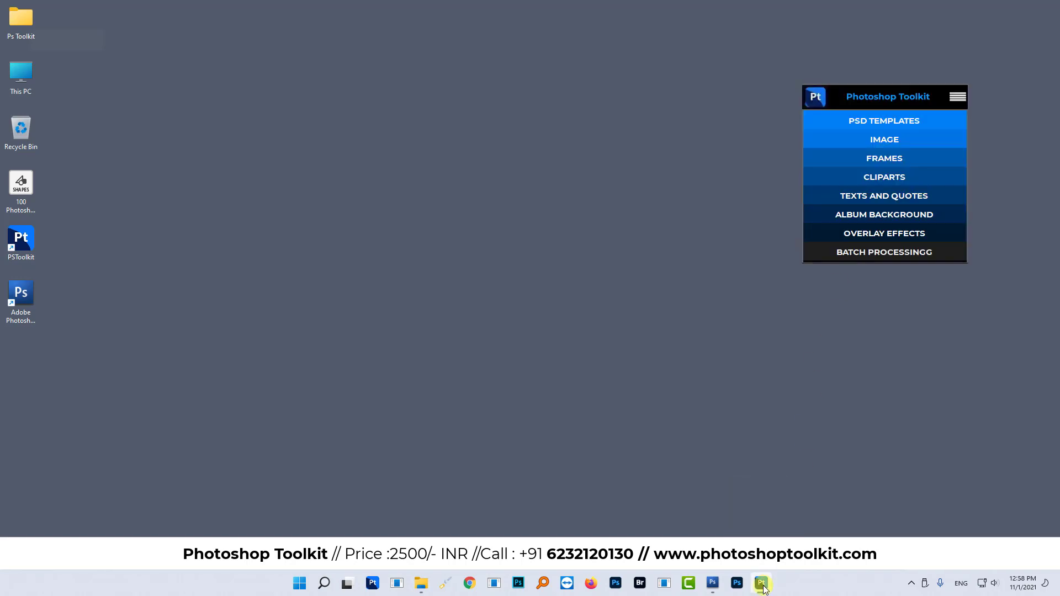
drag(917, 98, 937, 75)
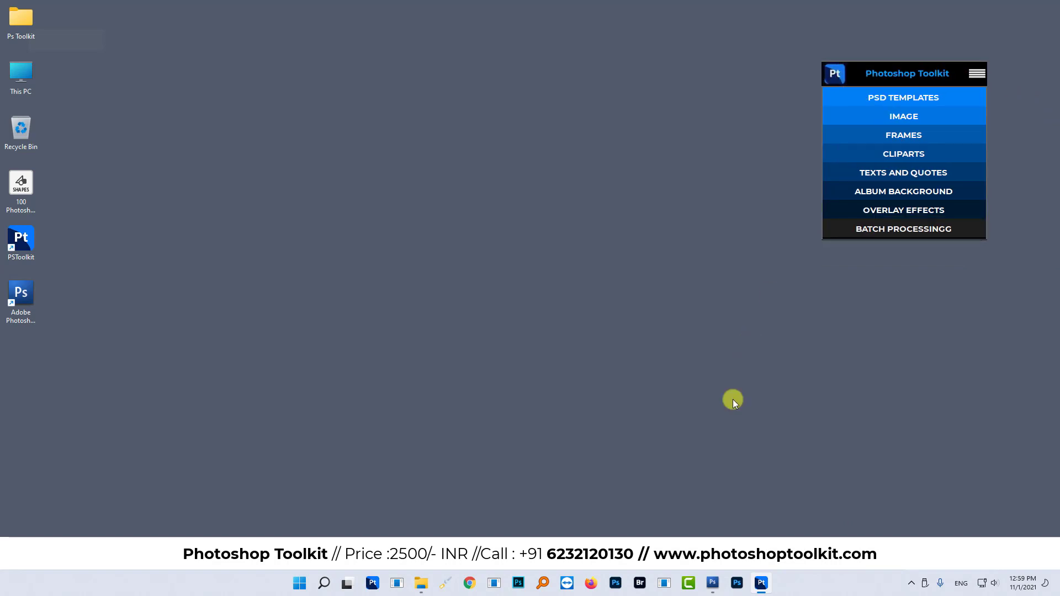
click(712, 583)
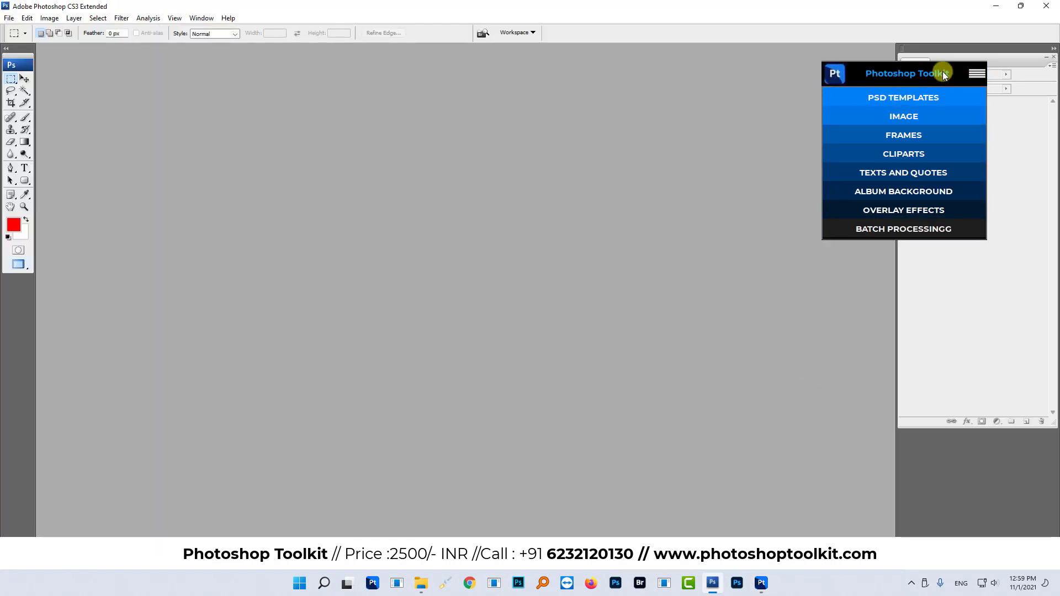
drag(941, 71, 824, 58)
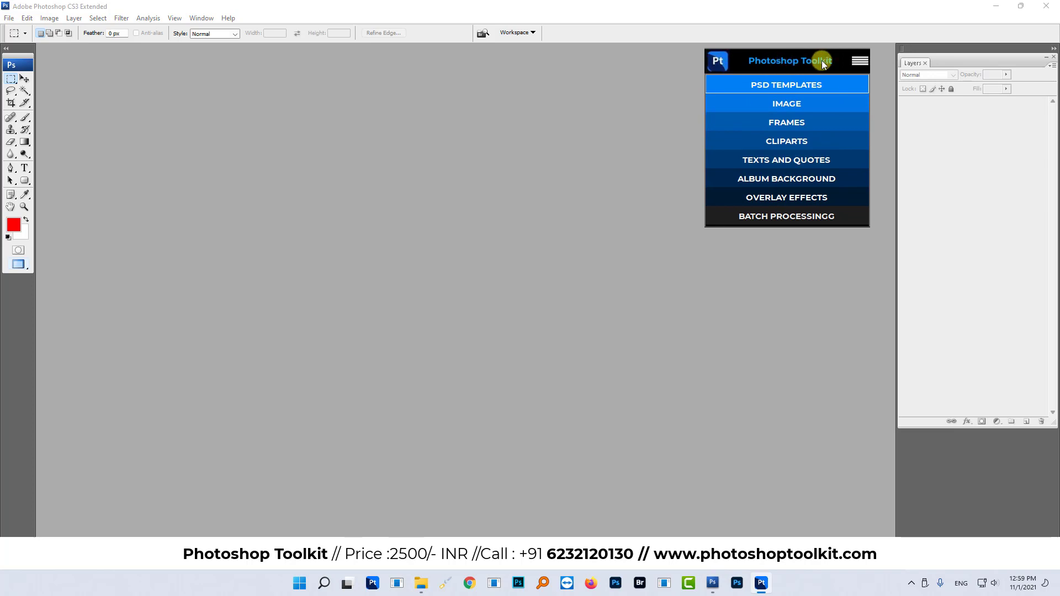
Keep the Photoshop Version at CS3 in toolkit Setting, then dock the panel at the right edge
click(862, 62)
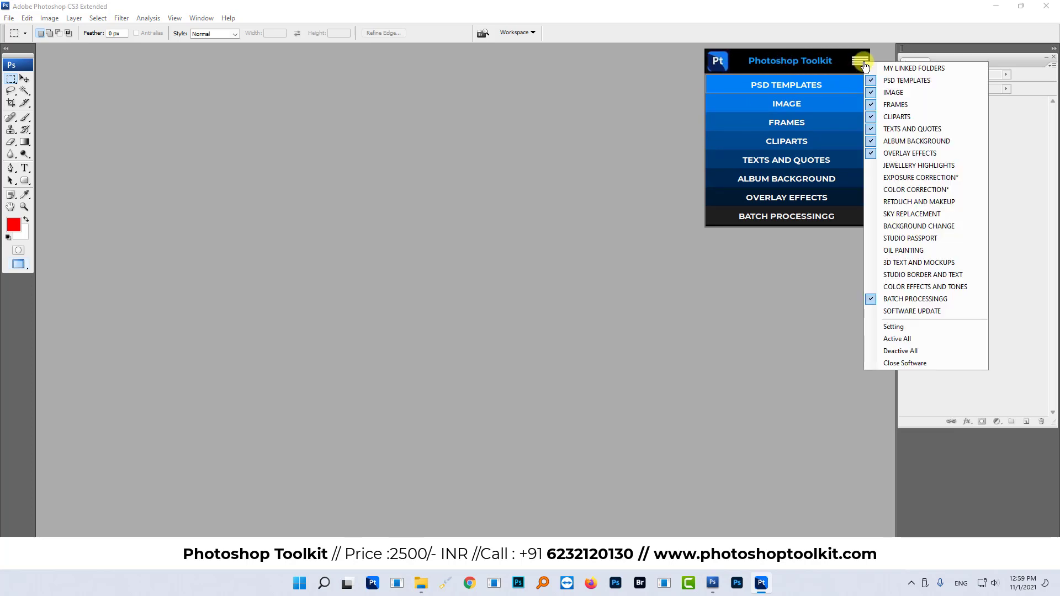
click(887, 326)
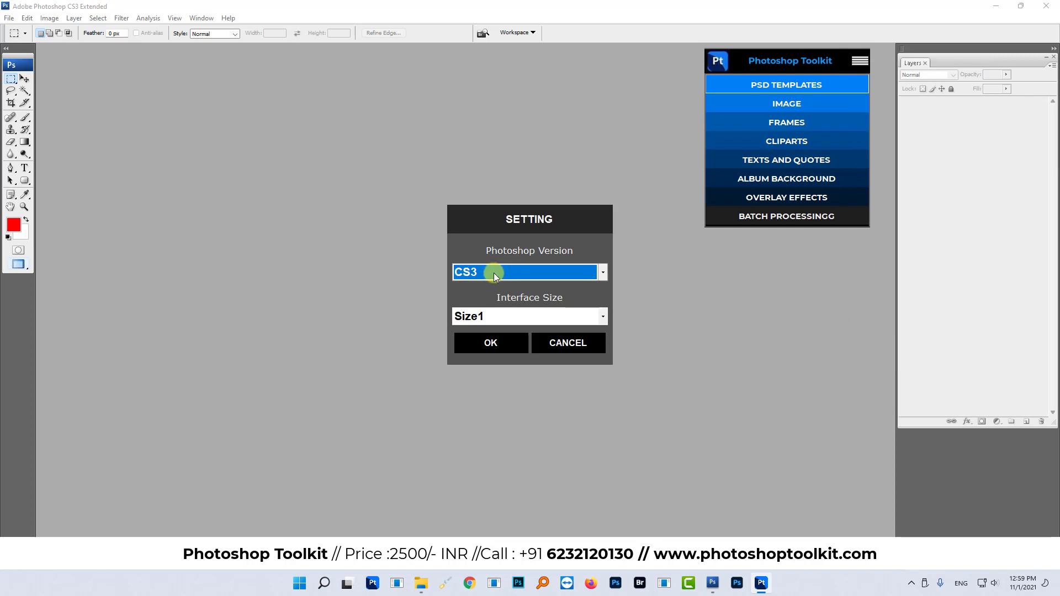
click(493, 273)
scroll(498, 292, down, 3)
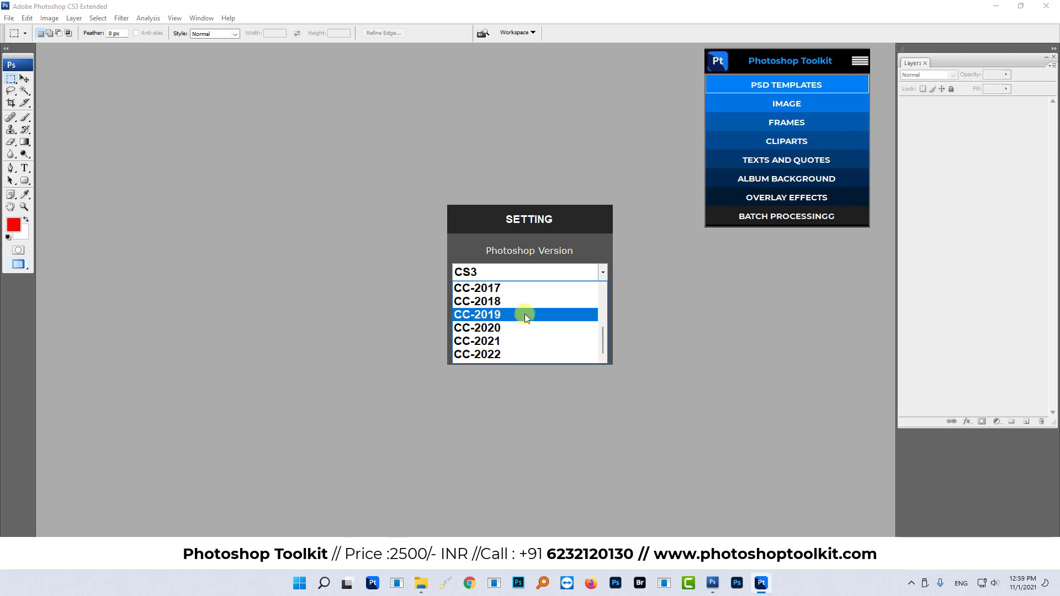
scroll(523, 310, up, 3)
click(498, 301)
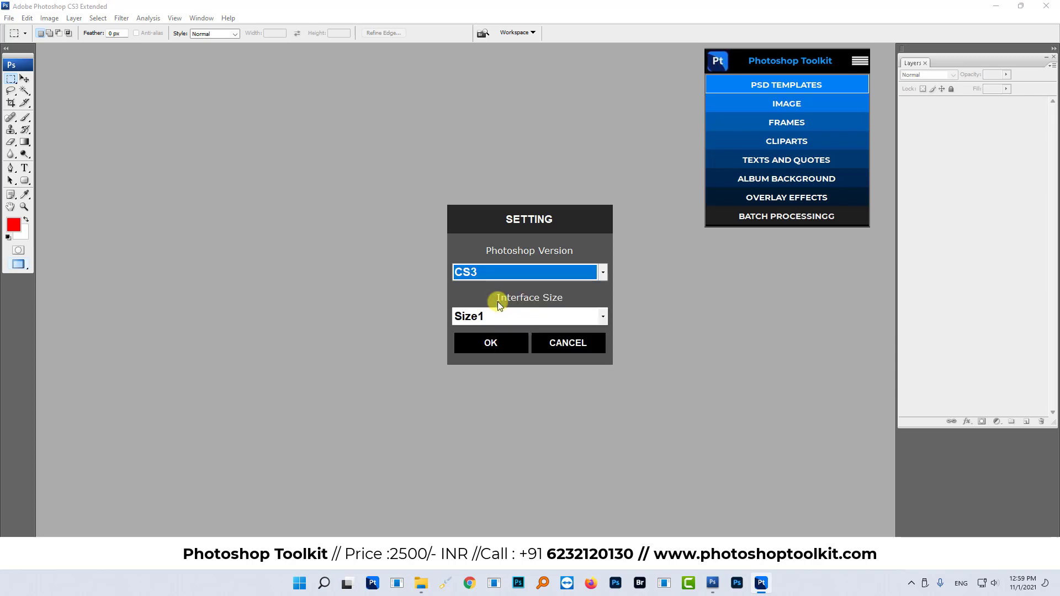
click(486, 349)
drag(811, 53, 970, 48)
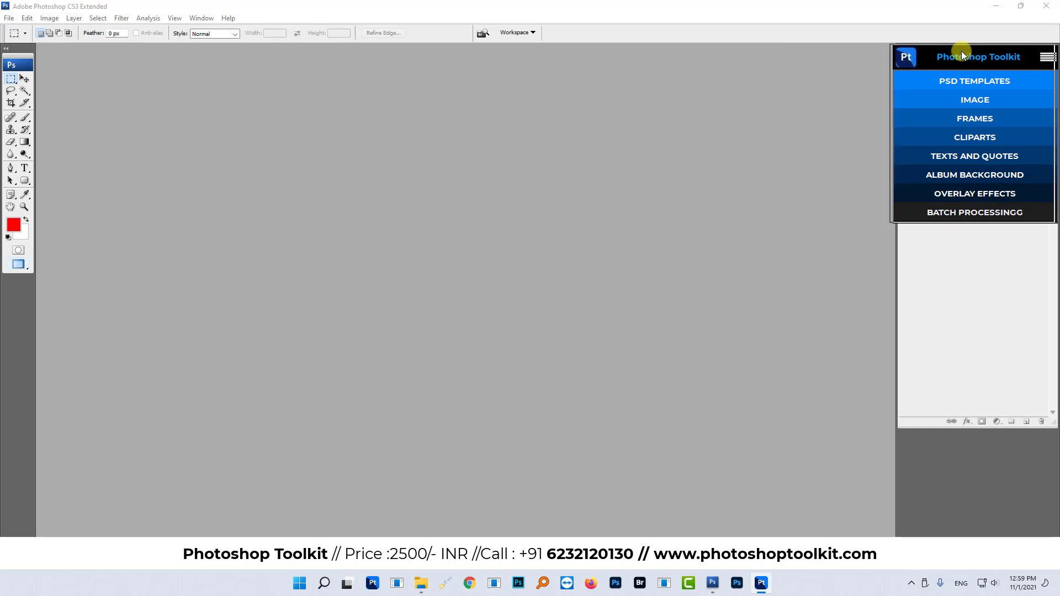
Open PSD TEMPLATES and scroll through the Normal Templates thumbnail grid
click(974, 84)
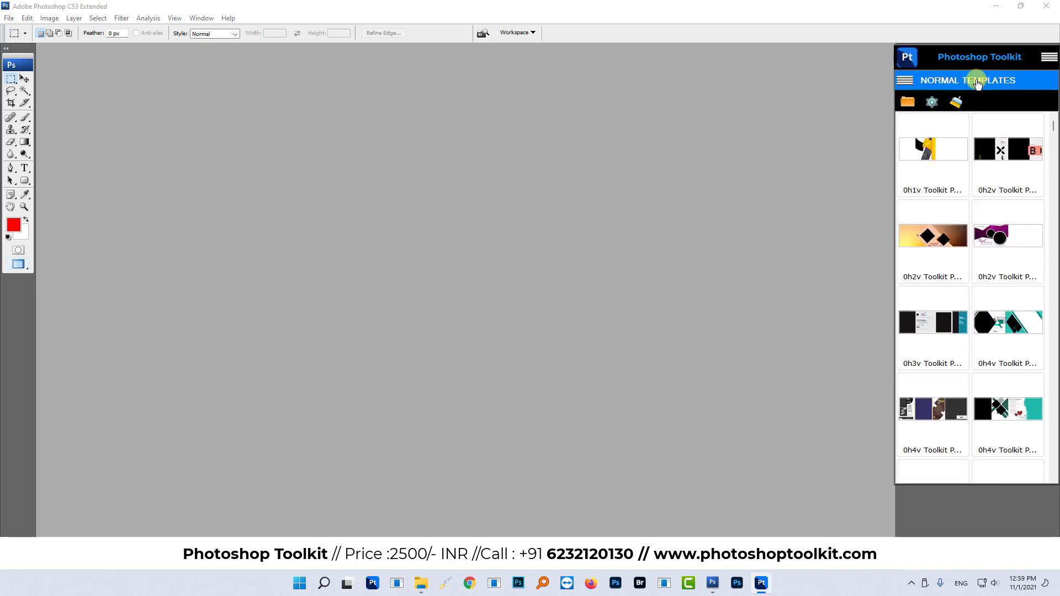
scroll(959, 209, down, 5)
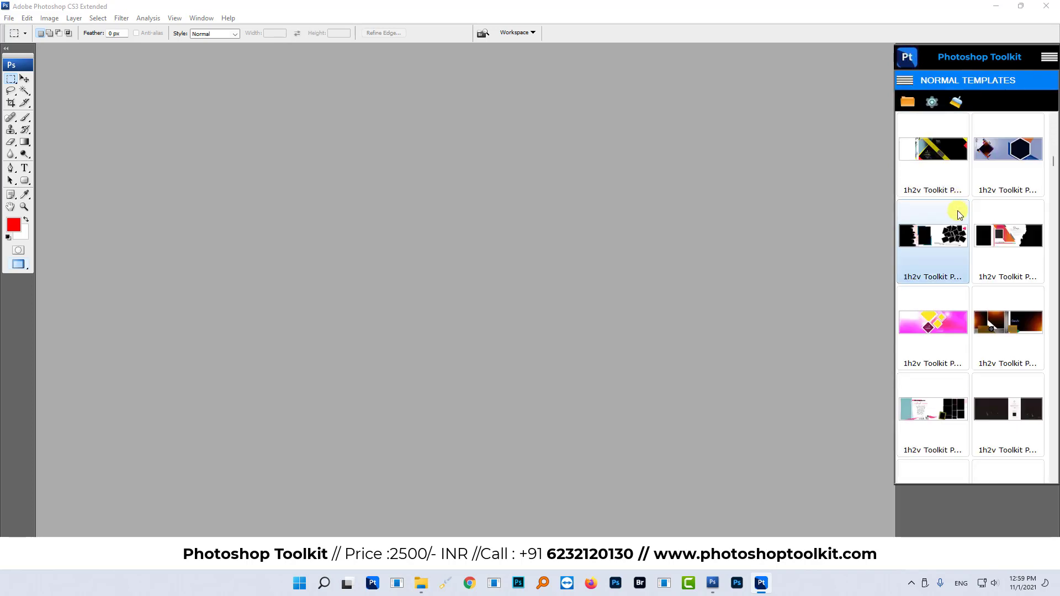
scroll(958, 214, down, 2)
scroll(958, 215, down, 2)
scroll(958, 218, down, 2)
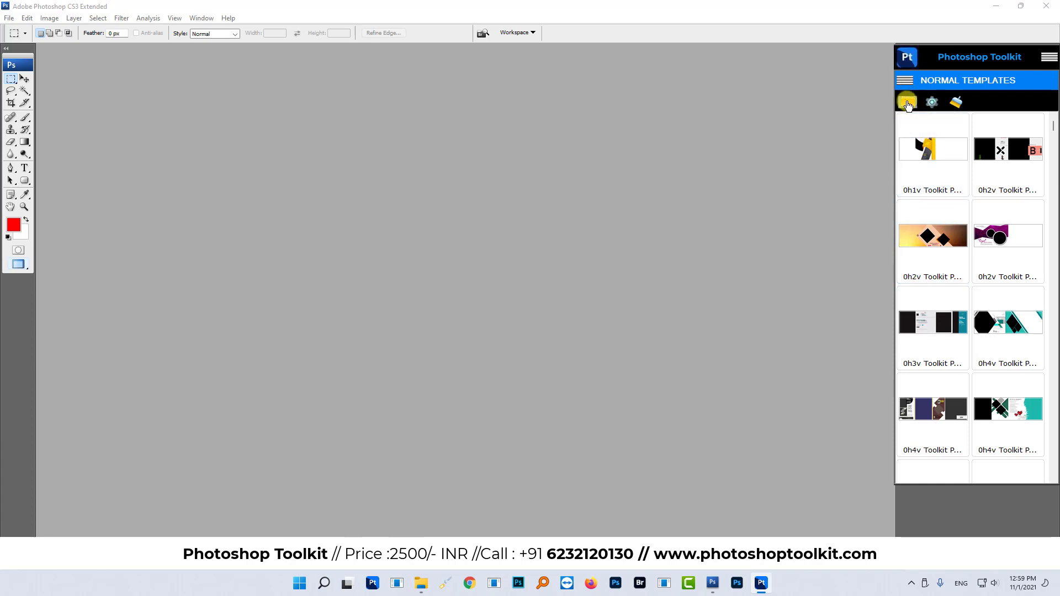
Delete the PSD Templates folder from the normal templates' linked folders, confirming with Yes
click(908, 103)
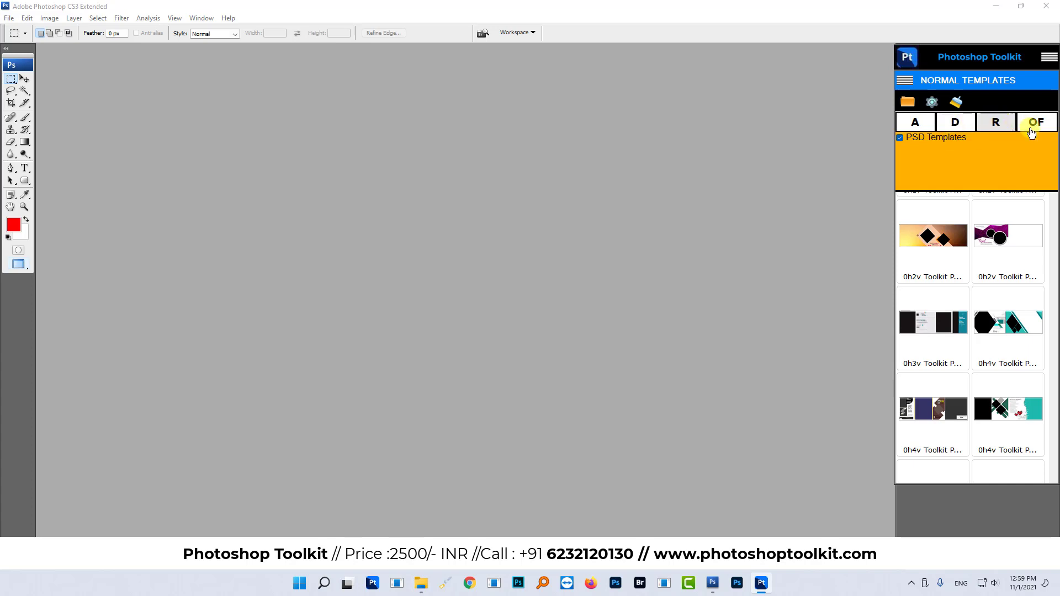
click(900, 138)
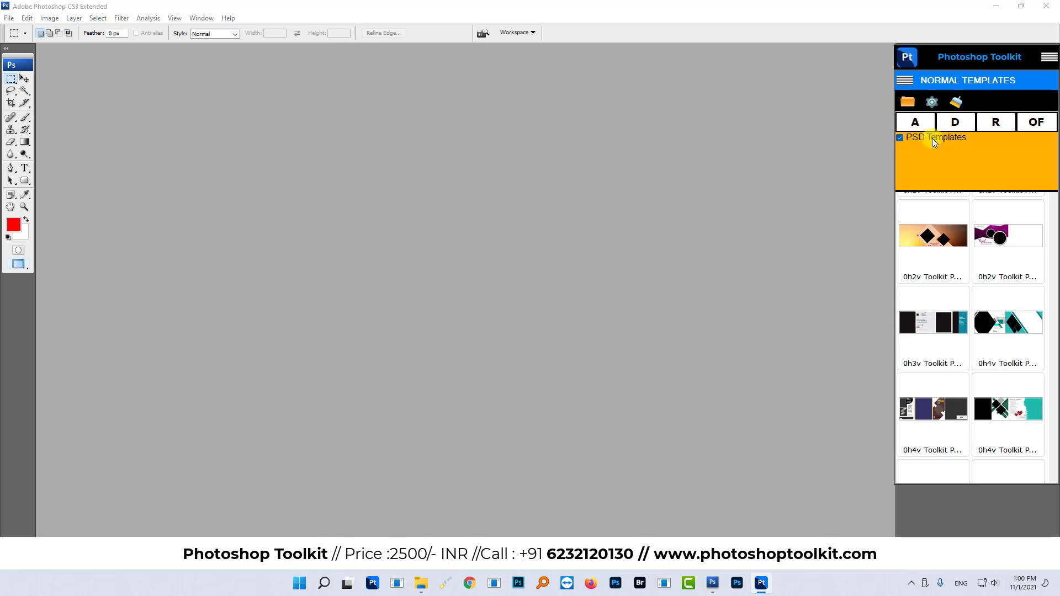
click(955, 122)
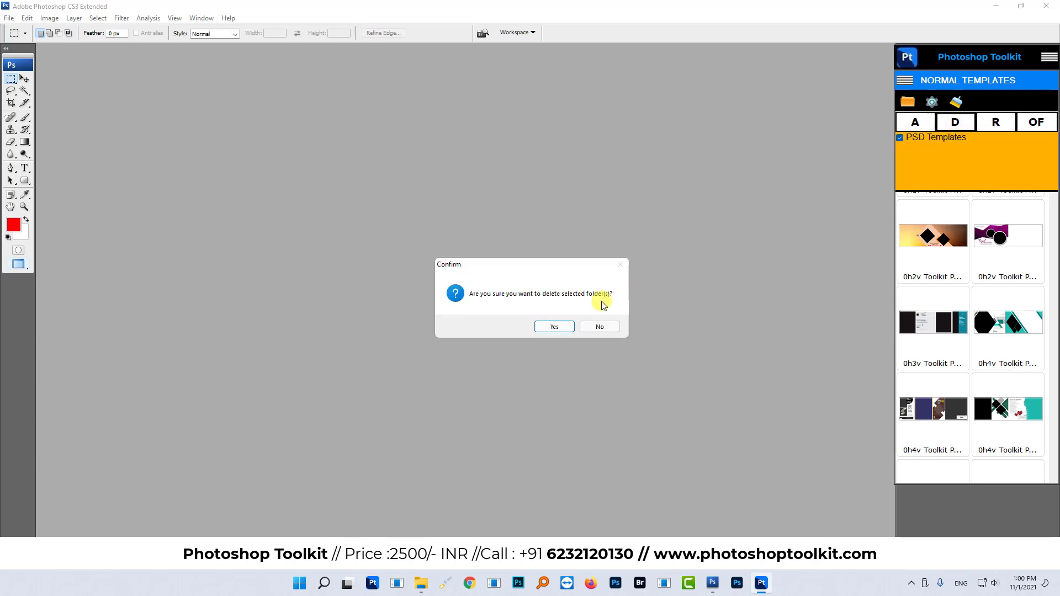
click(554, 327)
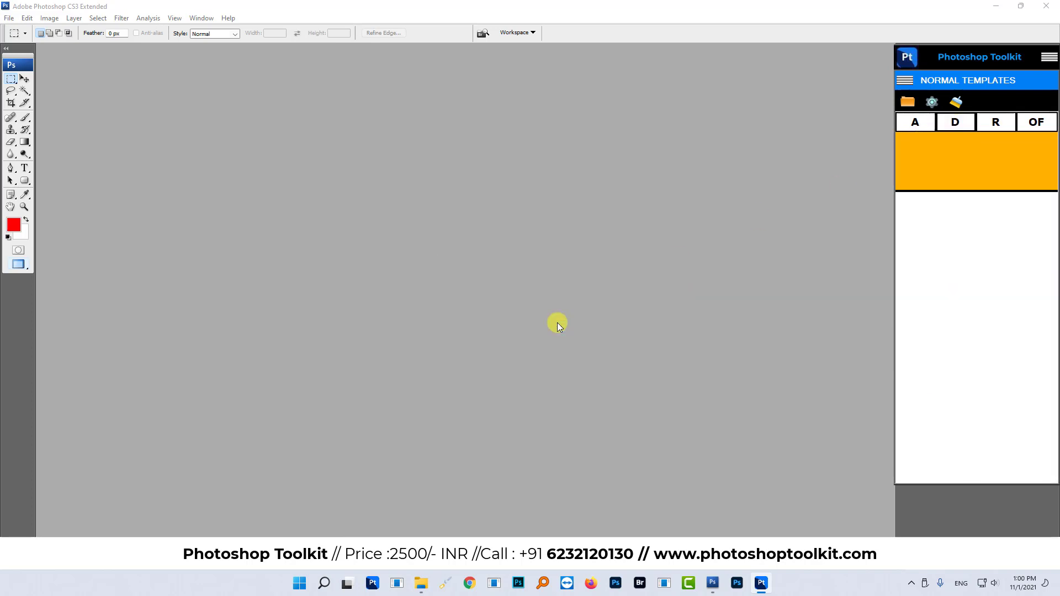
click(908, 100)
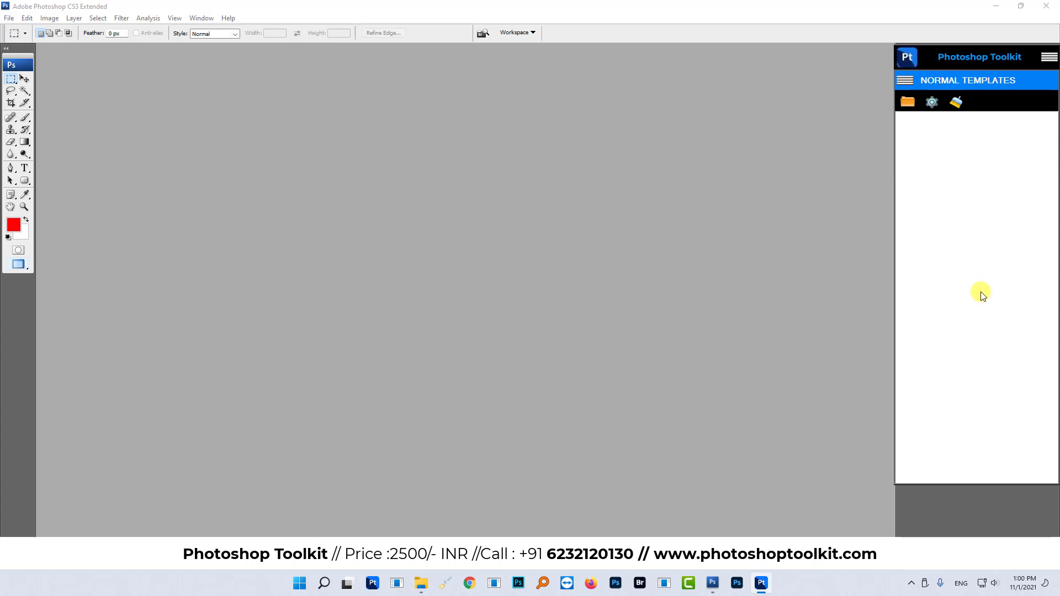
click(907, 103)
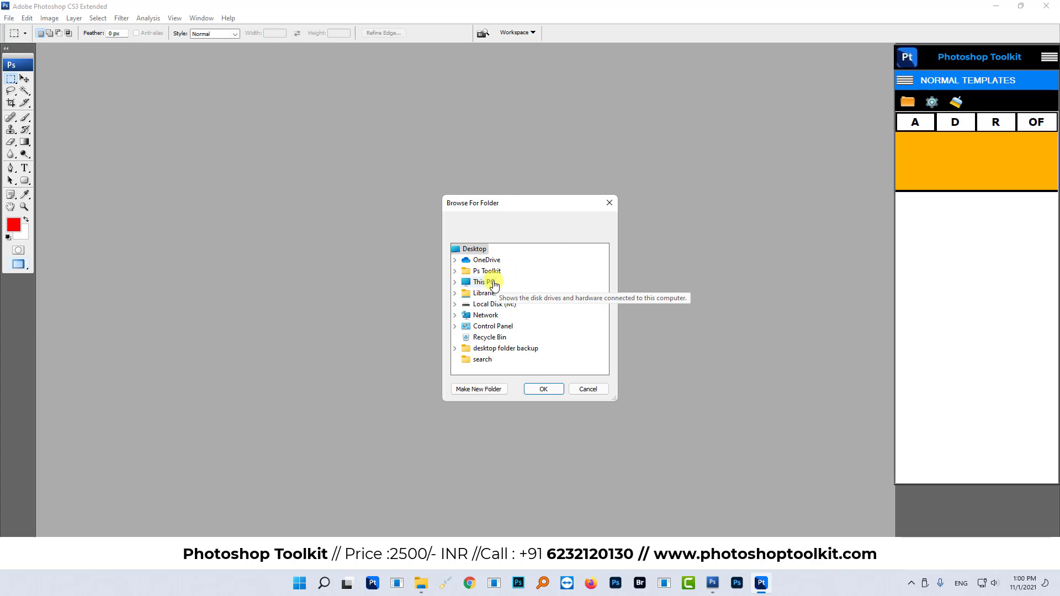
Link the PSD Templates folder from New Volume (F:) and collapse folder options to show thumbnails
double_click(493, 283)
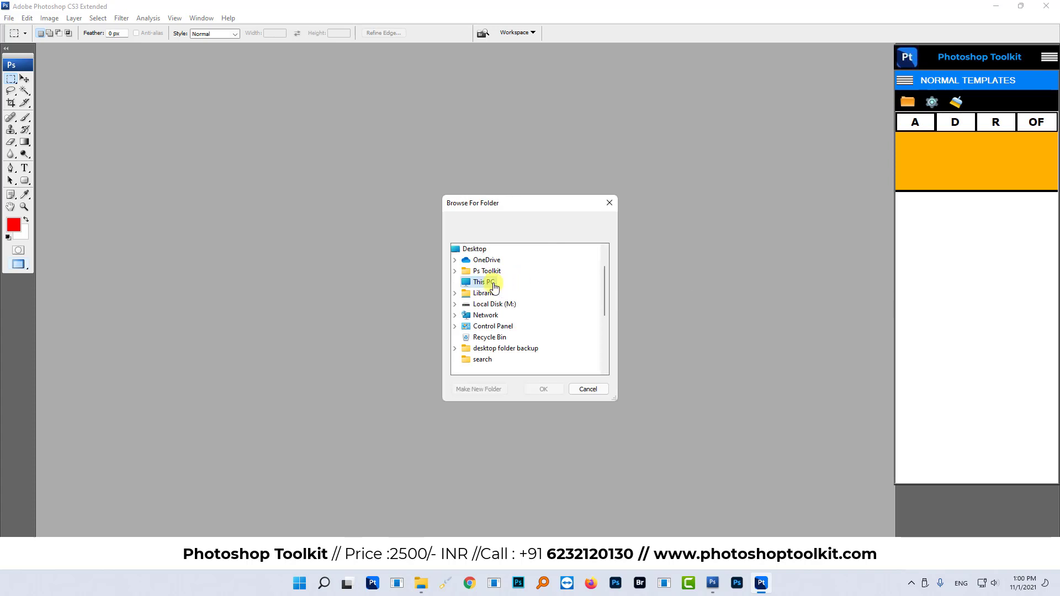
double_click(516, 359)
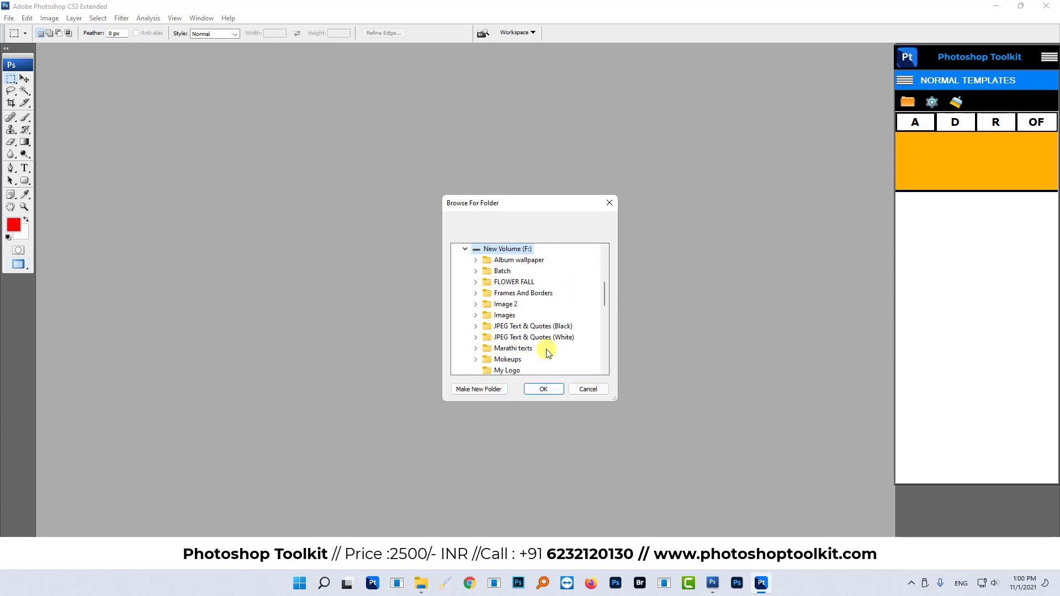
scroll(569, 289, down, 1)
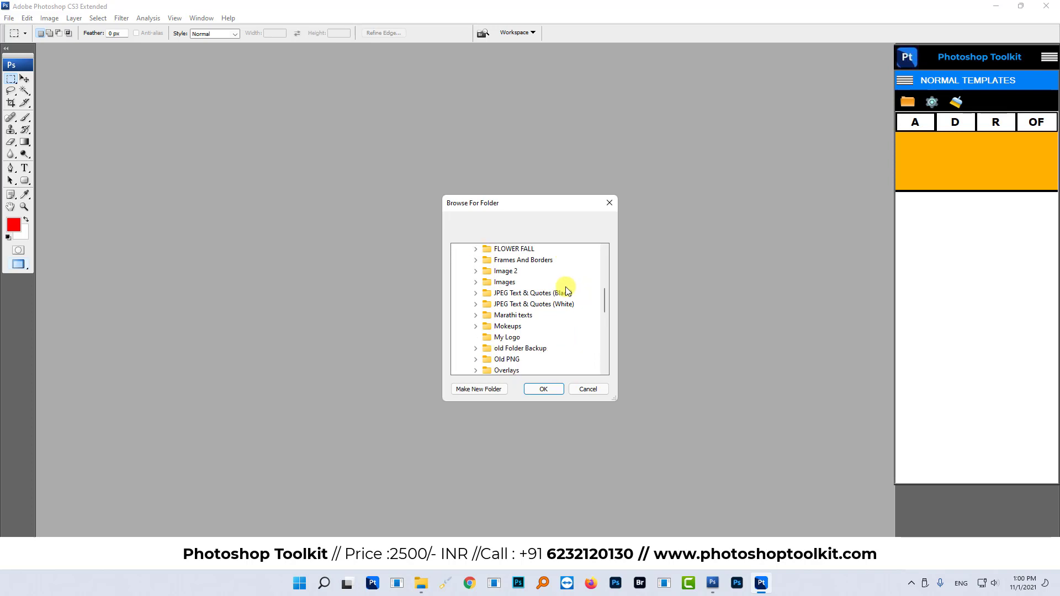
scroll(569, 290, down, 1)
scroll(569, 290, down, 1)
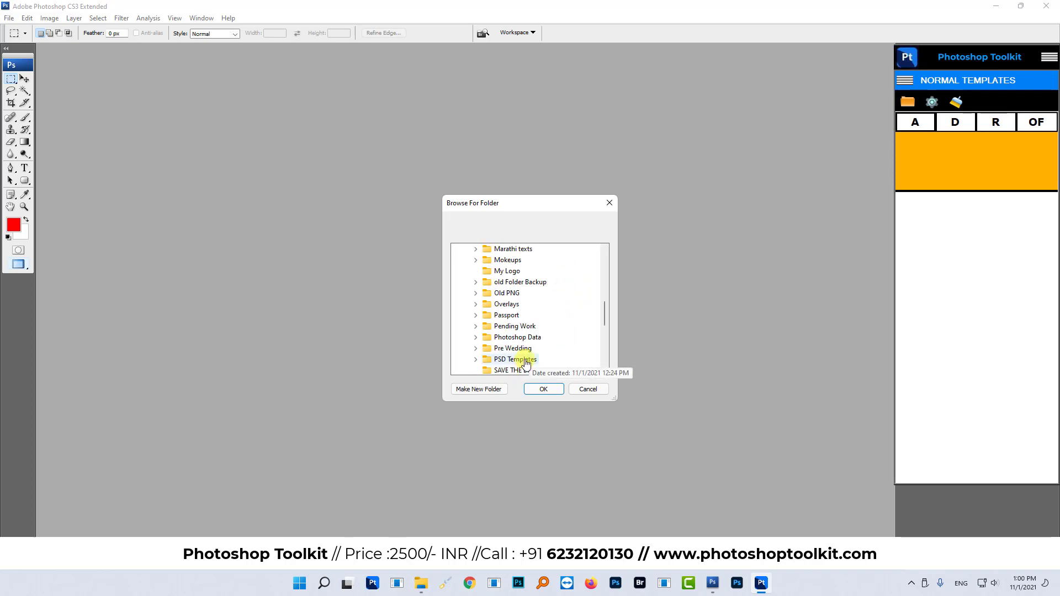
click(516, 360)
click(549, 391)
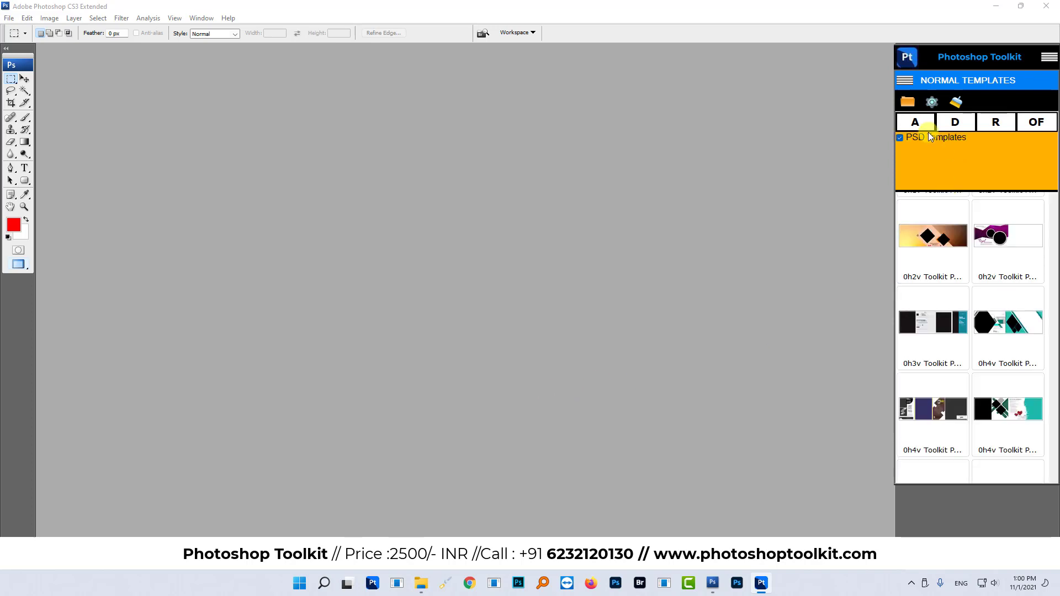
click(907, 101)
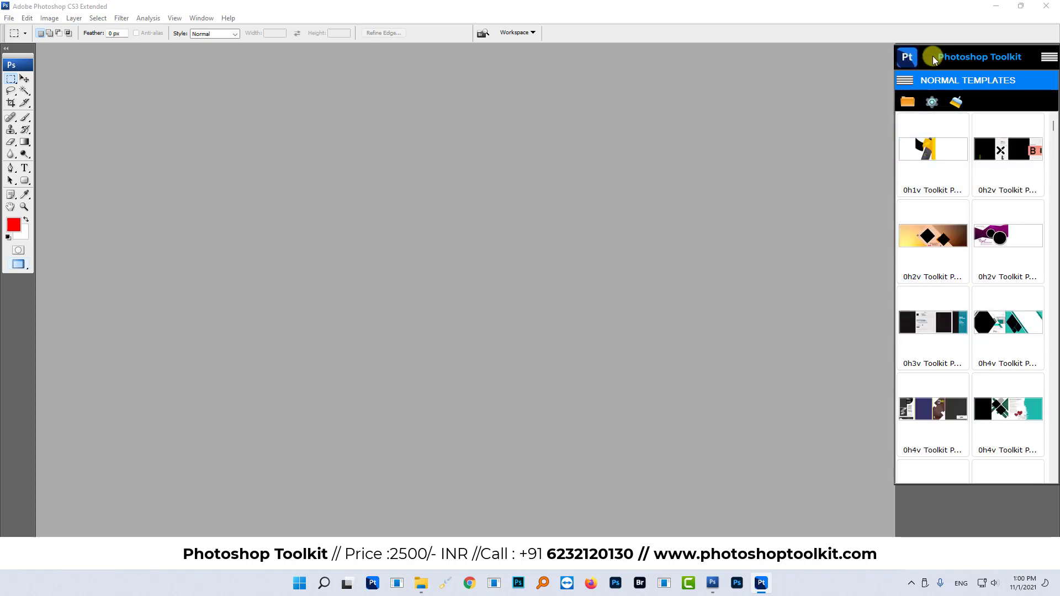
Switch to the IMAGE section and untick the Images and Image 2 linked folders
click(904, 80)
click(950, 100)
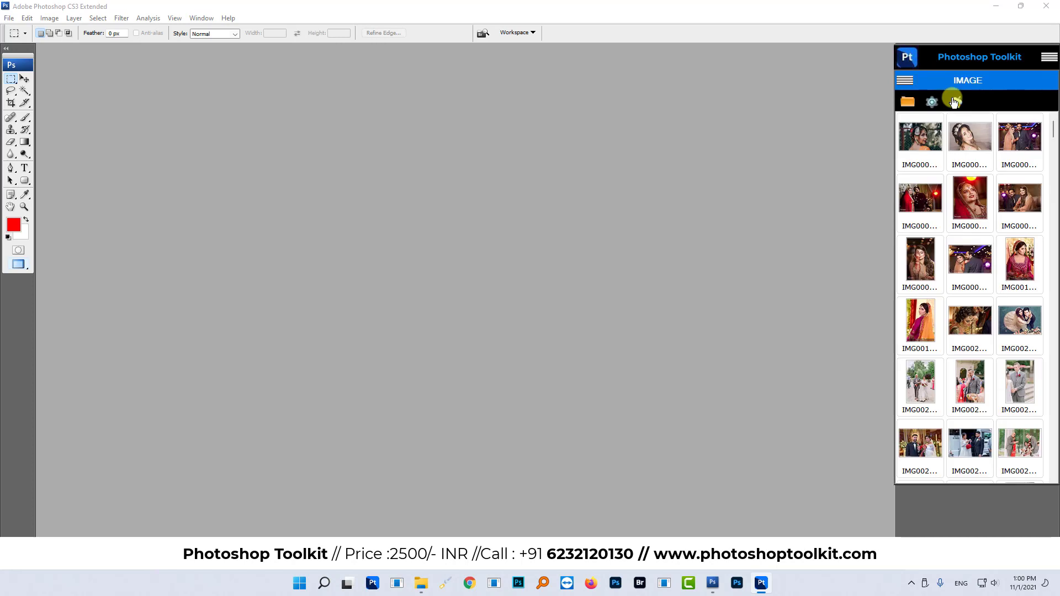
click(909, 102)
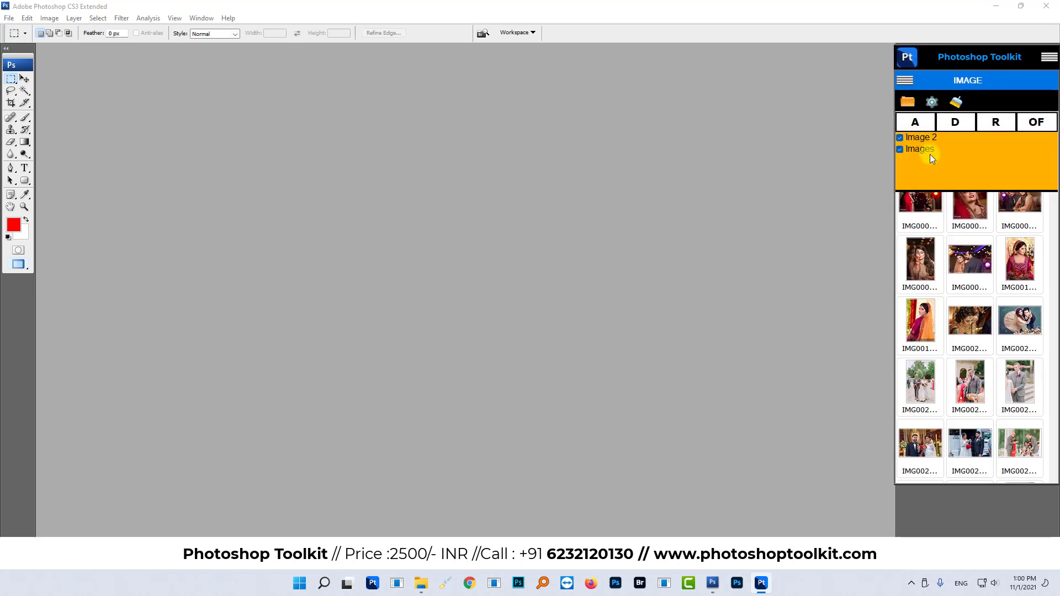
click(900, 149)
click(900, 138)
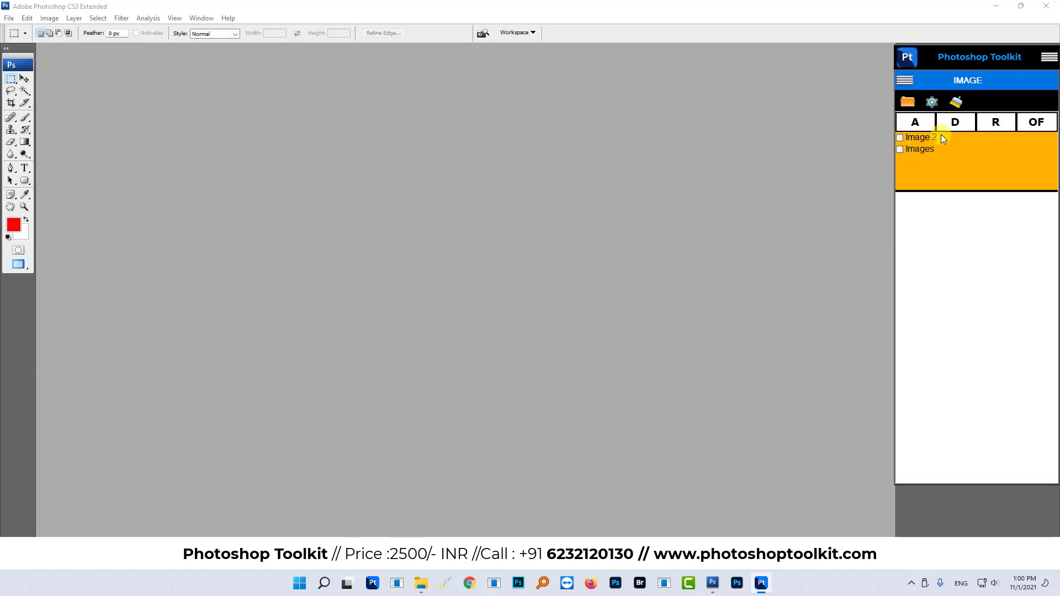
Delete the Image 2 folder after confirming, then show photos from the Images folder
click(901, 138)
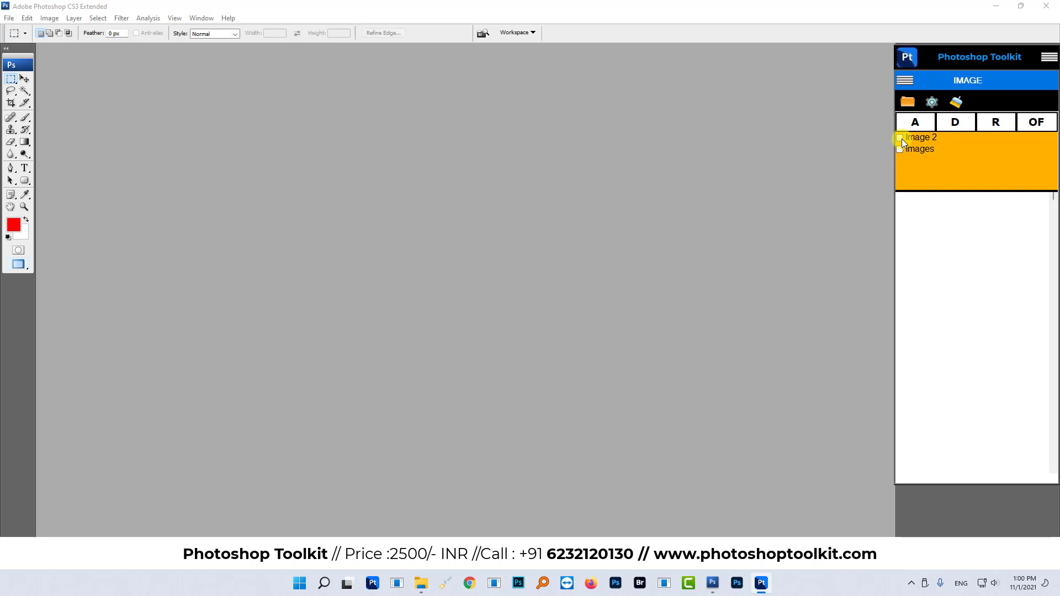
click(954, 124)
click(551, 325)
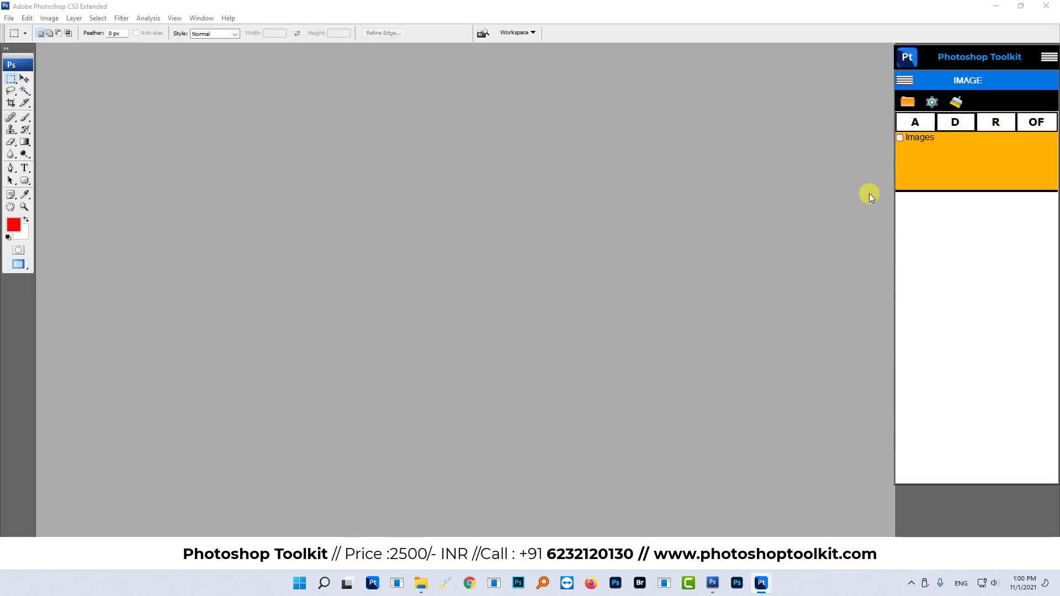
click(899, 138)
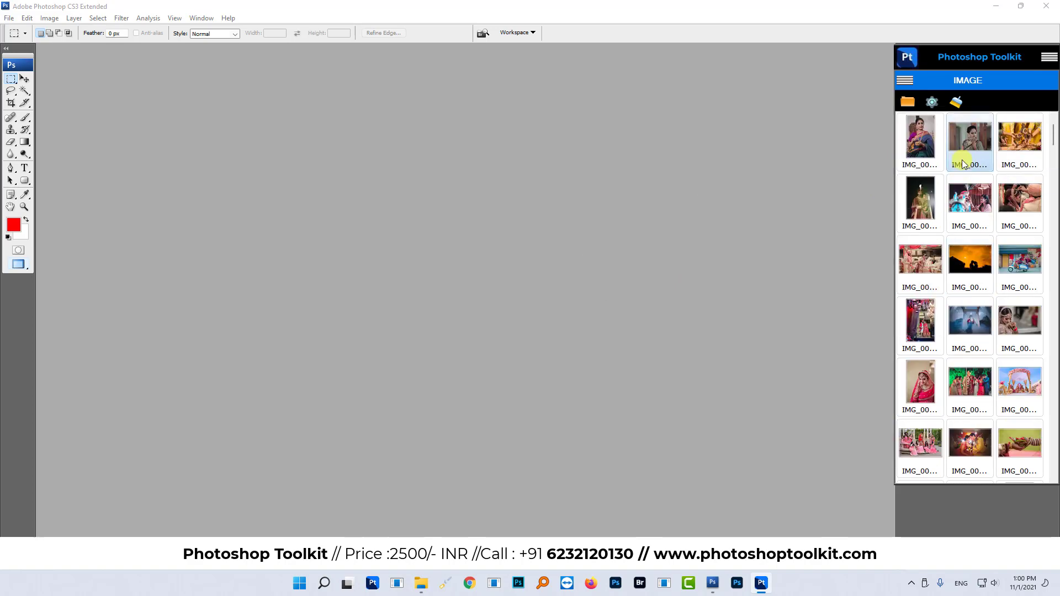
Try the 56x56 and 78x78 thumbnail sizes, then settle on the largest 124x124 size
click(934, 106)
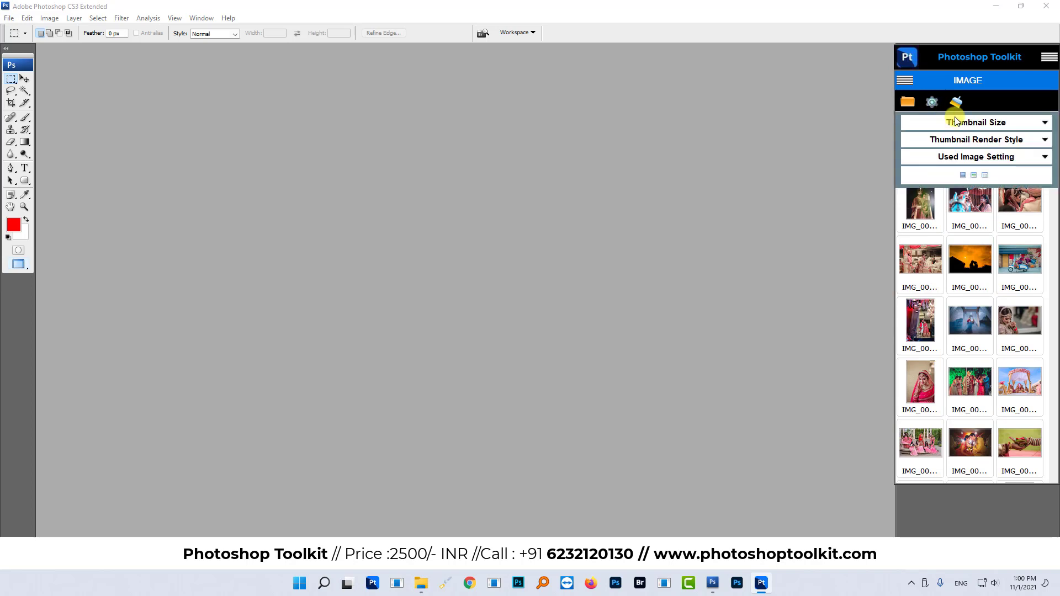
click(977, 125)
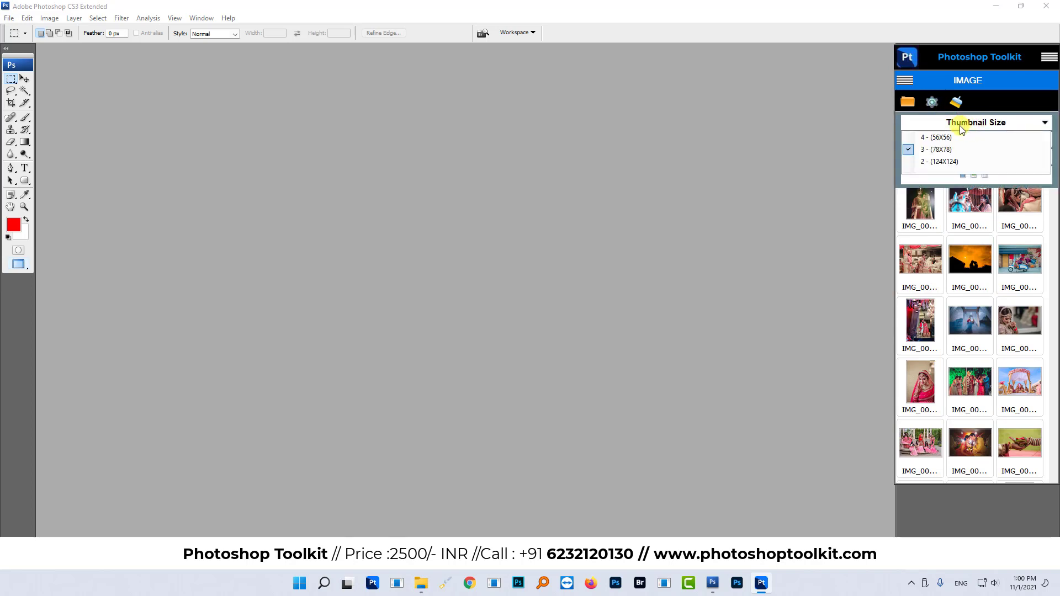
click(932, 138)
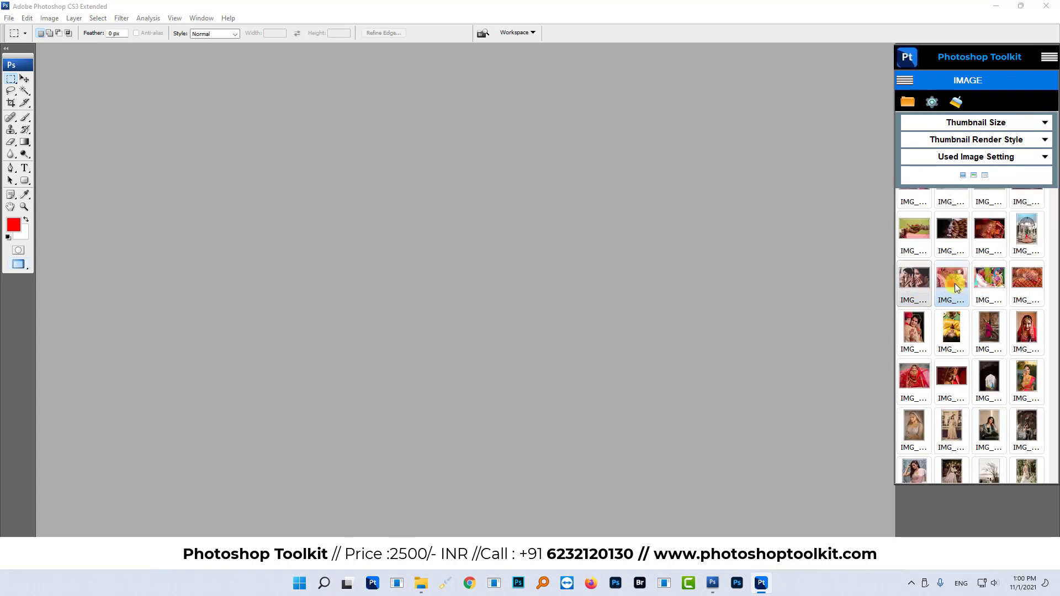
click(973, 123)
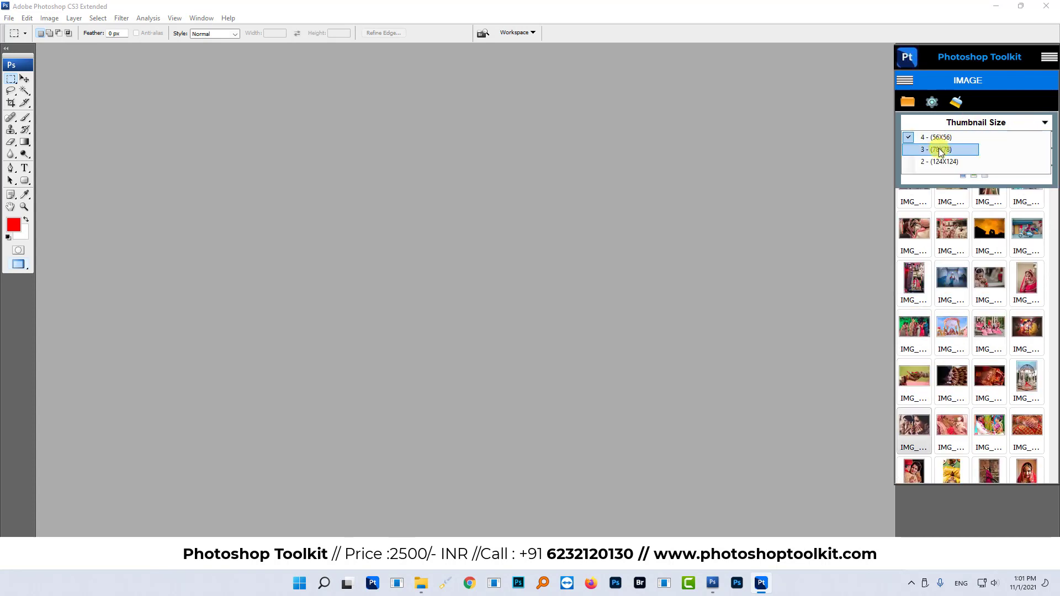
click(942, 150)
click(973, 122)
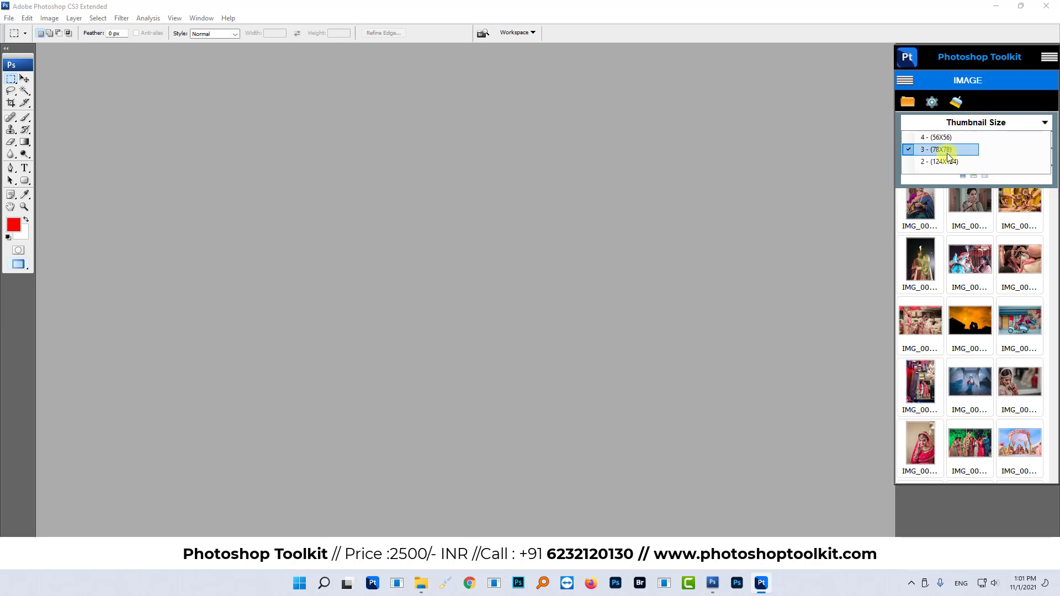
click(946, 162)
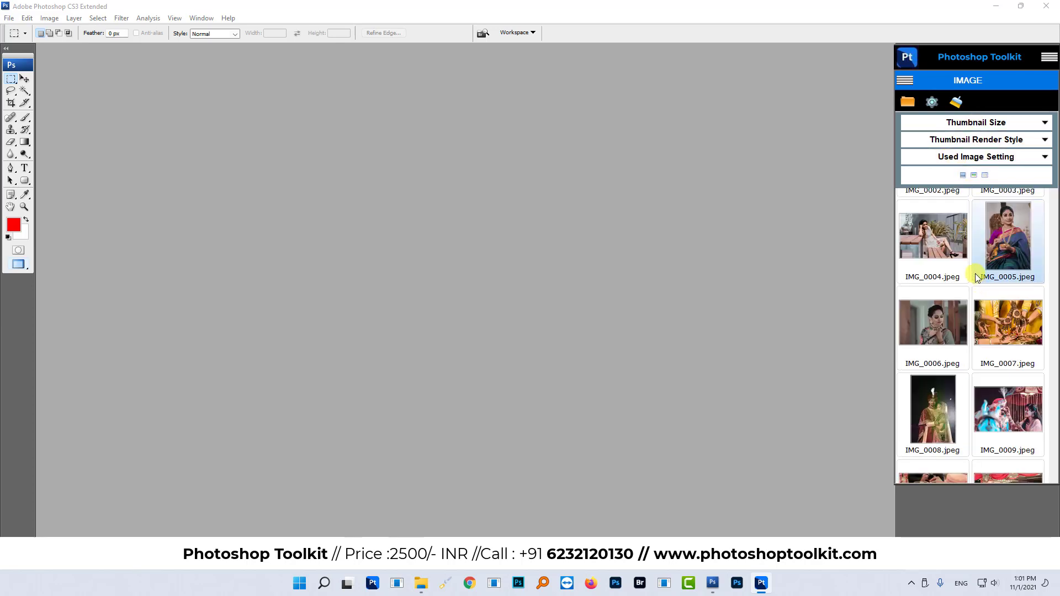
Try the Black, XP and Zooming thumbnail render styles in turn
click(977, 142)
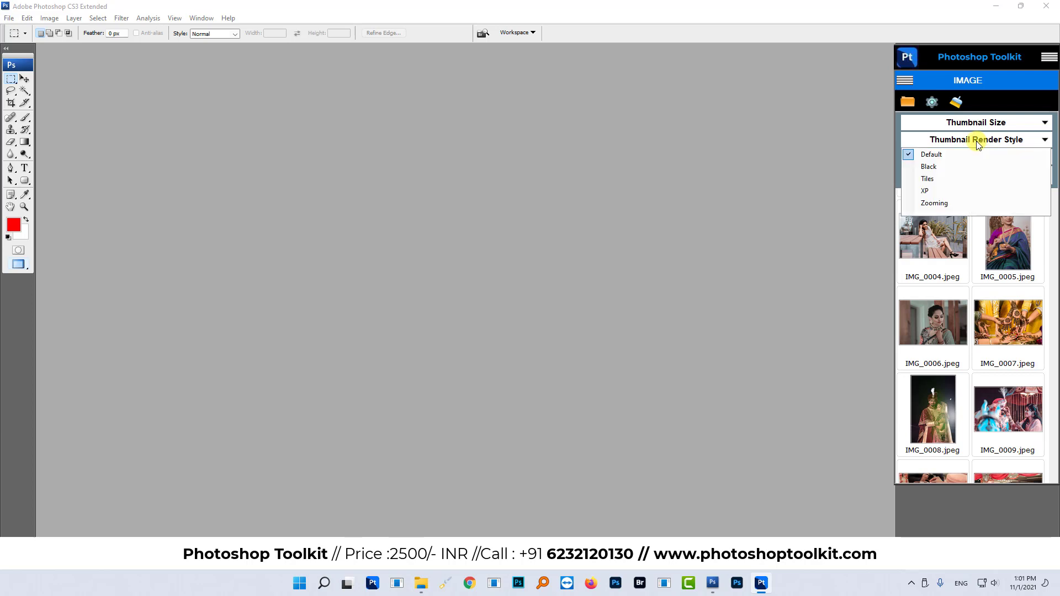
click(929, 163)
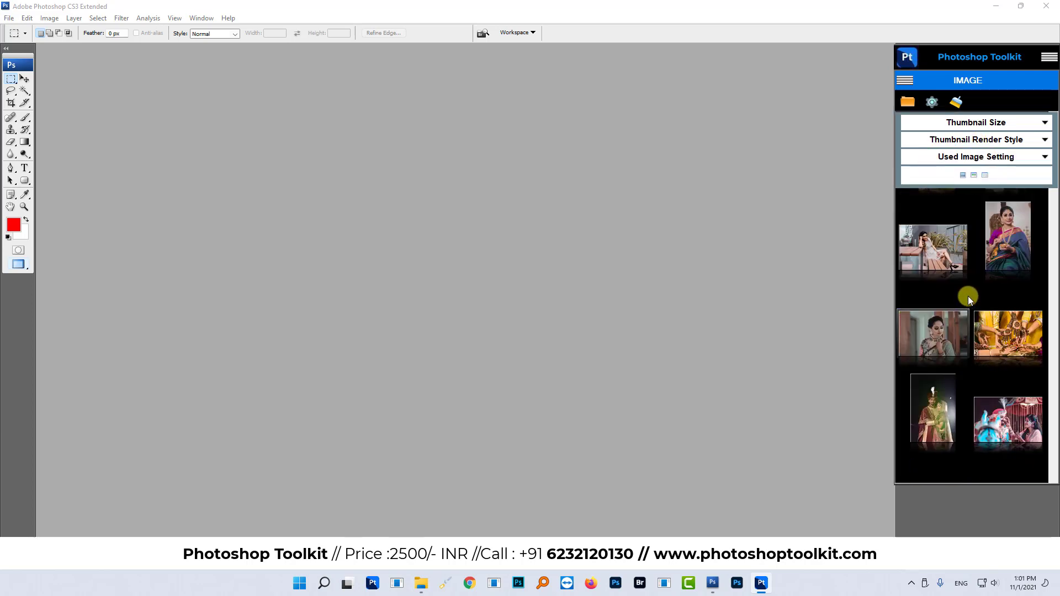
click(973, 141)
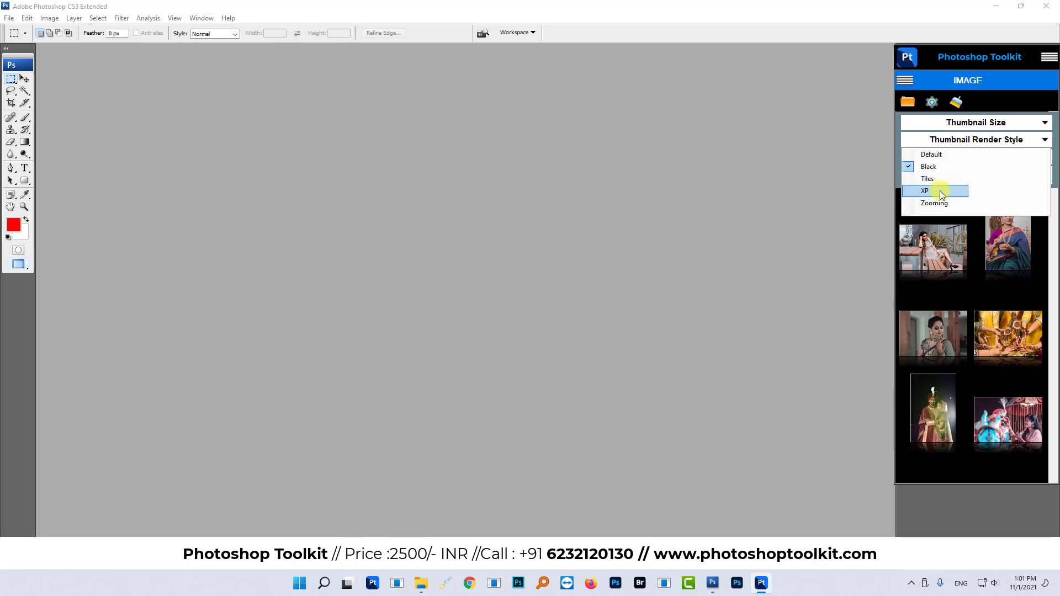
click(940, 191)
click(967, 143)
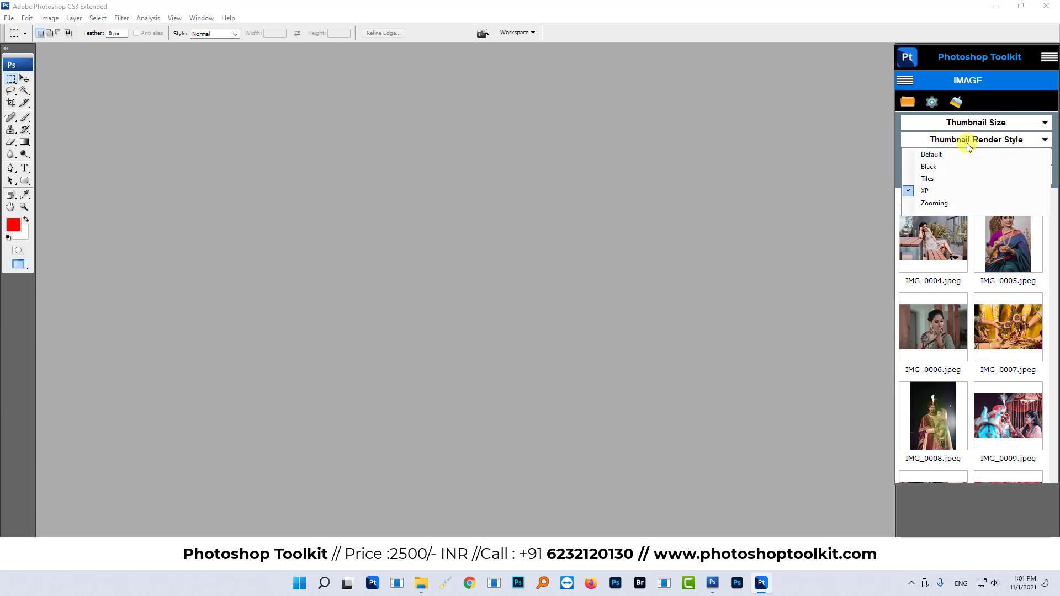
click(942, 201)
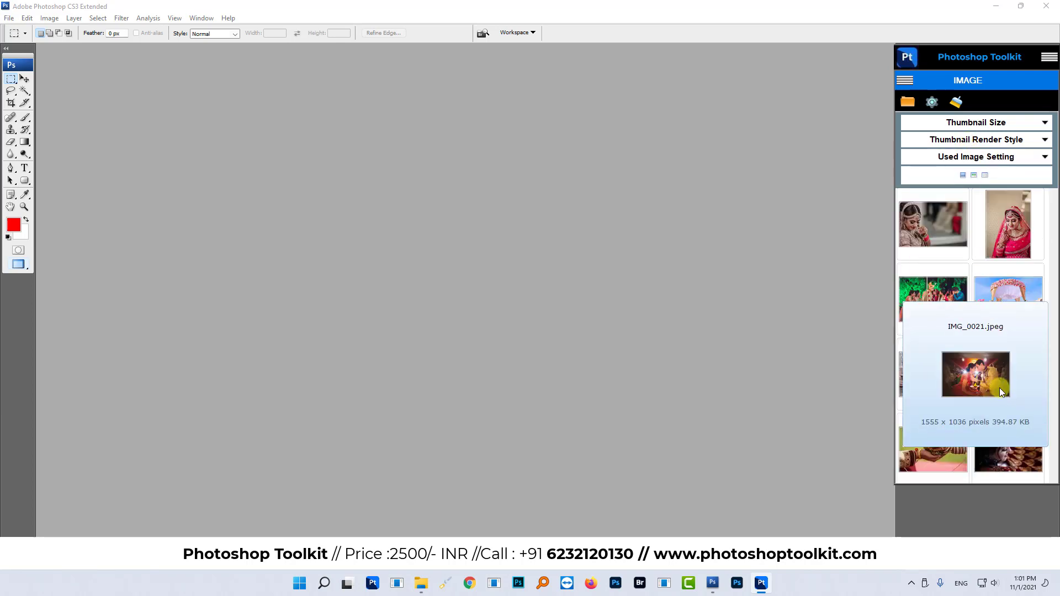
scroll(1000, 388, down, 3)
scroll(972, 276, down, 1)
mouse_move(1008, 223)
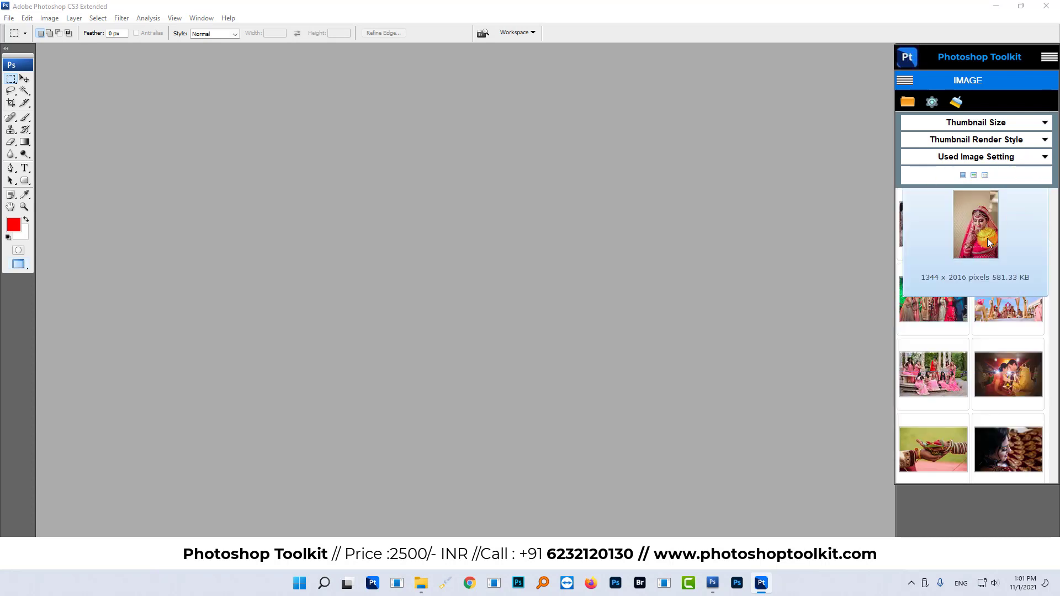
Set thumbnails to 56x56, four per row, and restore the Default render style
click(1015, 122)
click(940, 136)
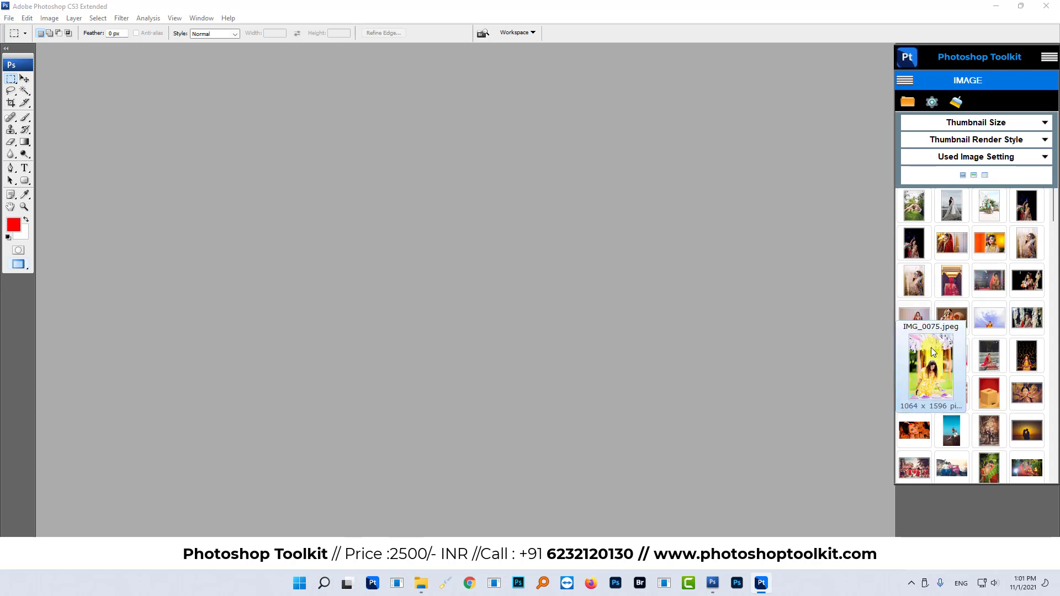
click(988, 143)
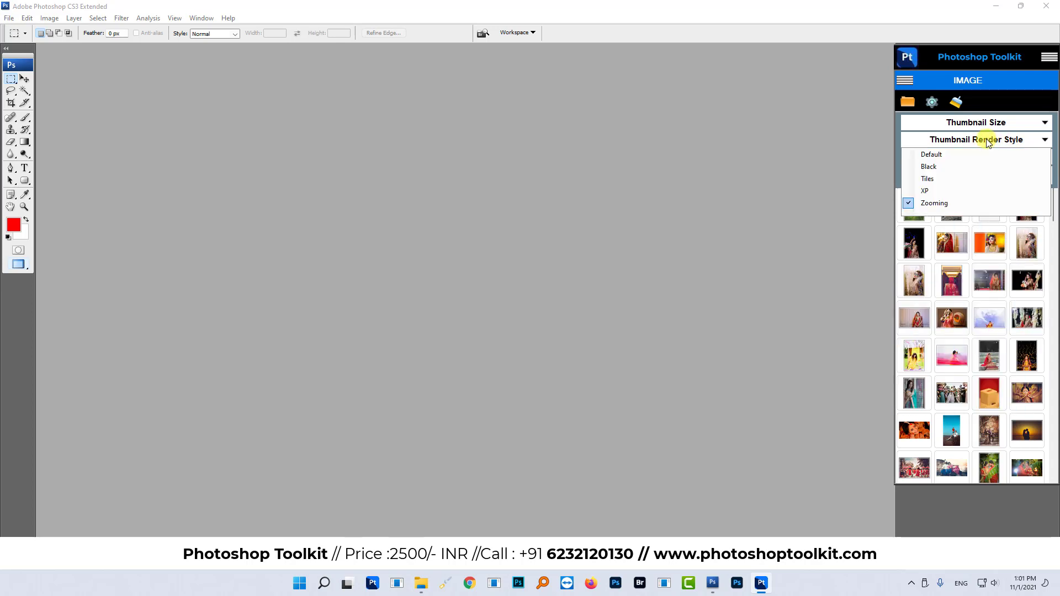
click(937, 153)
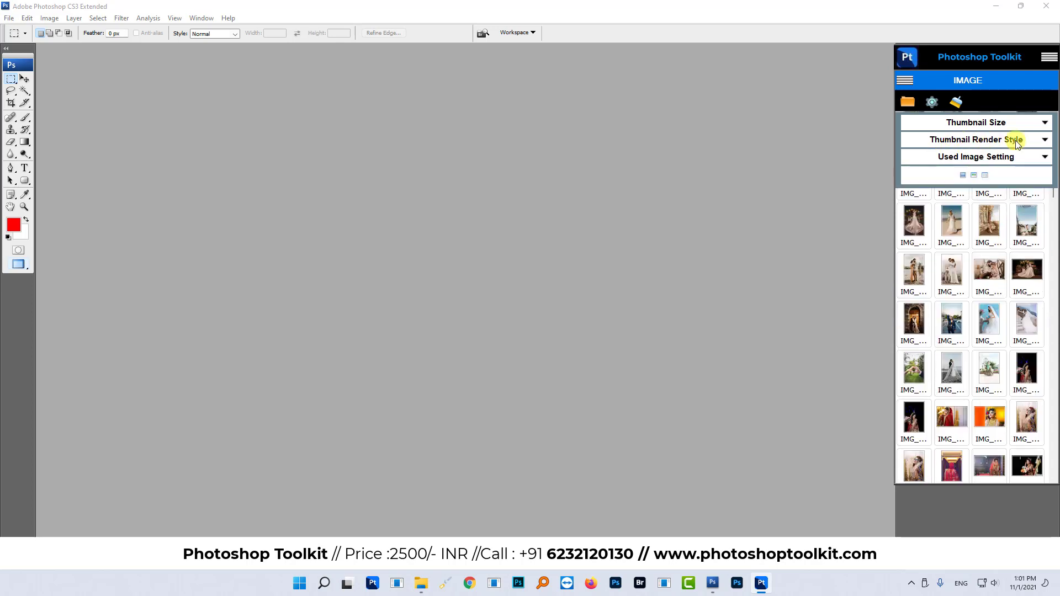
Use 124x124 thumbnails, set used images to Move To Used Folder + Hide, and return to the category list
click(989, 125)
click(945, 161)
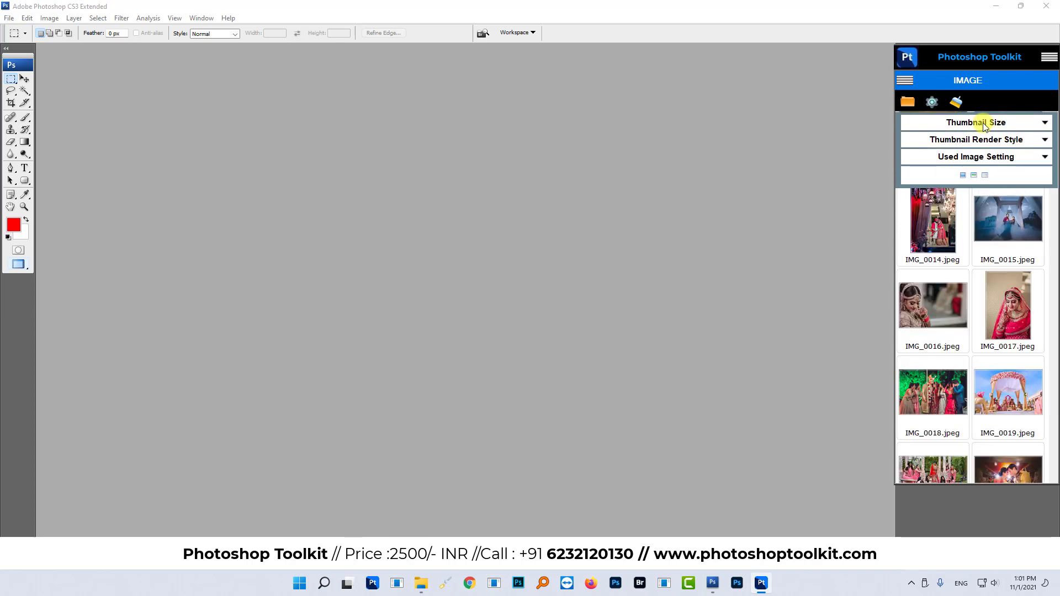
click(985, 160)
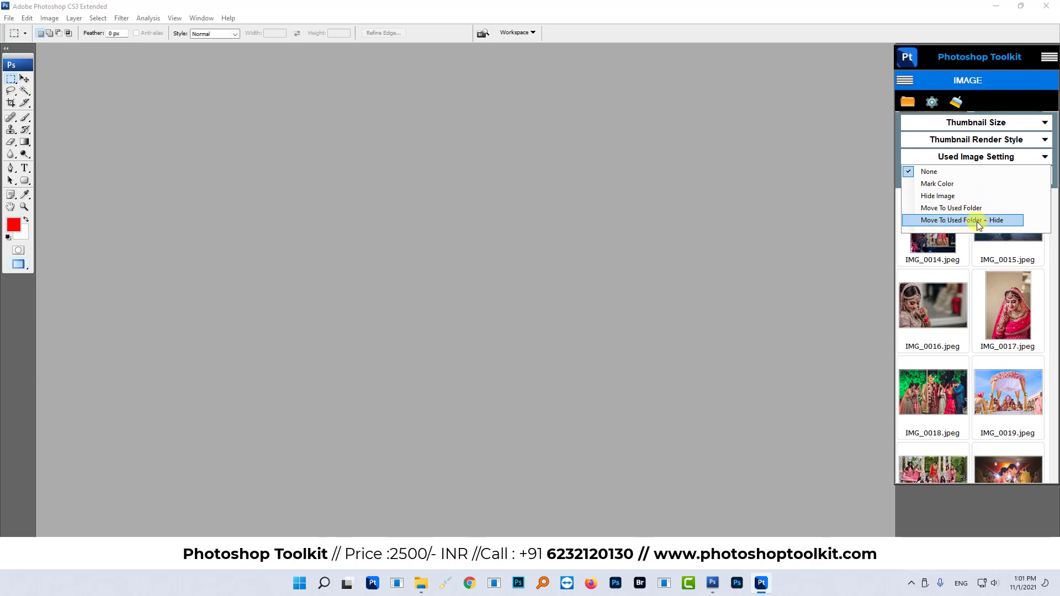
click(955, 286)
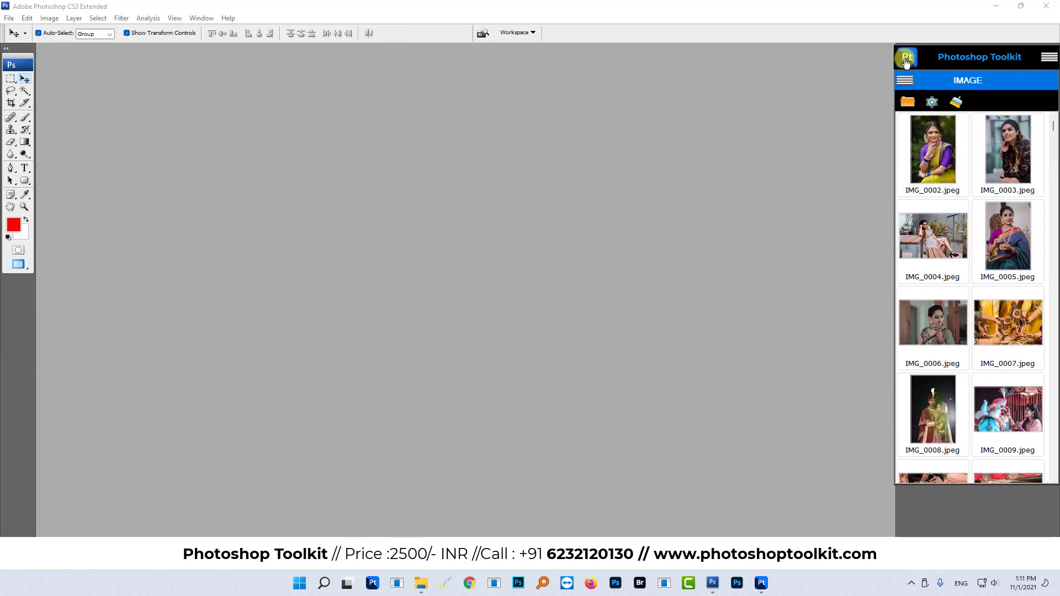
click(906, 59)
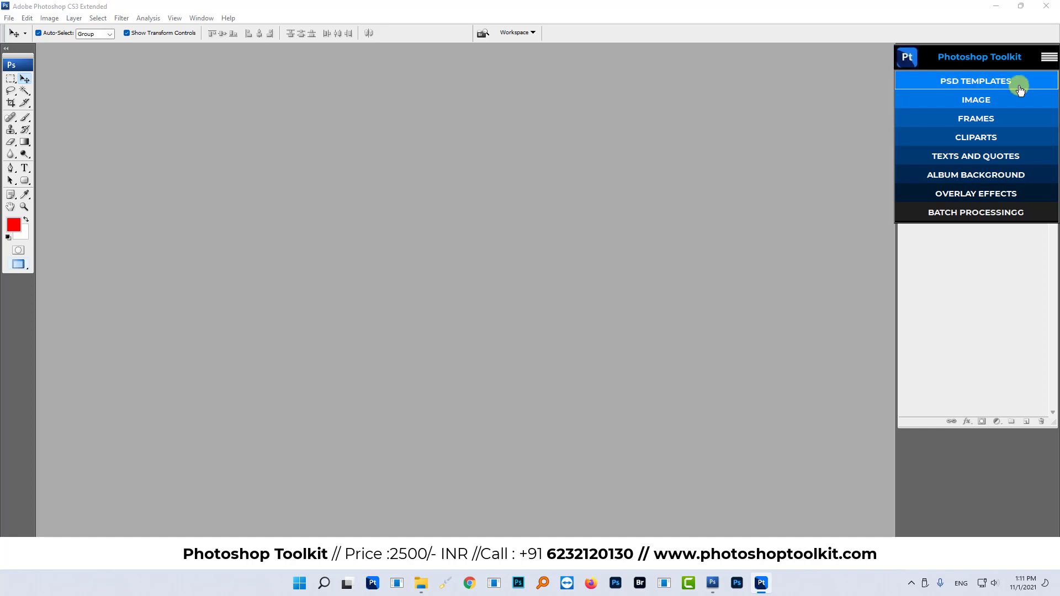
Preview the right-click action menus in PSD Templates, Image and Frames
click(964, 83)
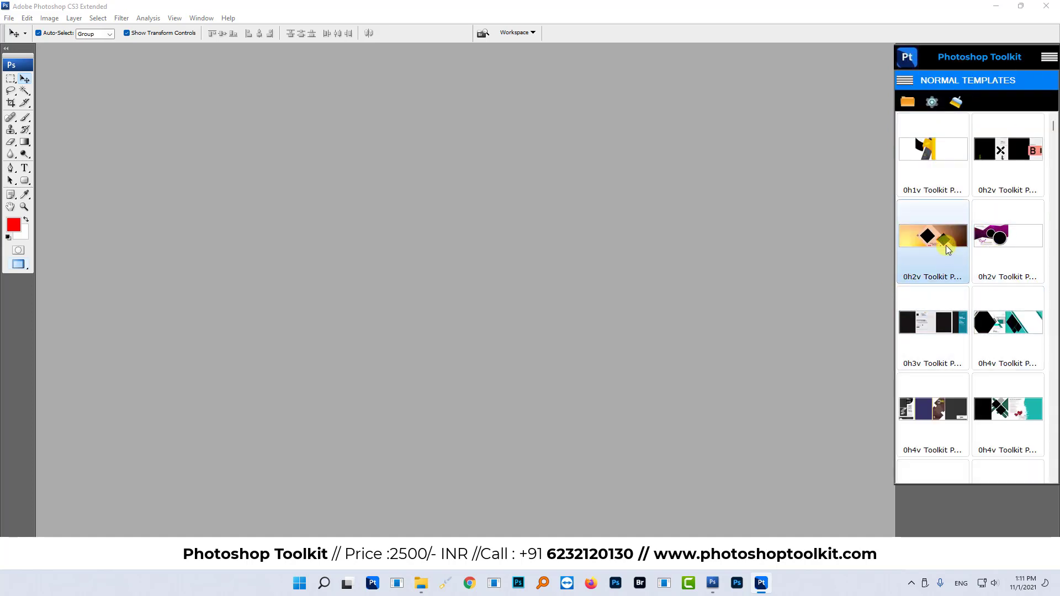
right_click(944, 226)
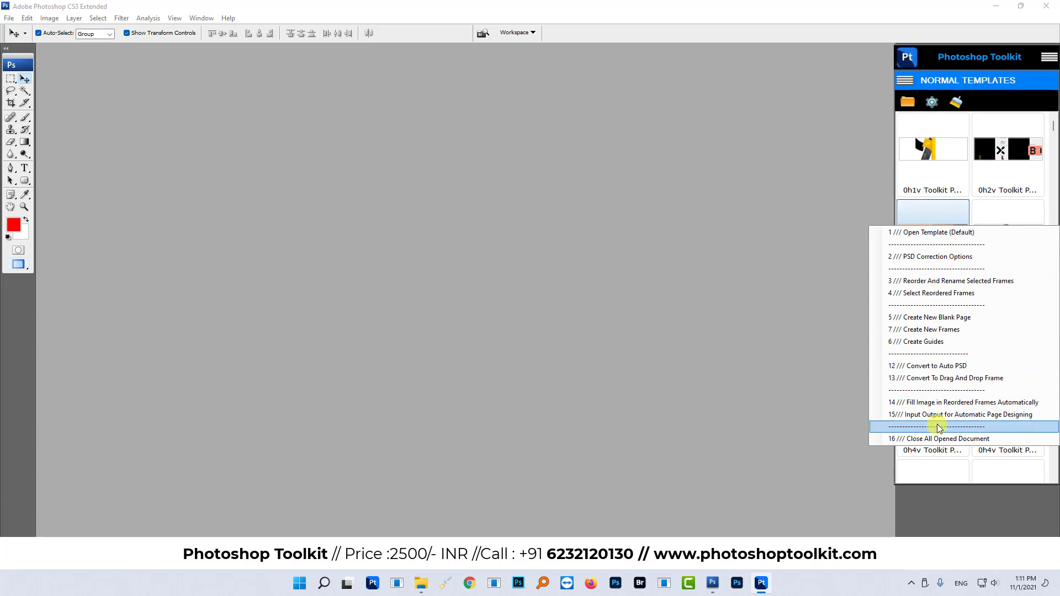
click(969, 81)
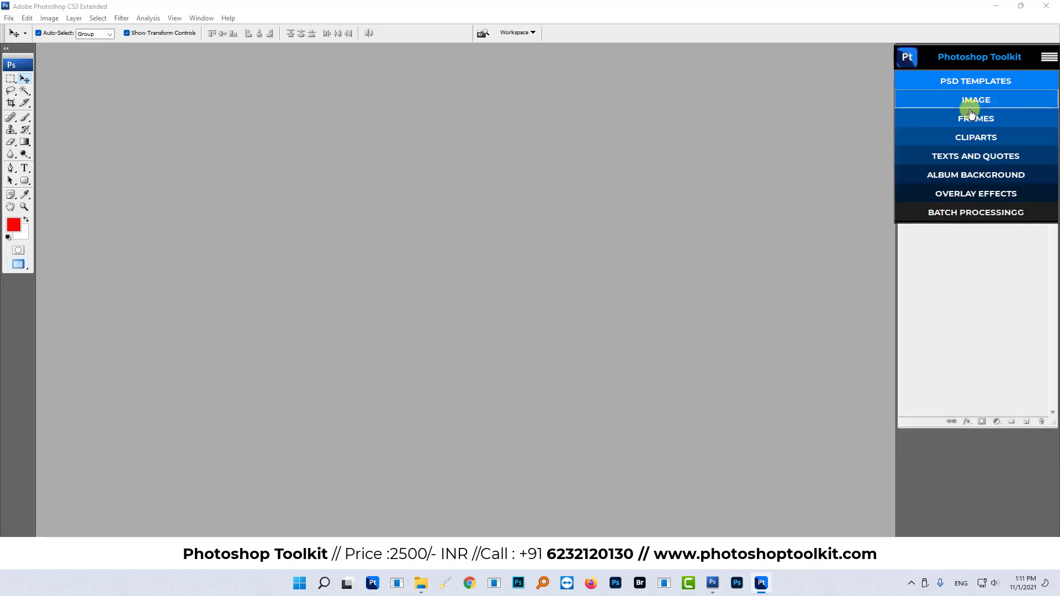
click(972, 100)
right_click(934, 145)
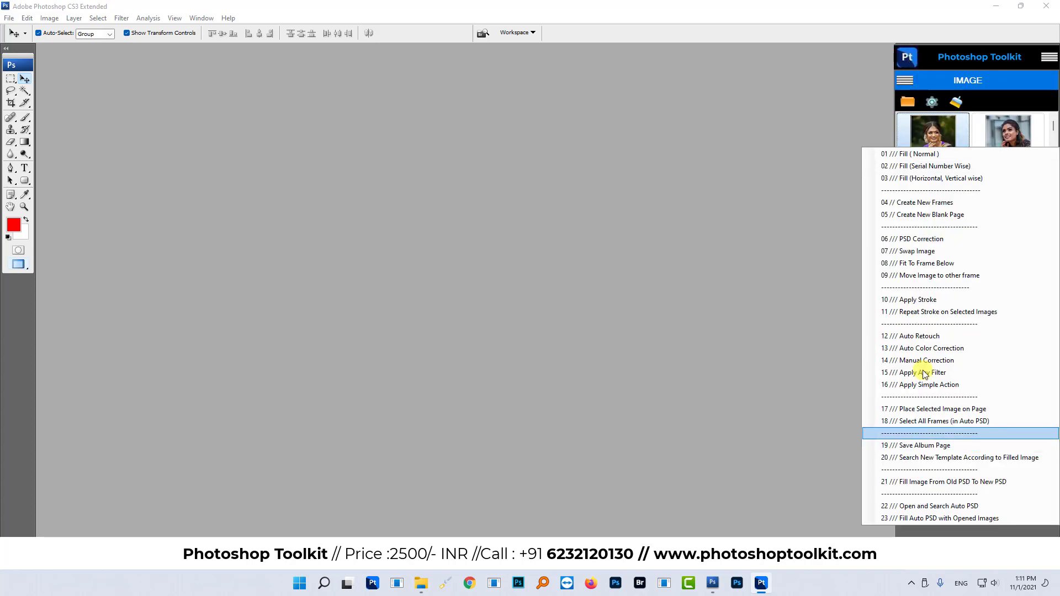
click(914, 58)
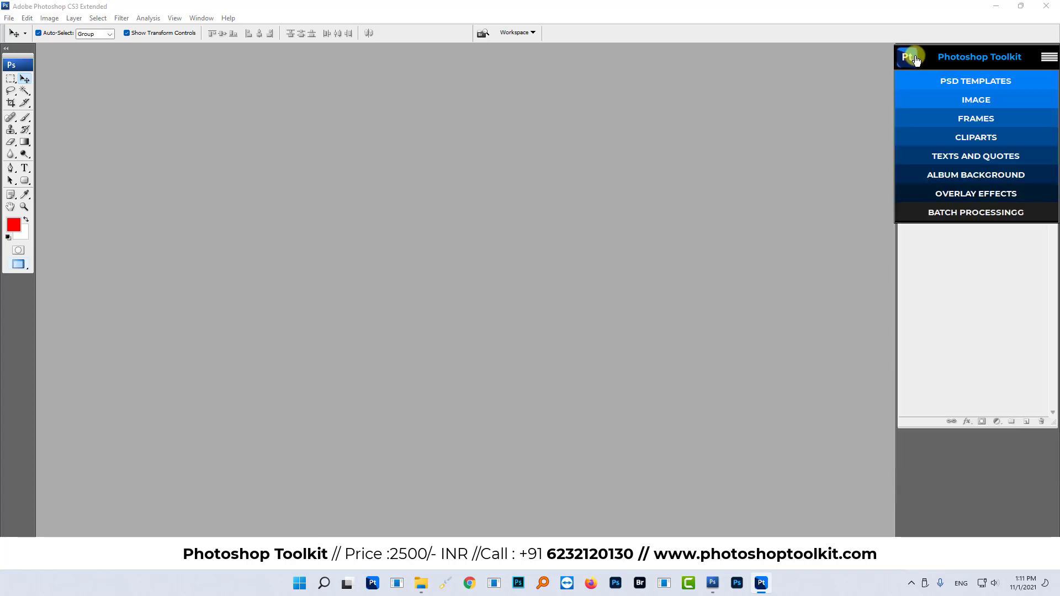
click(970, 121)
right_click(942, 131)
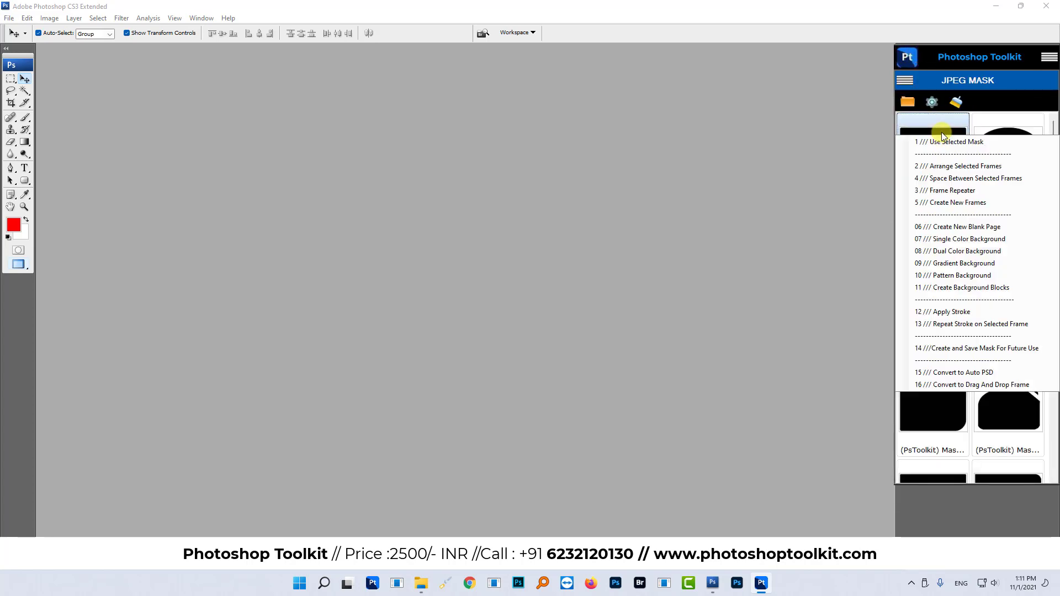
click(927, 81)
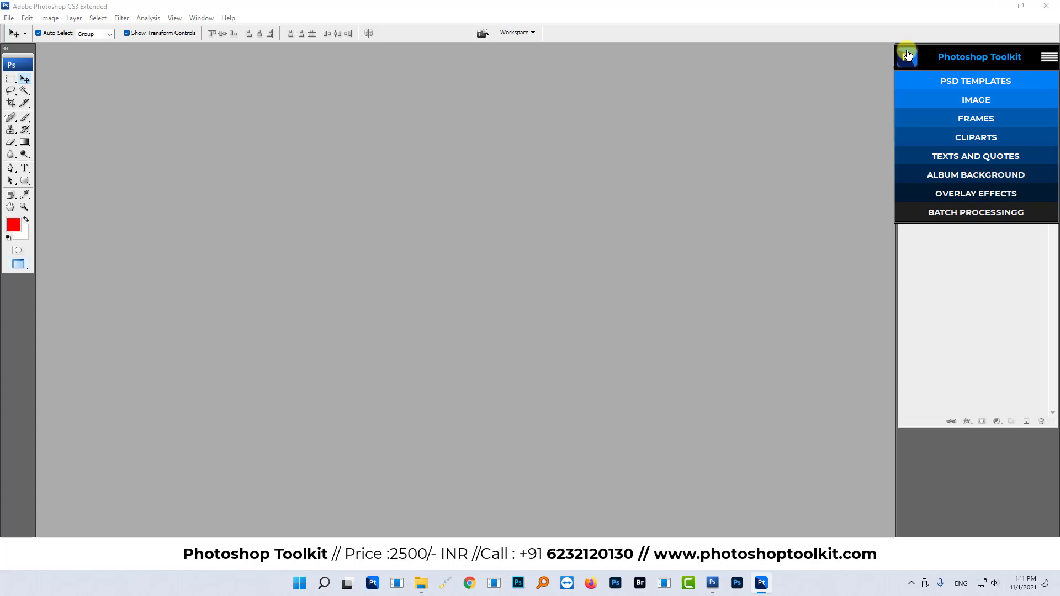
Reopen the PSD Templates collection and scroll down its grid
click(967, 80)
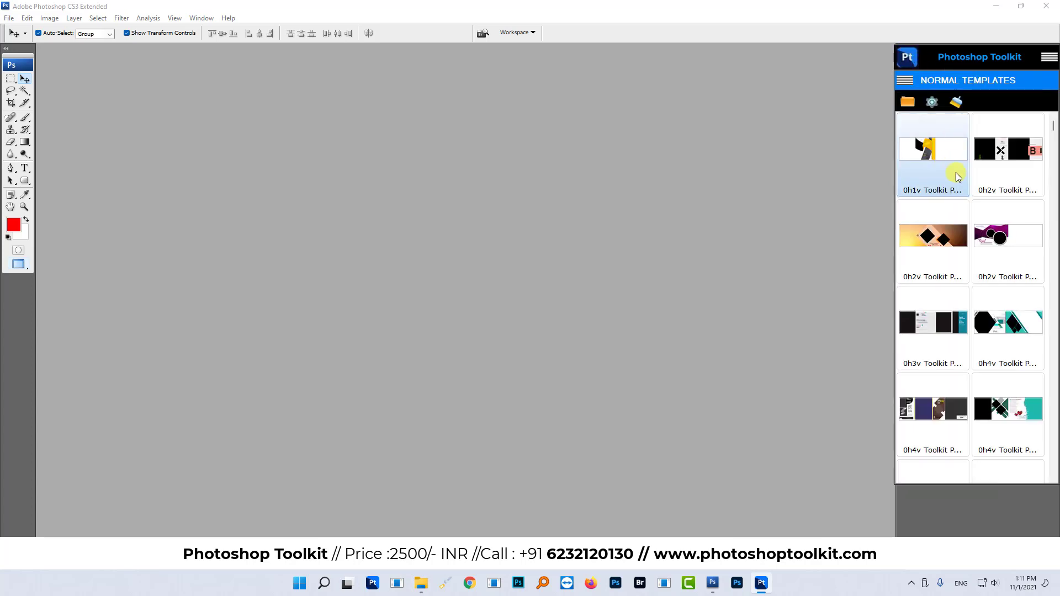
scroll(954, 221, down, 3)
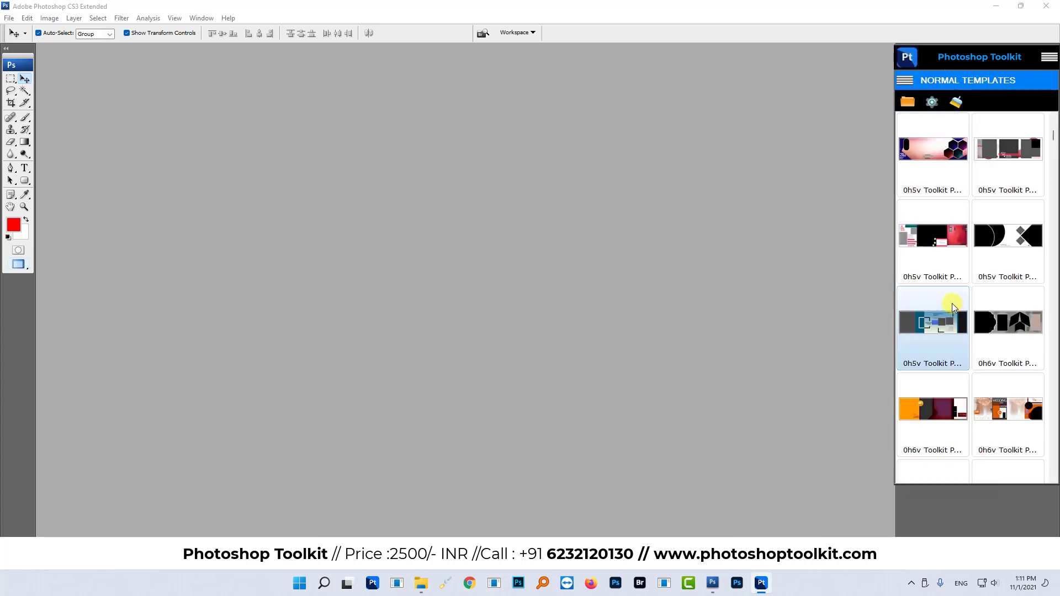
scroll(952, 304, down, 1)
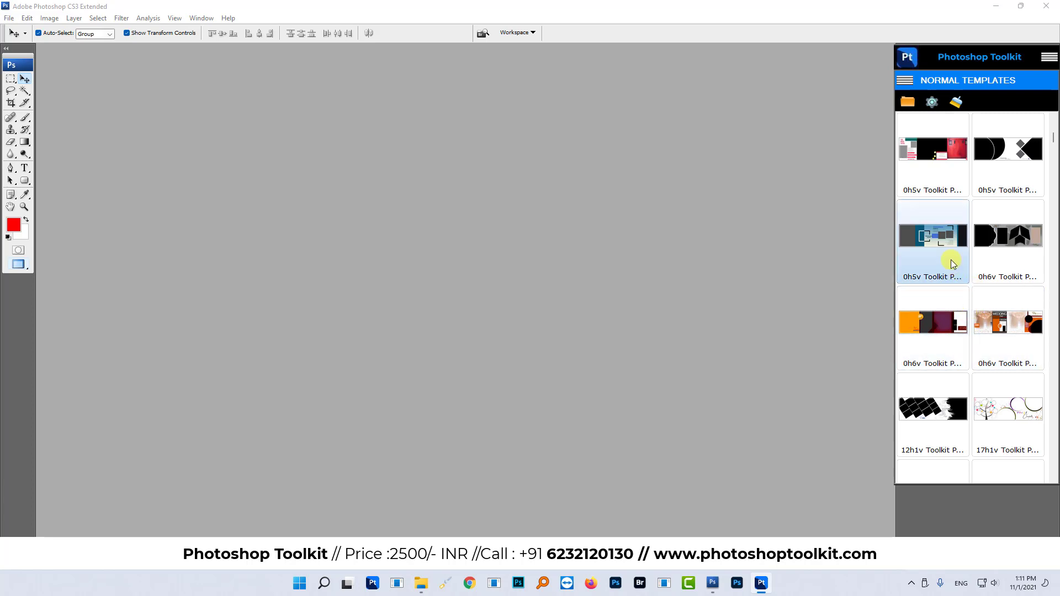
From the 0h5v template's menu, start a new blank page with size 12x36
right_click(942, 230)
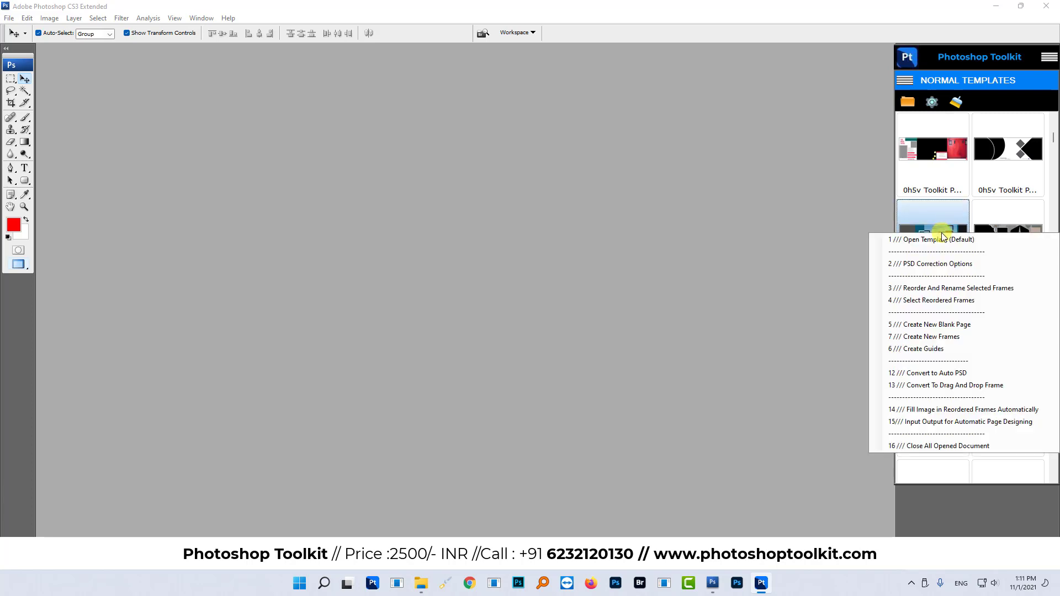
click(928, 326)
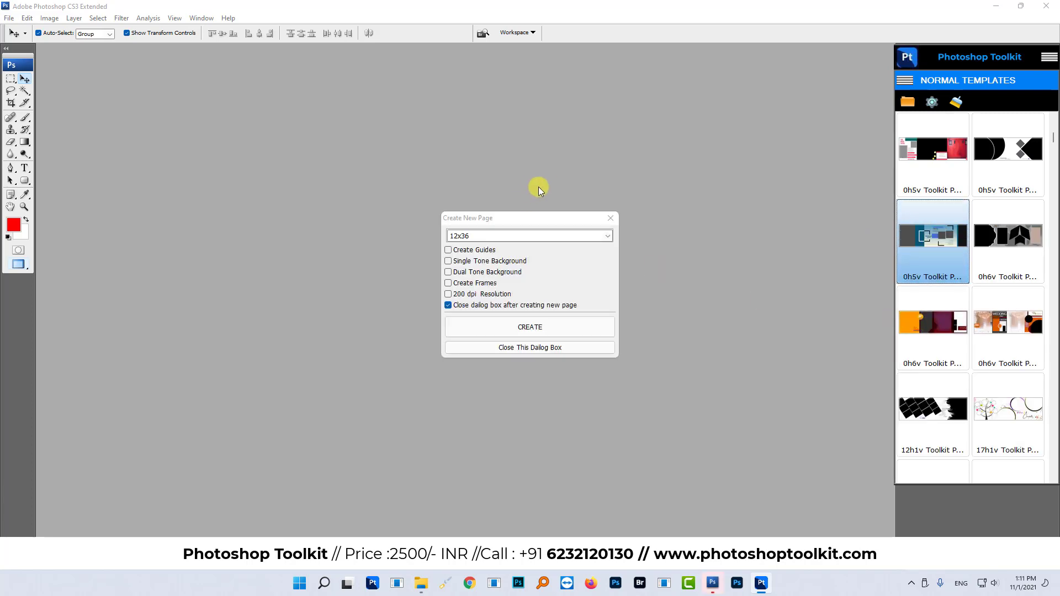
click(529, 235)
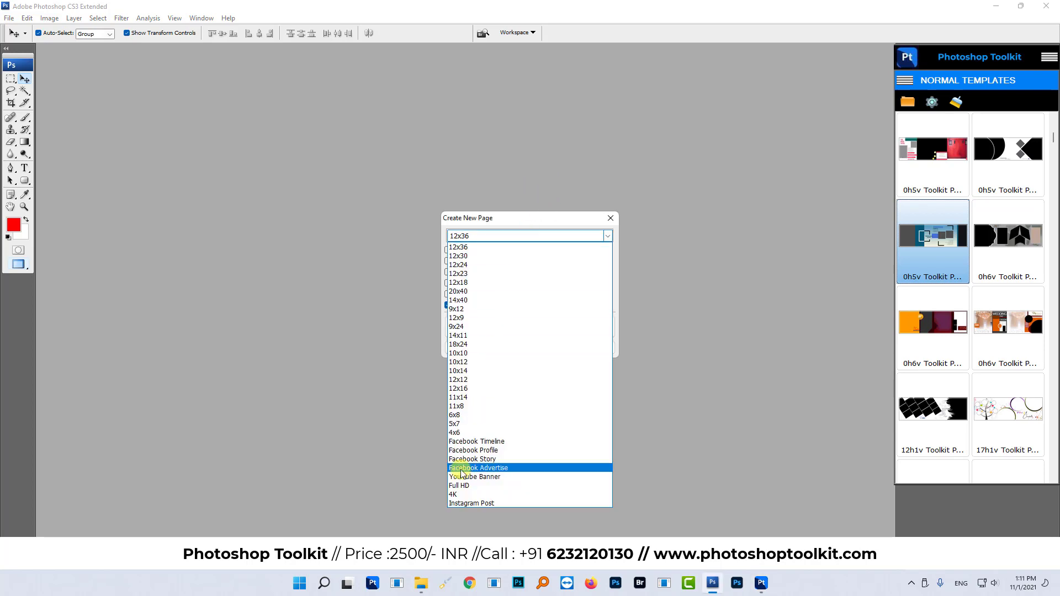
click(511, 221)
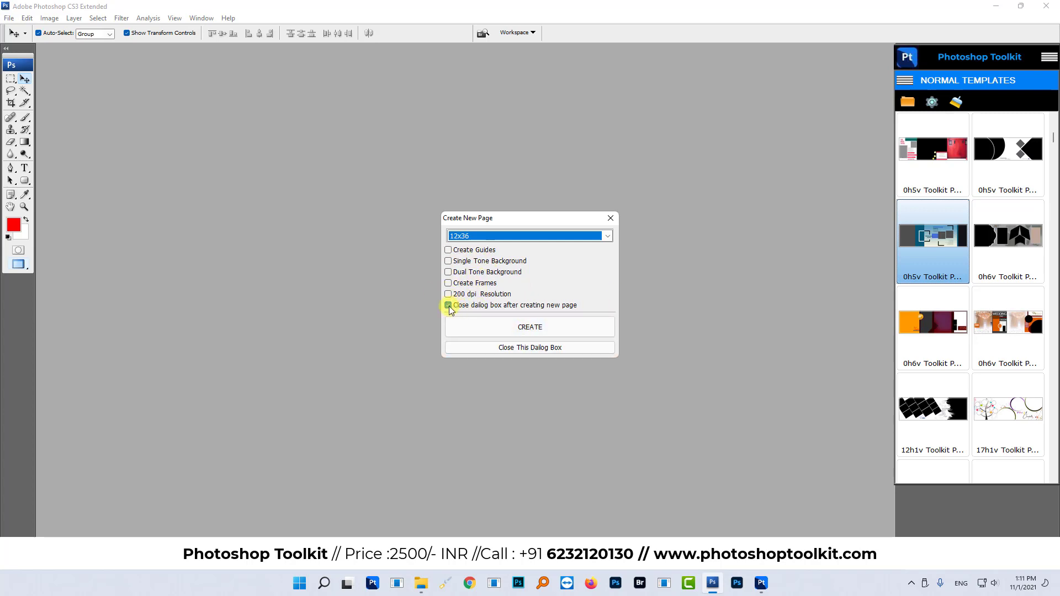
Create a blank 12x36 page, then a single-tone 12x36 page in muted red
click(528, 327)
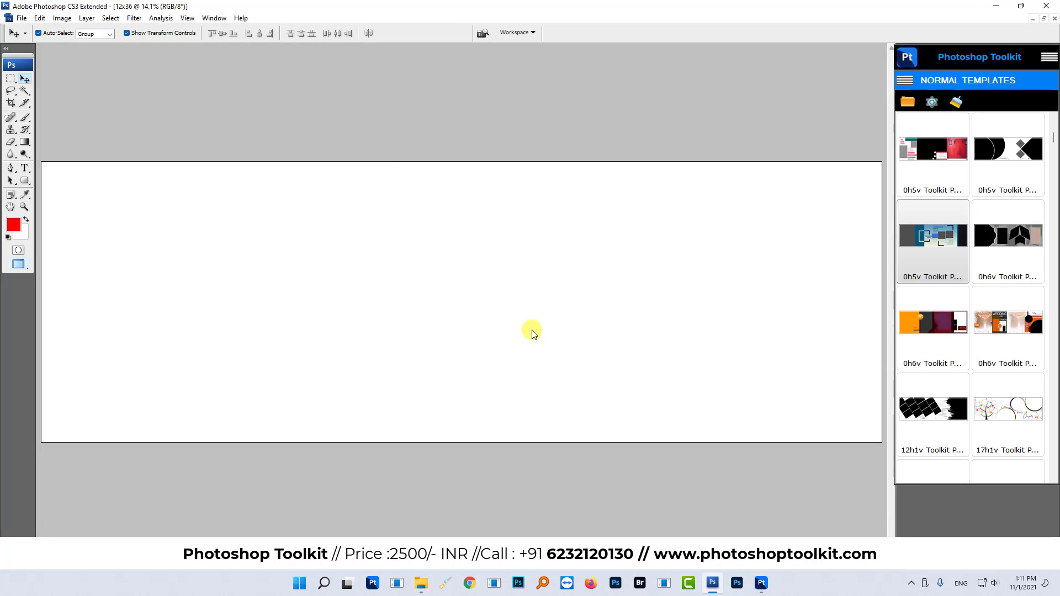
right_click(933, 237)
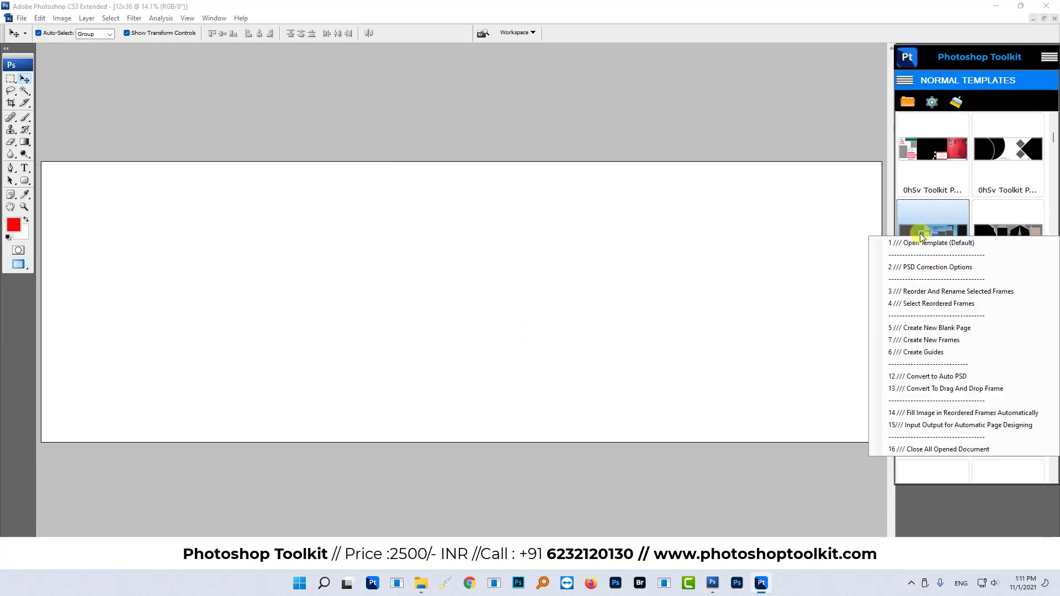
click(926, 329)
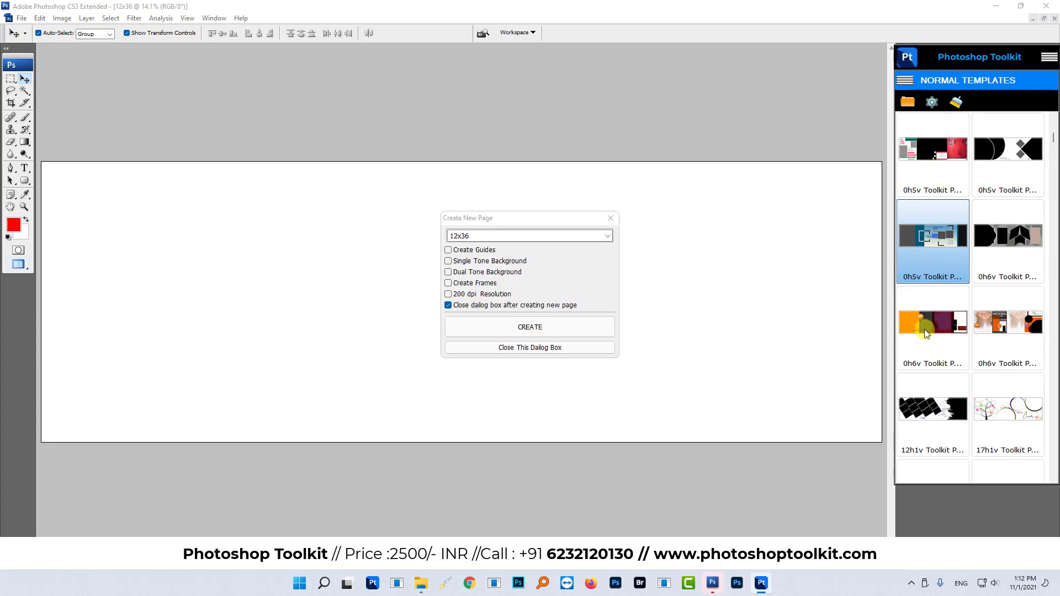
click(448, 261)
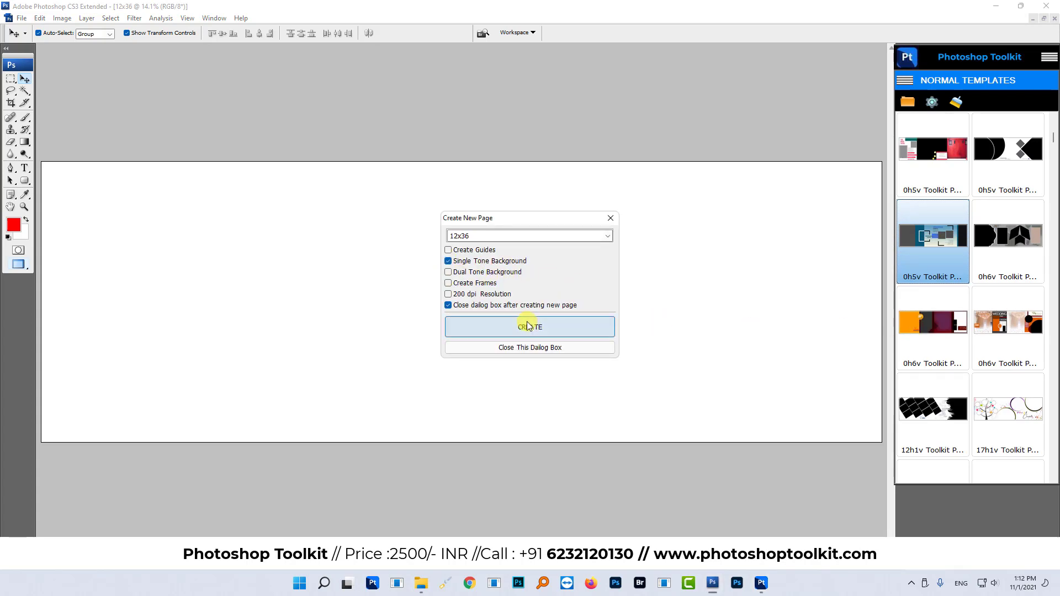
click(528, 326)
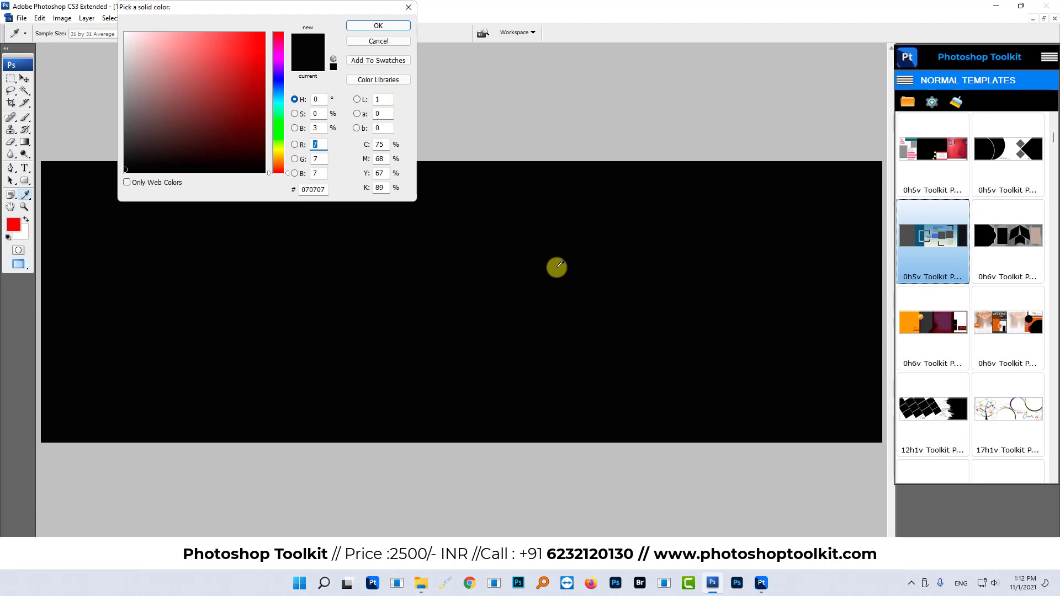
mouse_move(221, 82)
mouse_down()
mouse_move(142, 71)
mouse_move(186, 69)
mouse_up()
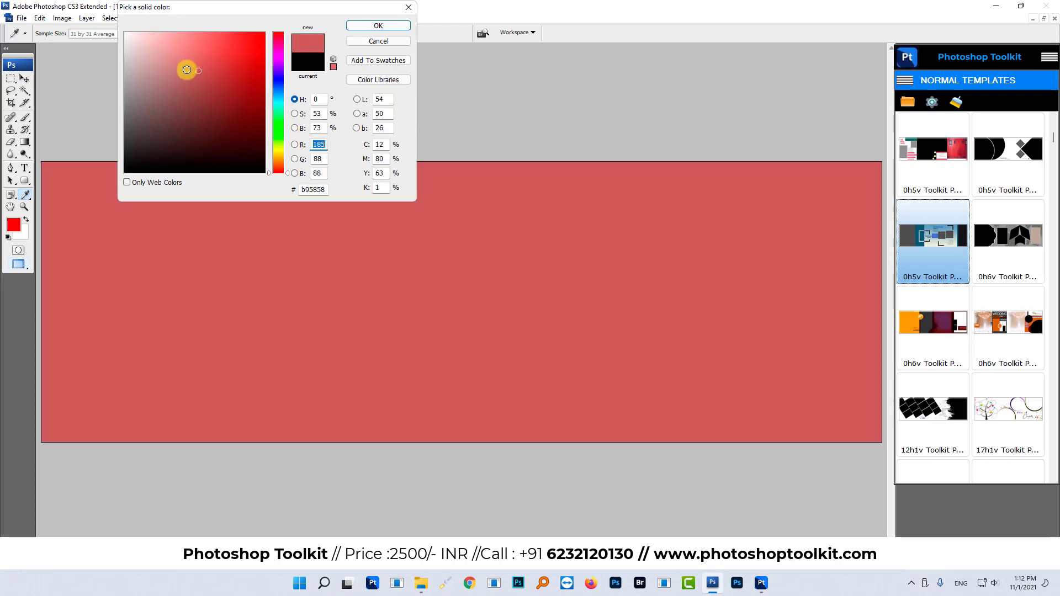
click(381, 25)
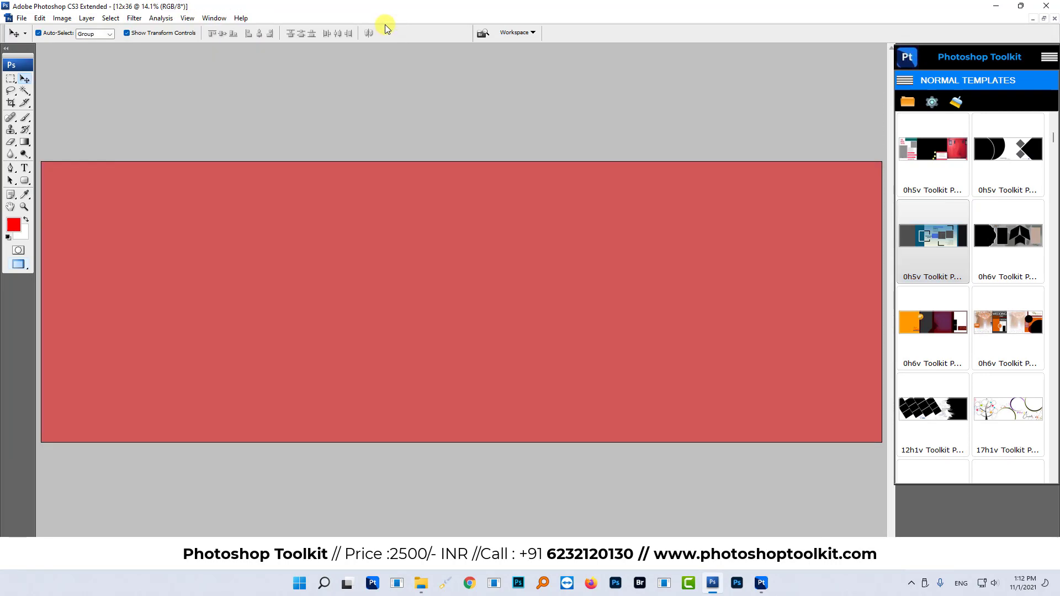
Create a dual-tone 12x36 page, deeper pink left half and pale pink right half
right_click(900, 227)
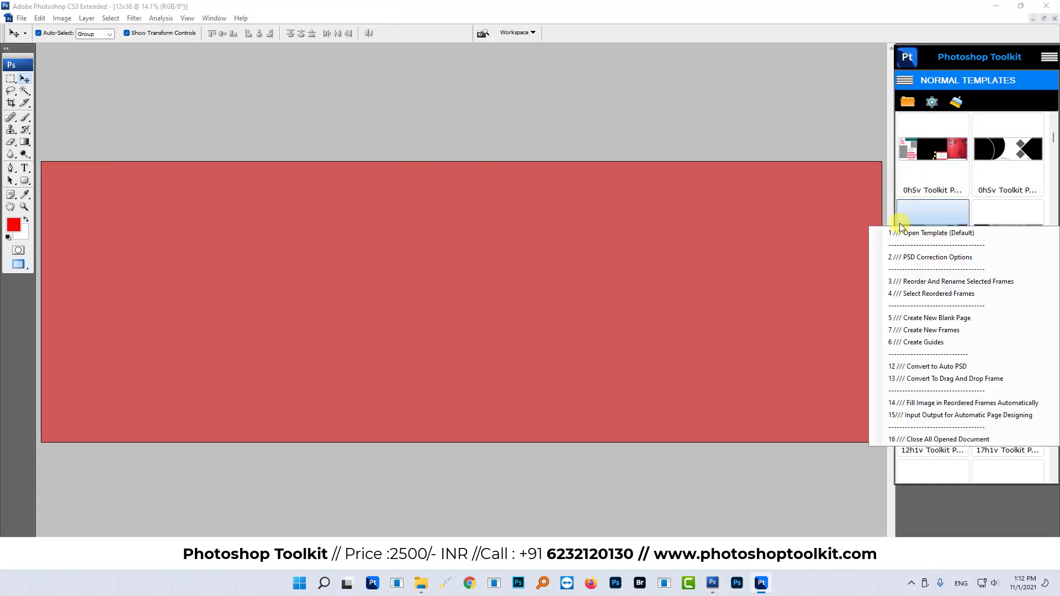
click(915, 319)
click(448, 273)
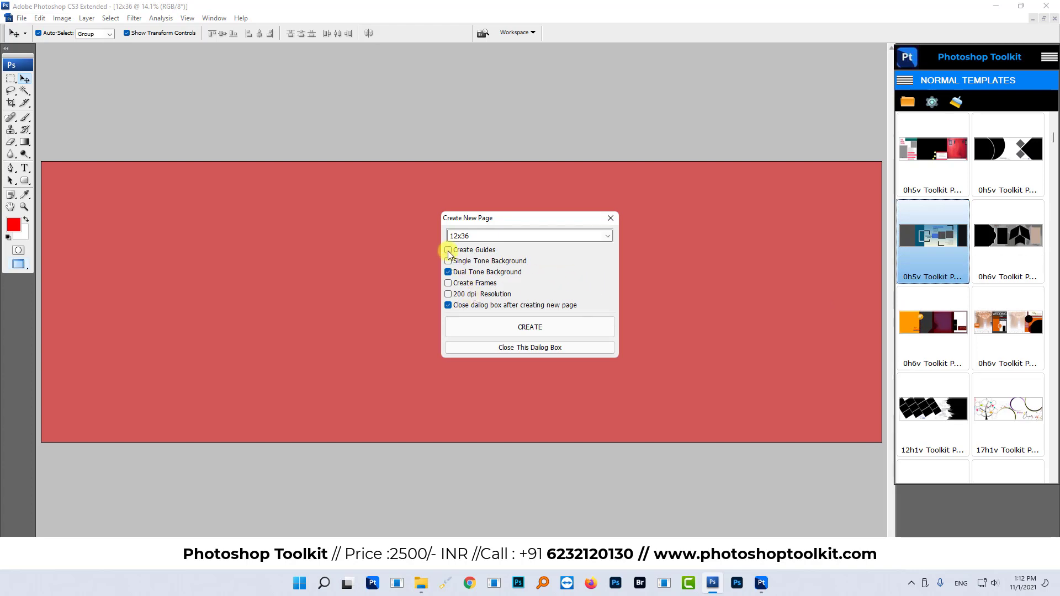
click(530, 328)
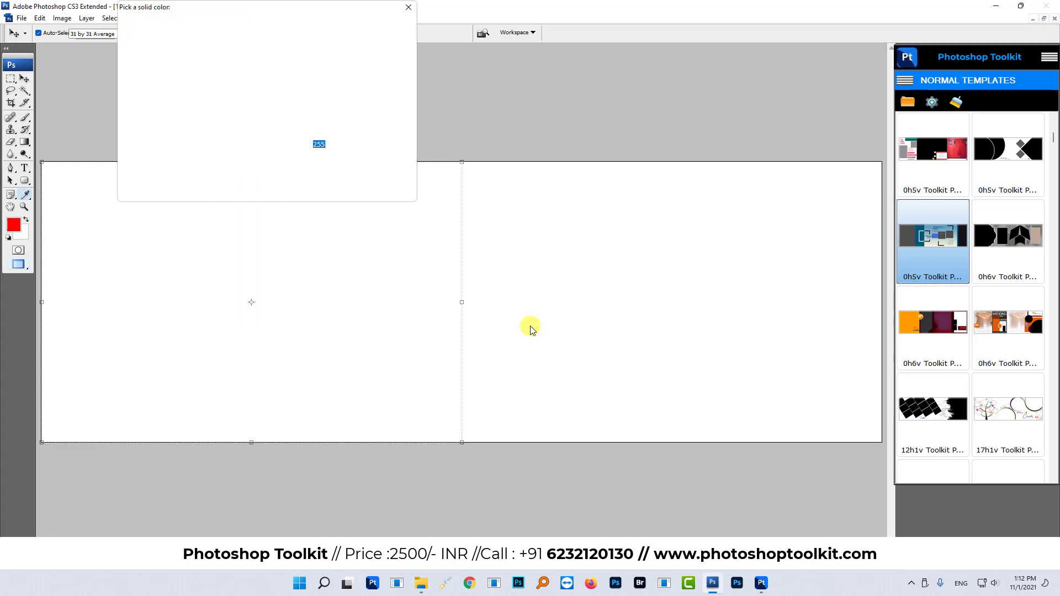
drag(260, 81, 126, 33)
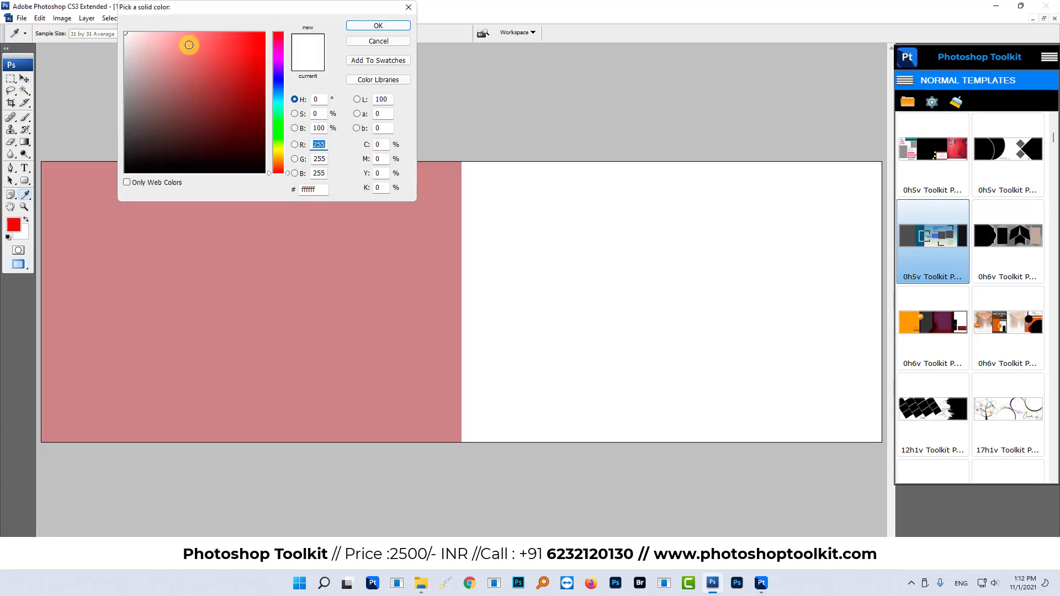
click(132, 56)
click(372, 25)
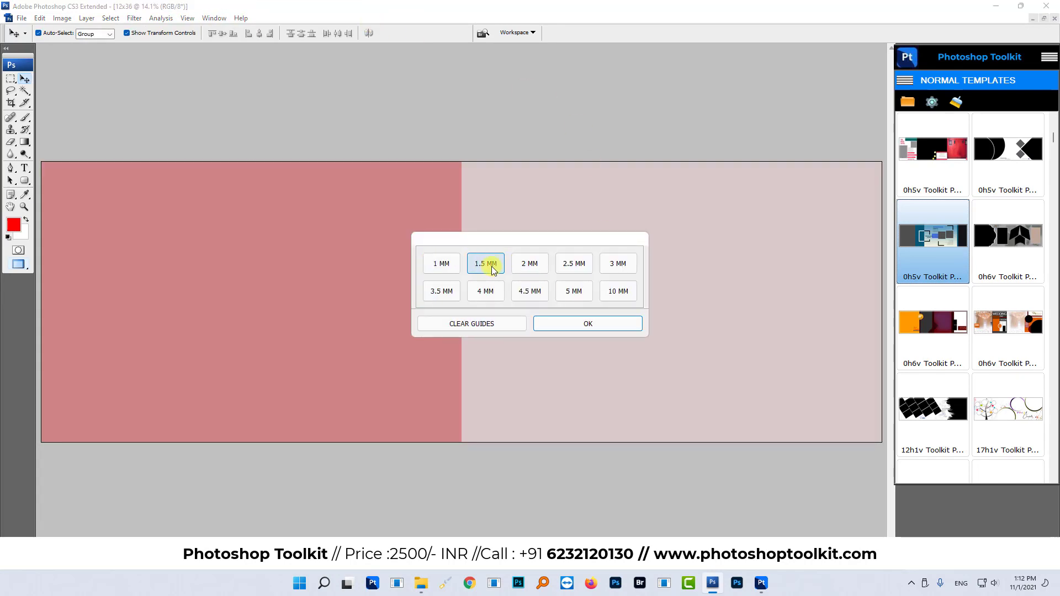
Apply layout guides with a 5 mm margin to the page
click(574, 292)
click(585, 325)
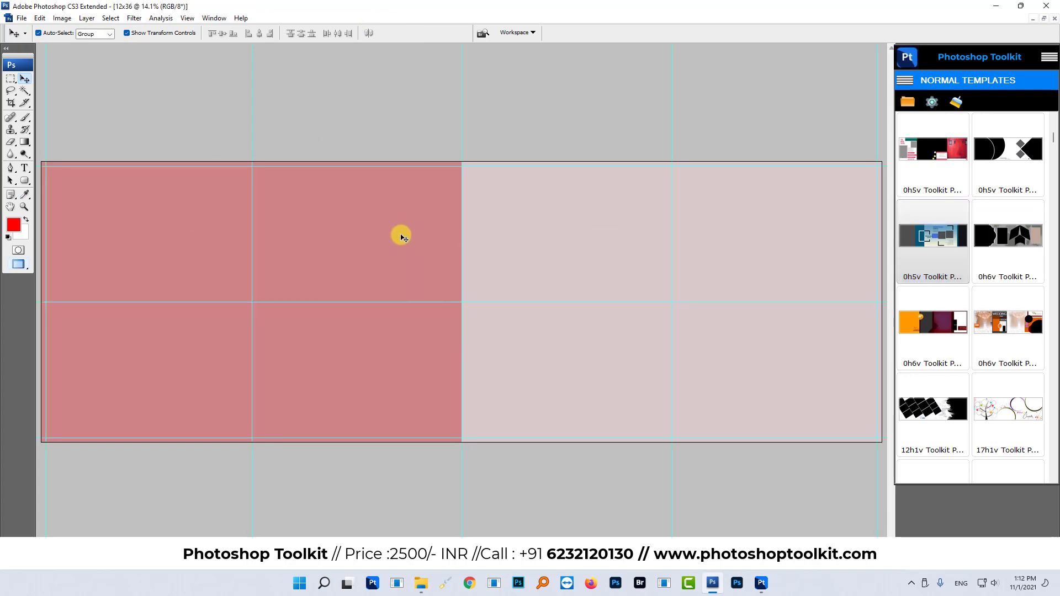
click(940, 236)
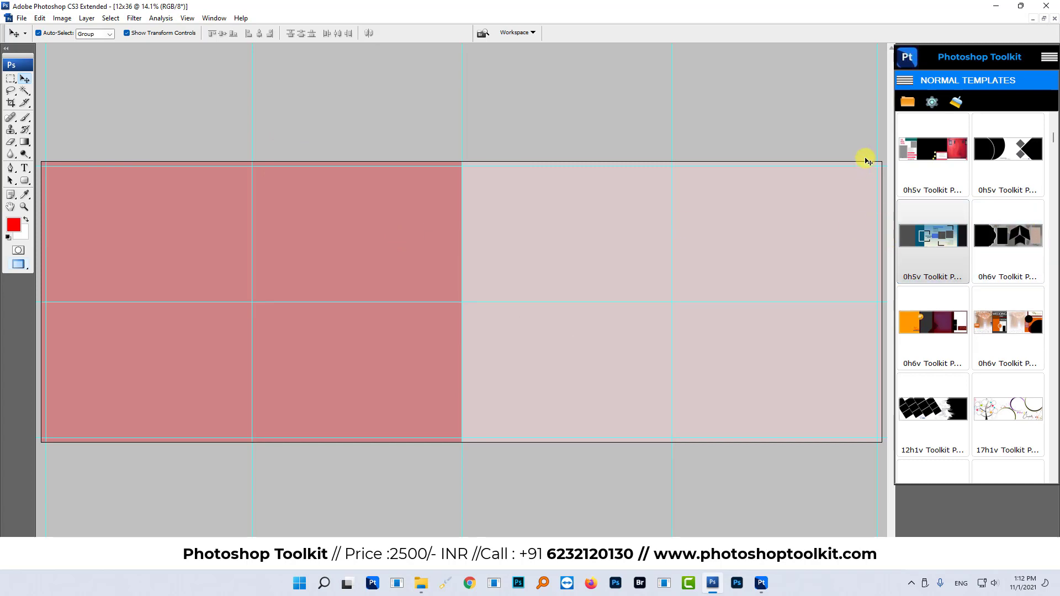
In the frame creator, browse frame shapes and choose the scalloped Frame 82
right_click(929, 148)
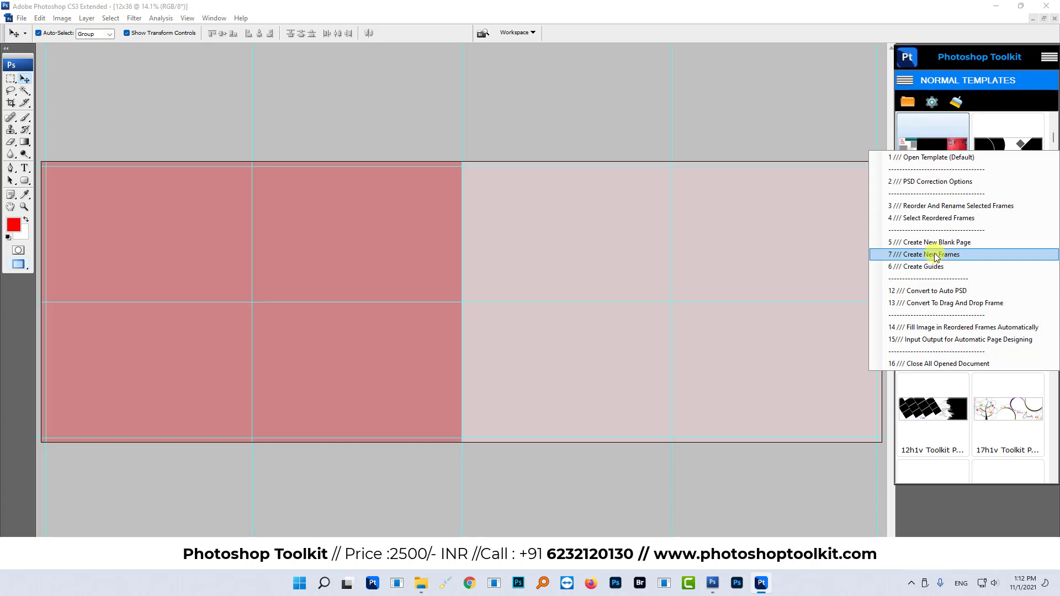
click(934, 254)
drag(512, 213, 462, 97)
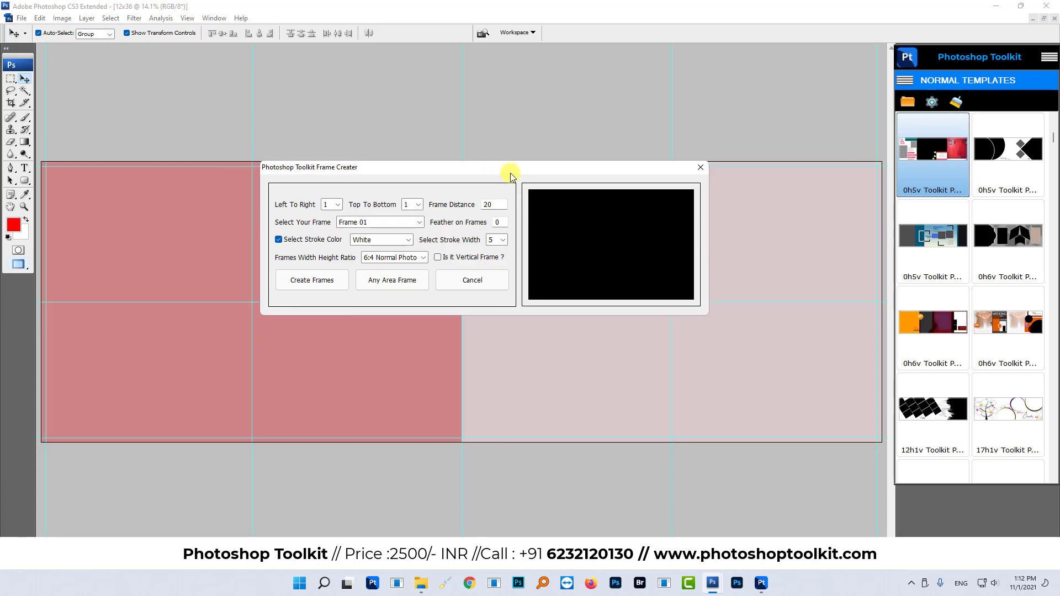
click(380, 222)
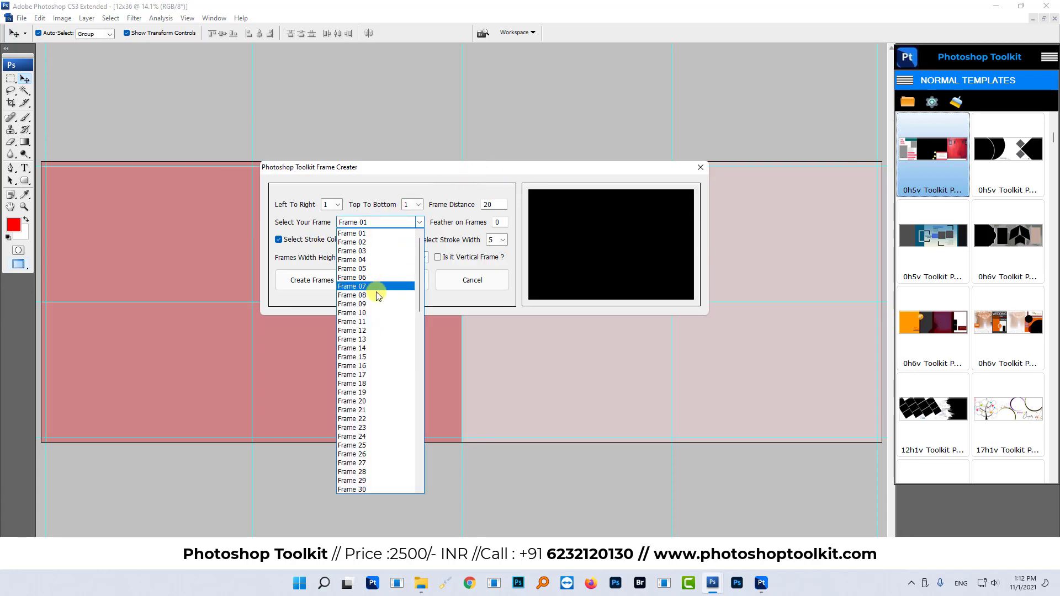
scroll(370, 309, down, 20)
scroll(363, 412, down, 4)
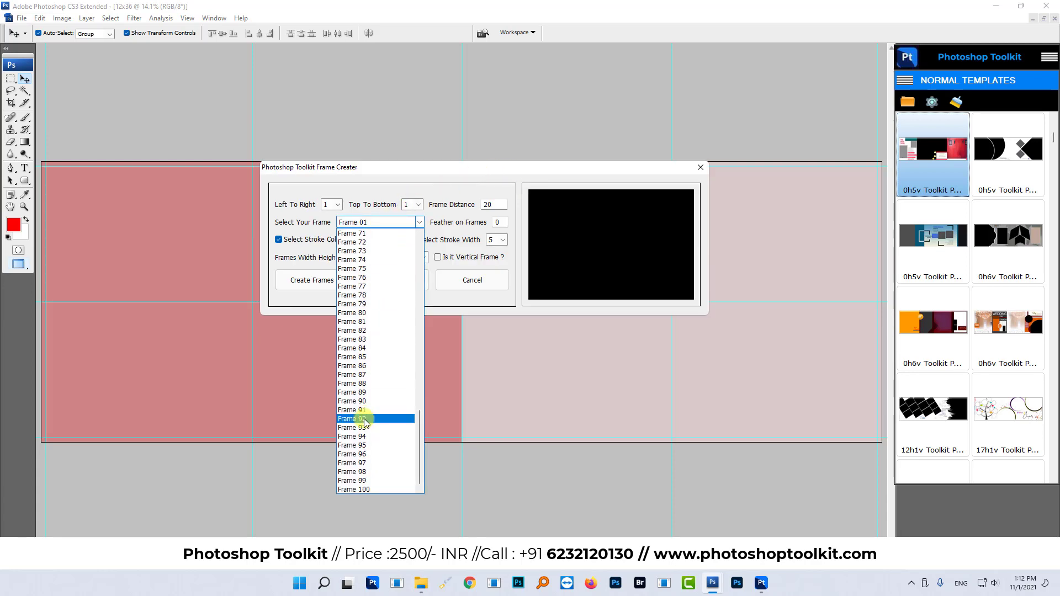
click(362, 243)
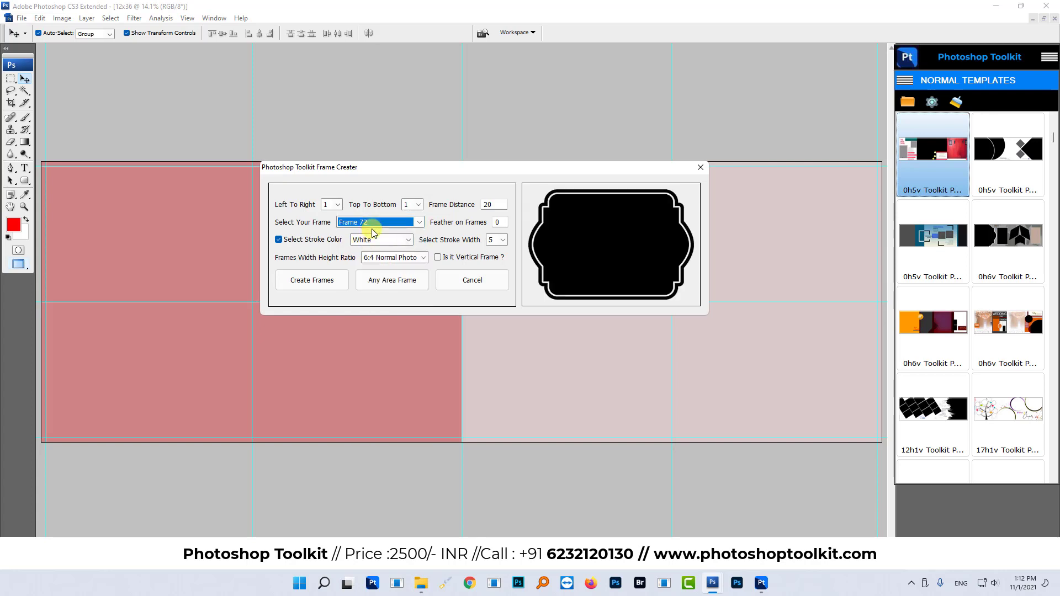
click(373, 224)
click(375, 250)
click(383, 223)
click(381, 330)
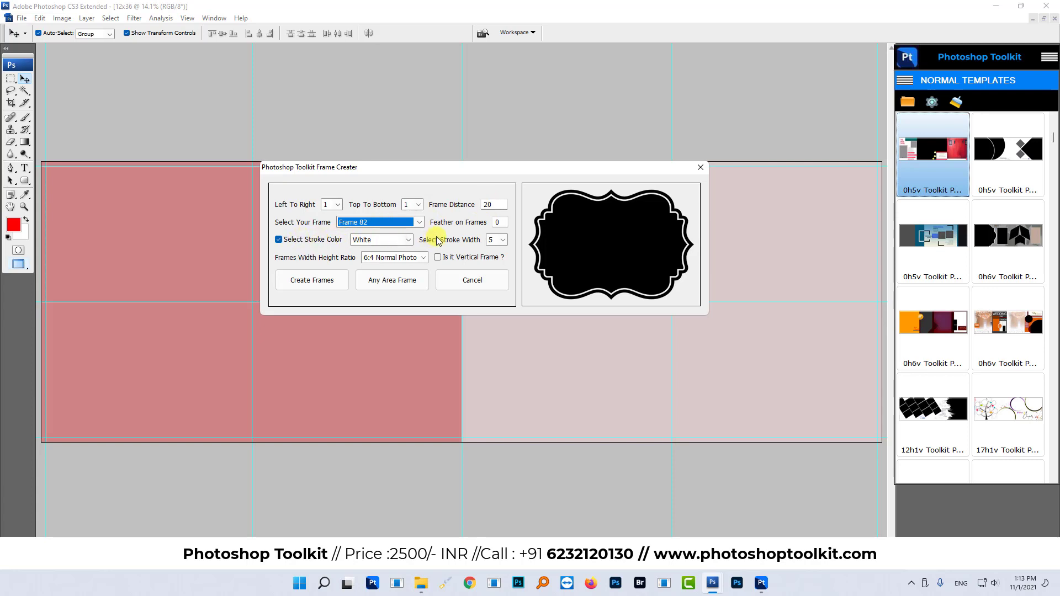
Create the 6:4 frame without stroke and move it onto the left half
click(379, 261)
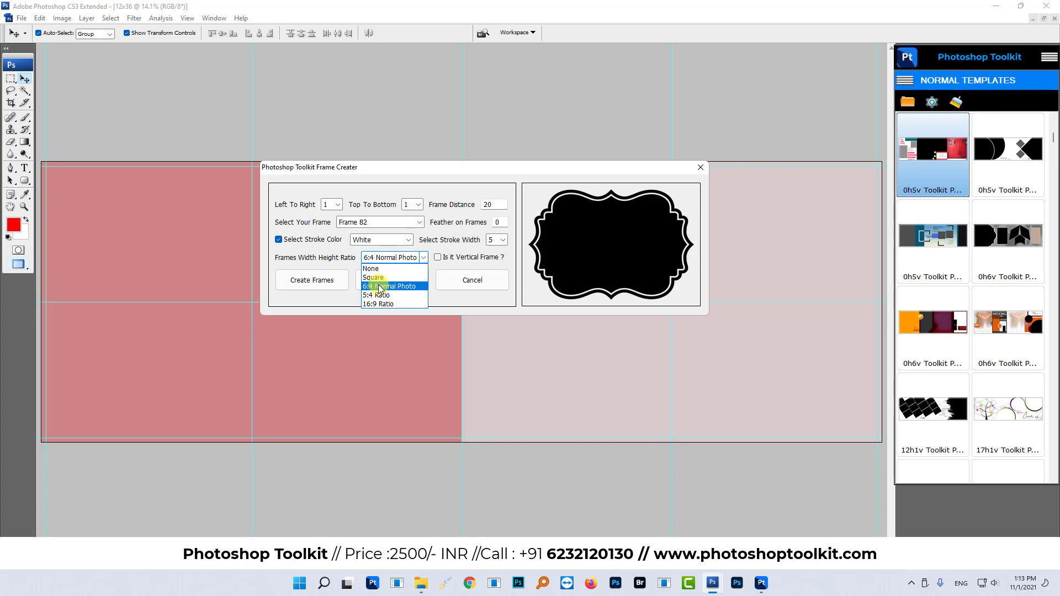
click(440, 264)
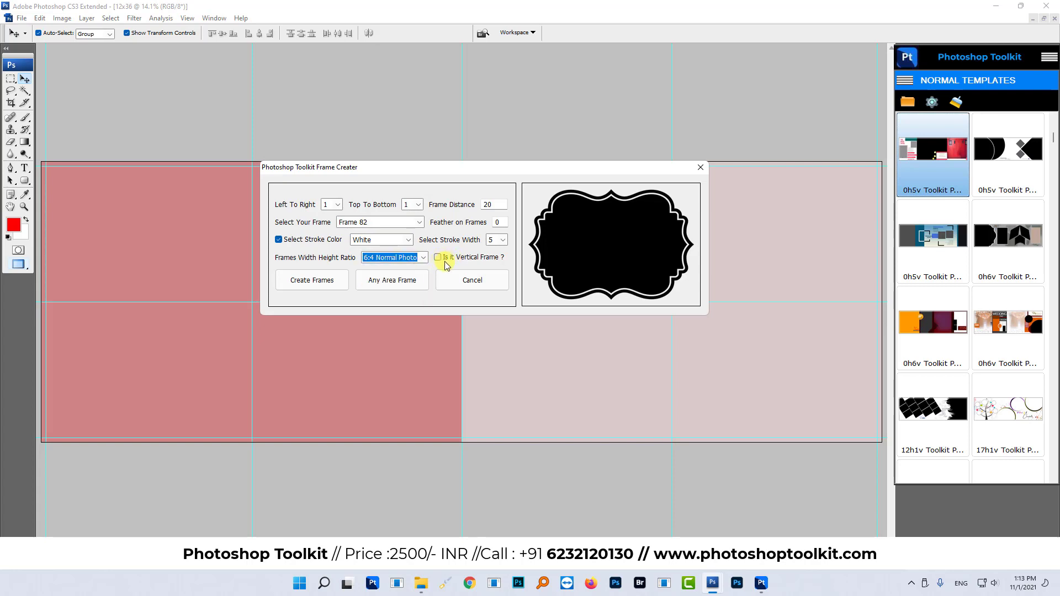
click(279, 240)
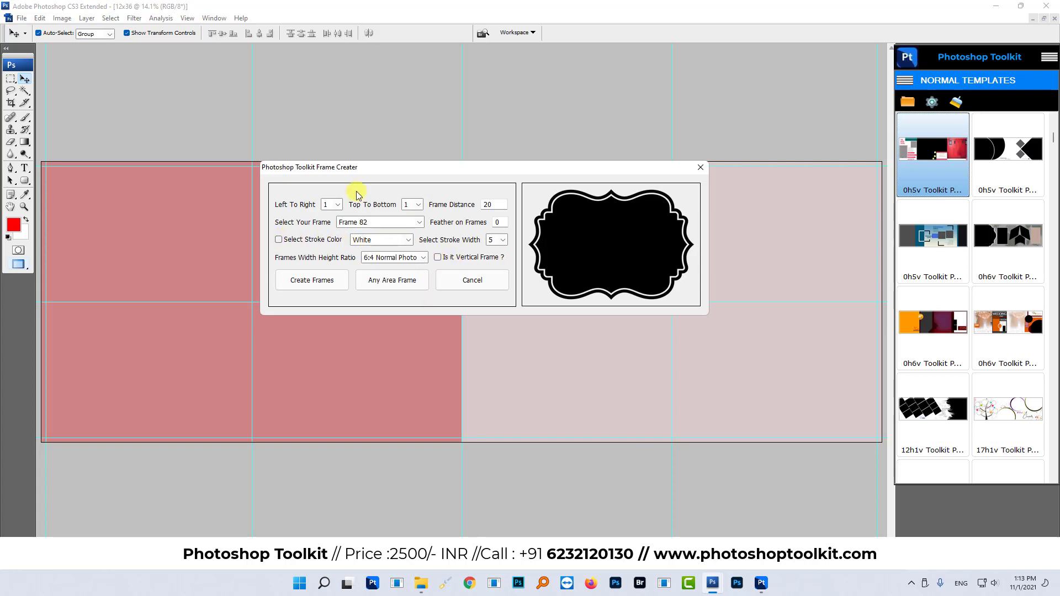
click(315, 280)
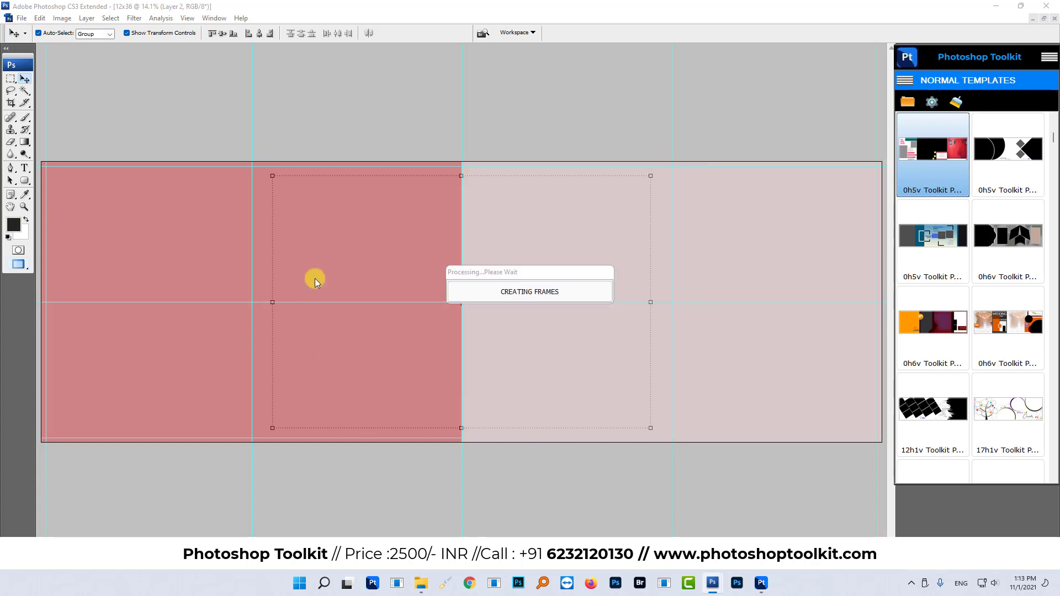
drag(415, 265, 213, 262)
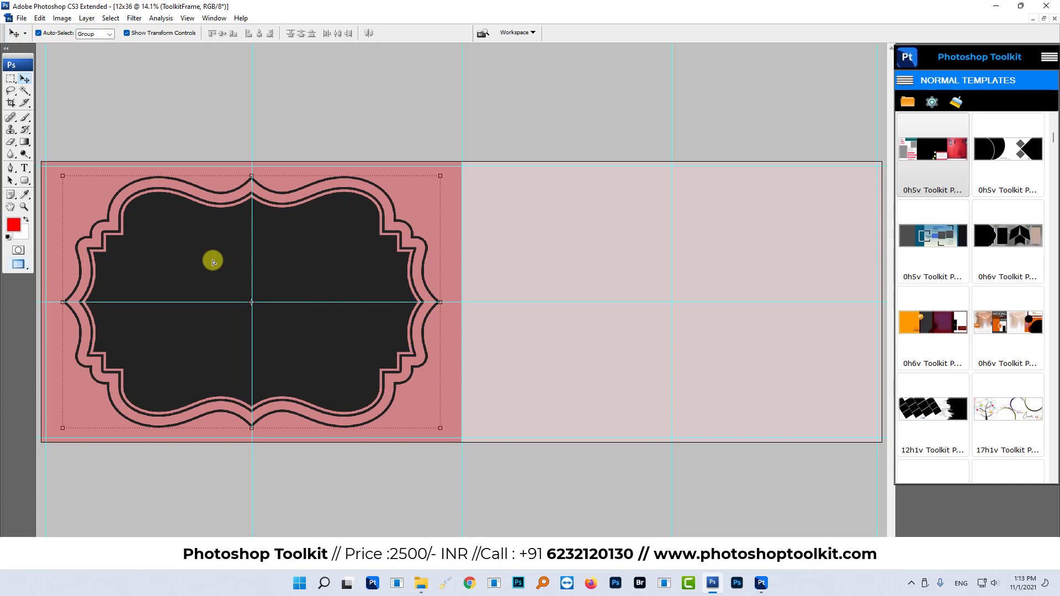
Start another frame and choose the rounded-corner Frame 18 shape
right_click(945, 232)
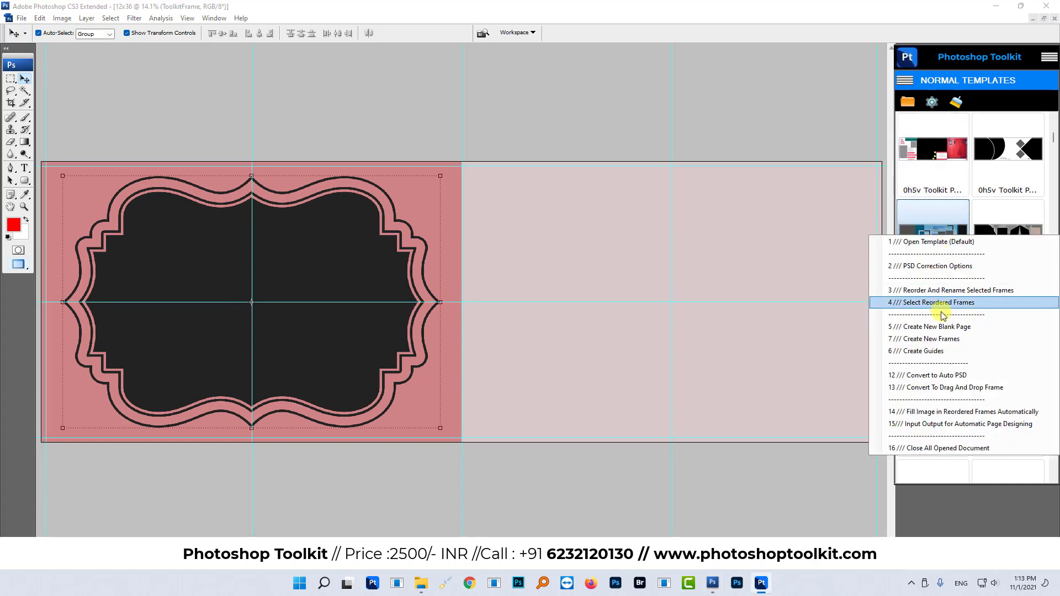
click(943, 340)
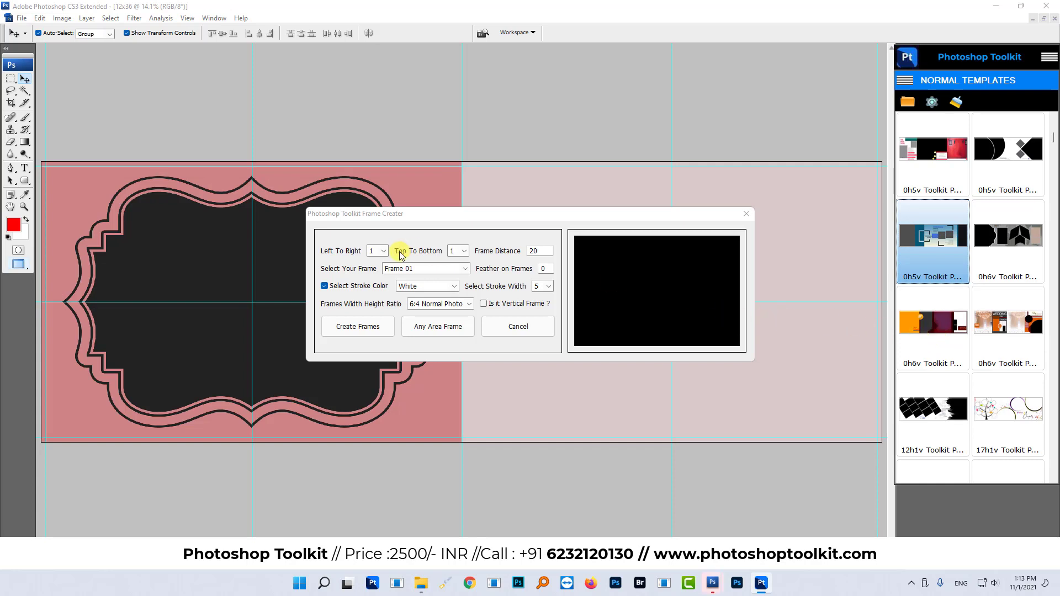
click(425, 269)
click(422, 333)
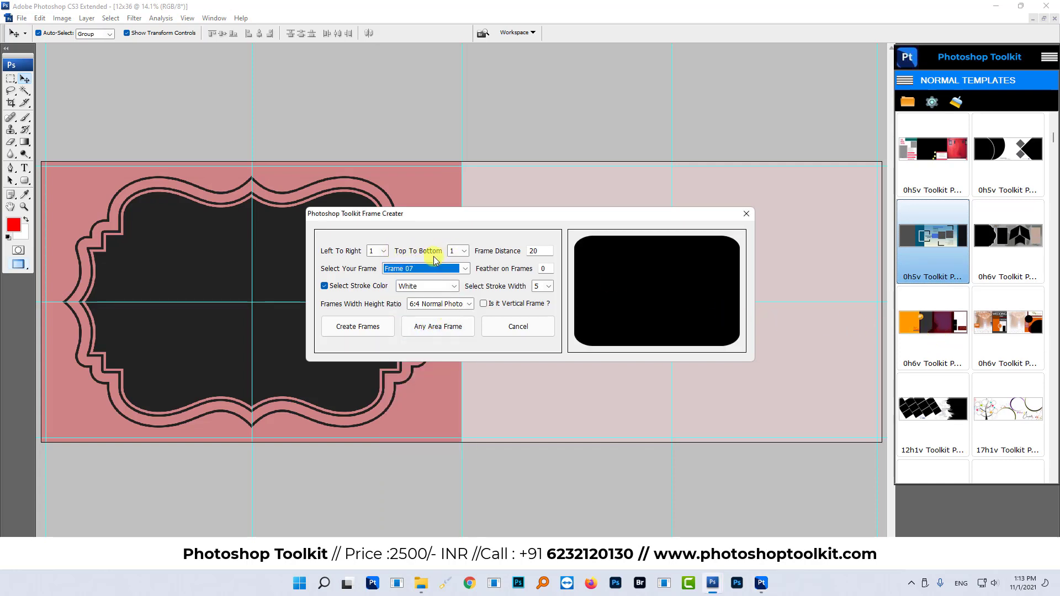
click(430, 269)
click(415, 377)
Set 2 frames across and 2 down, then create the four frames
click(377, 250)
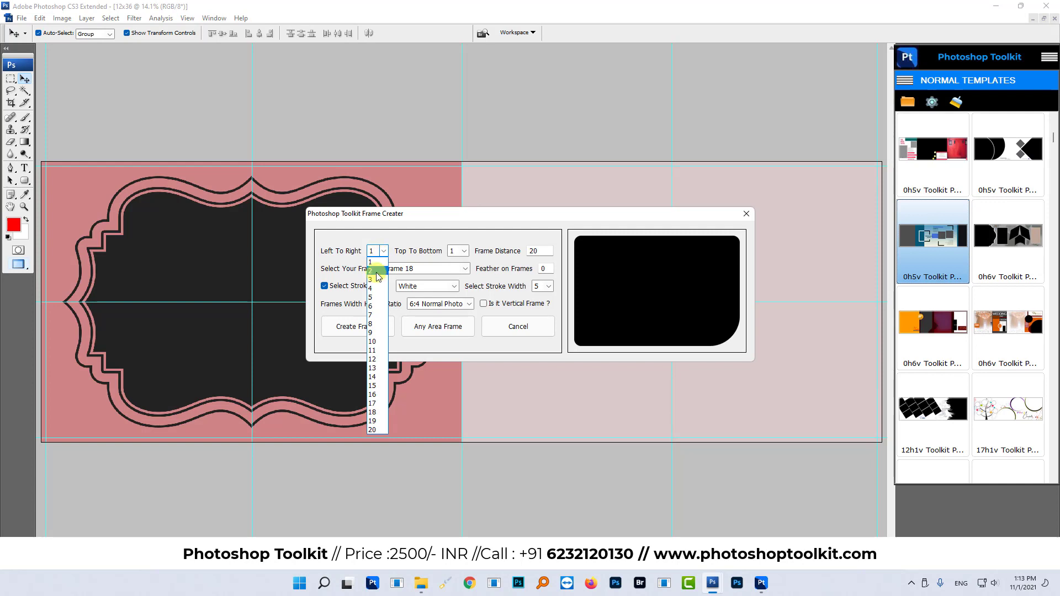
click(380, 269)
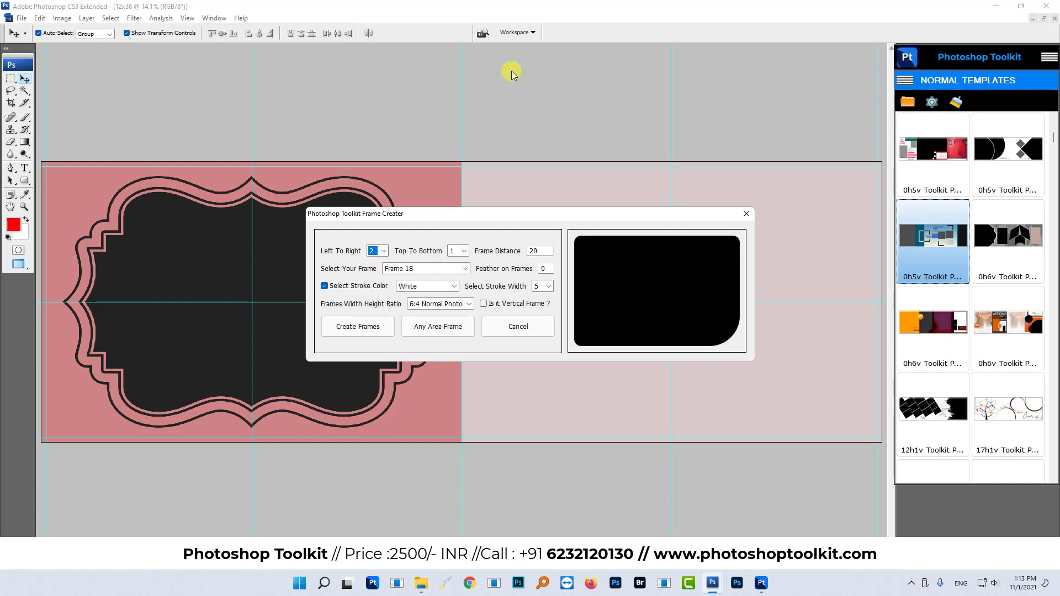
click(464, 251)
click(454, 269)
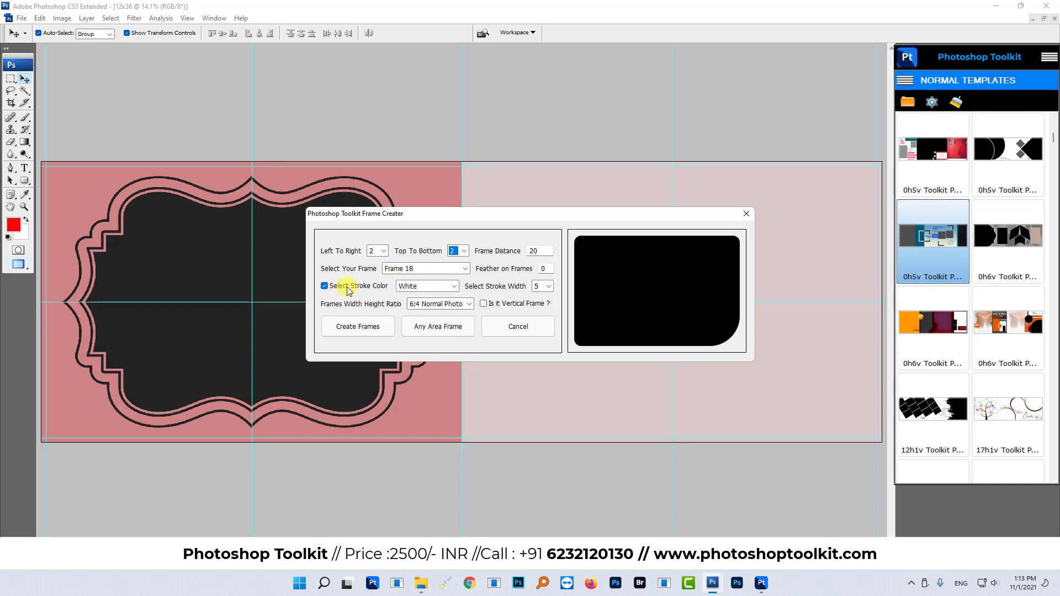
click(360, 327)
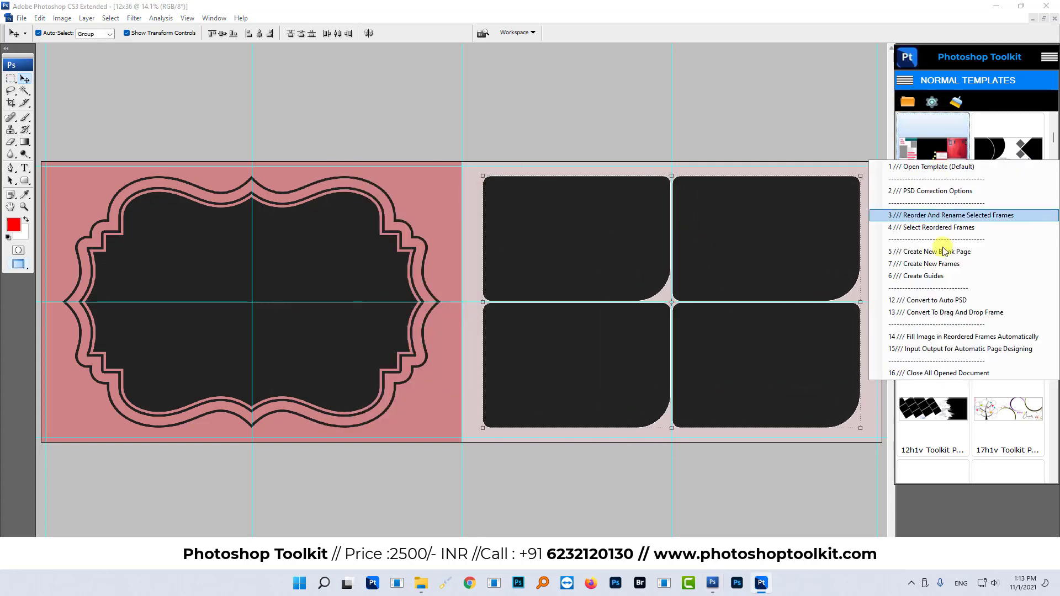
Create a new 12x36 dual-tone page with a dark grey left half and white right half
right_click(933, 161)
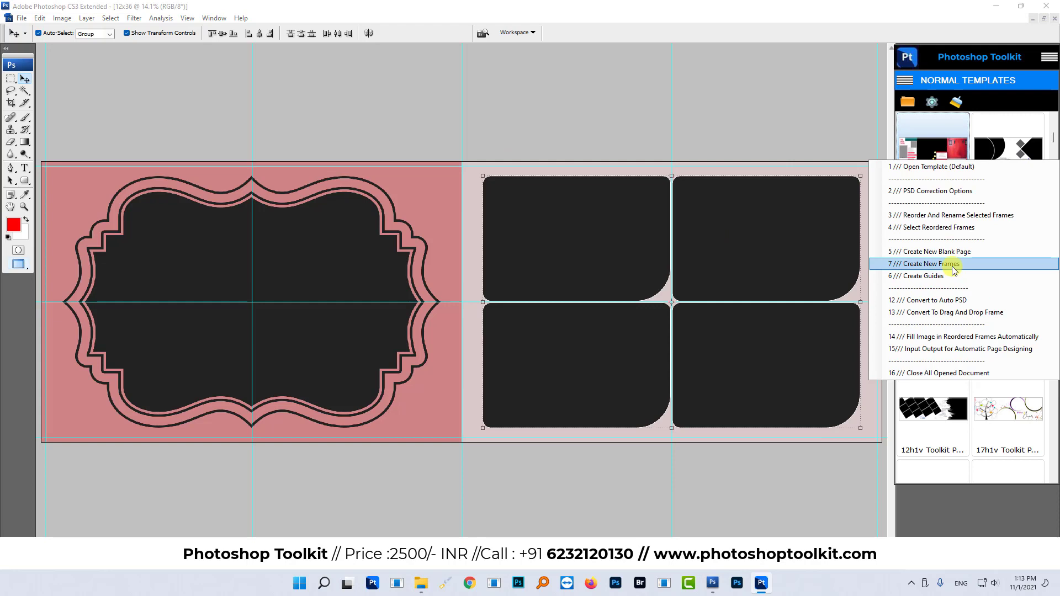
click(953, 253)
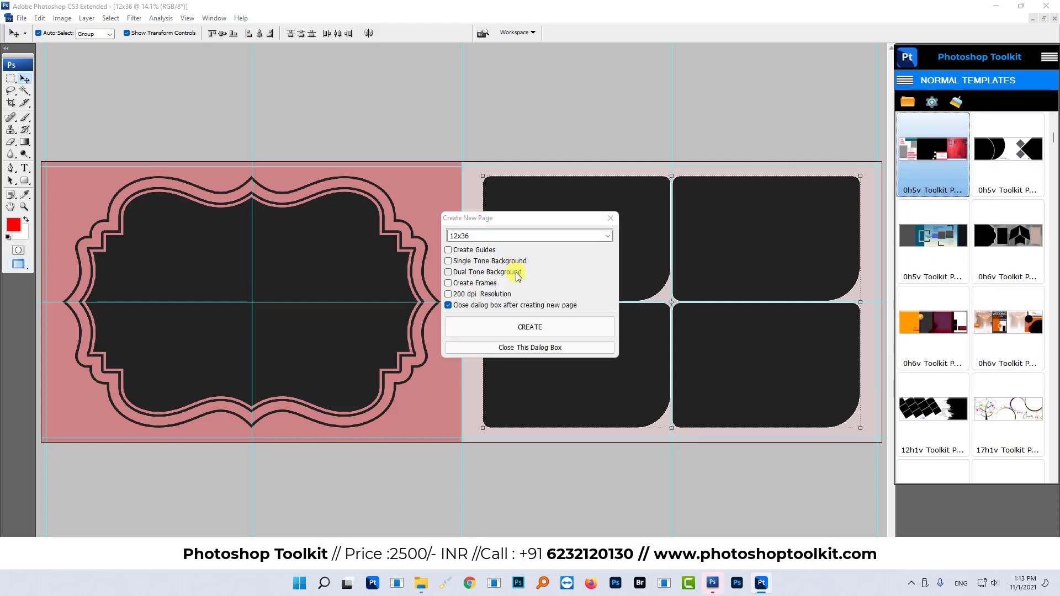
click(530, 326)
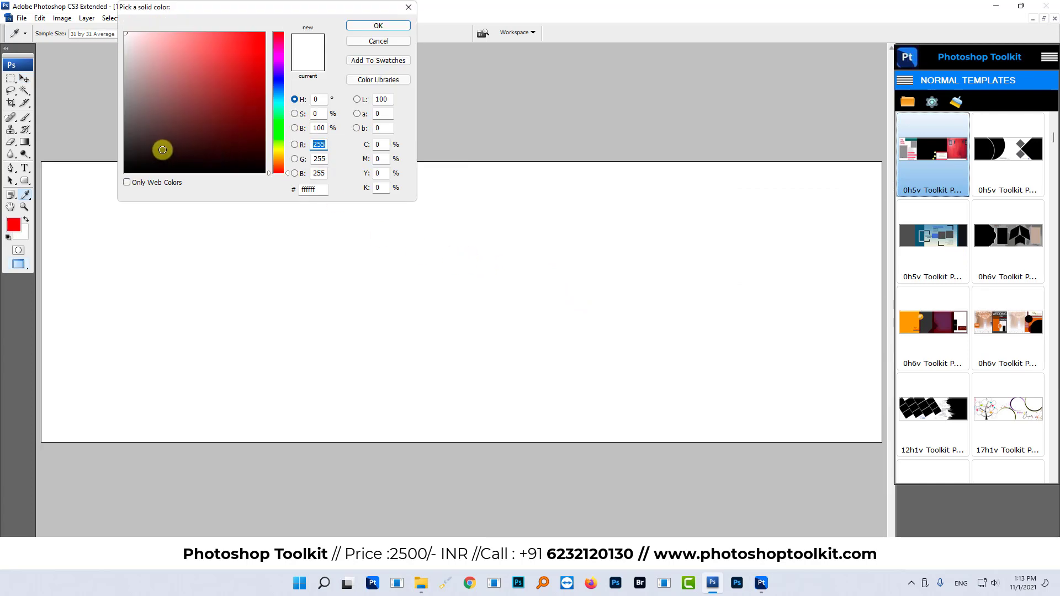
click(135, 115)
click(383, 28)
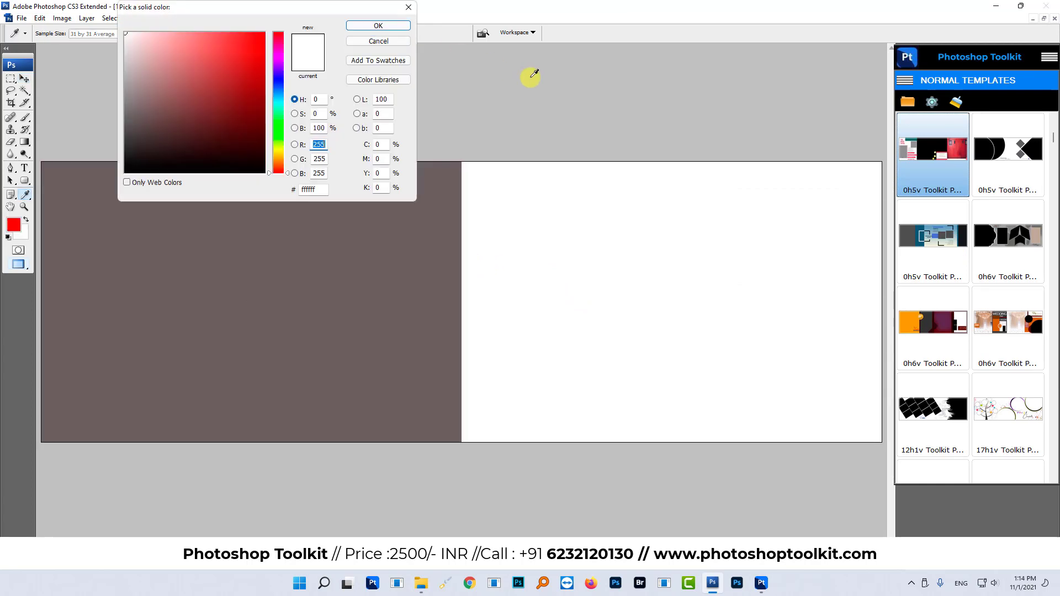
click(375, 29)
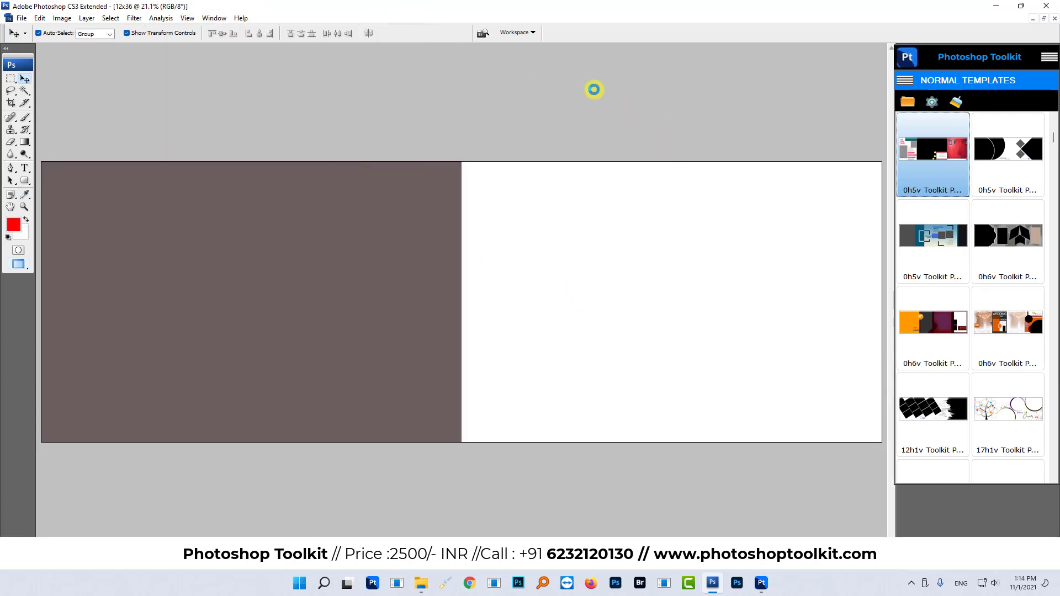
click(953, 216)
Create one large frame on the left half using the default frame settings
right_click(949, 210)
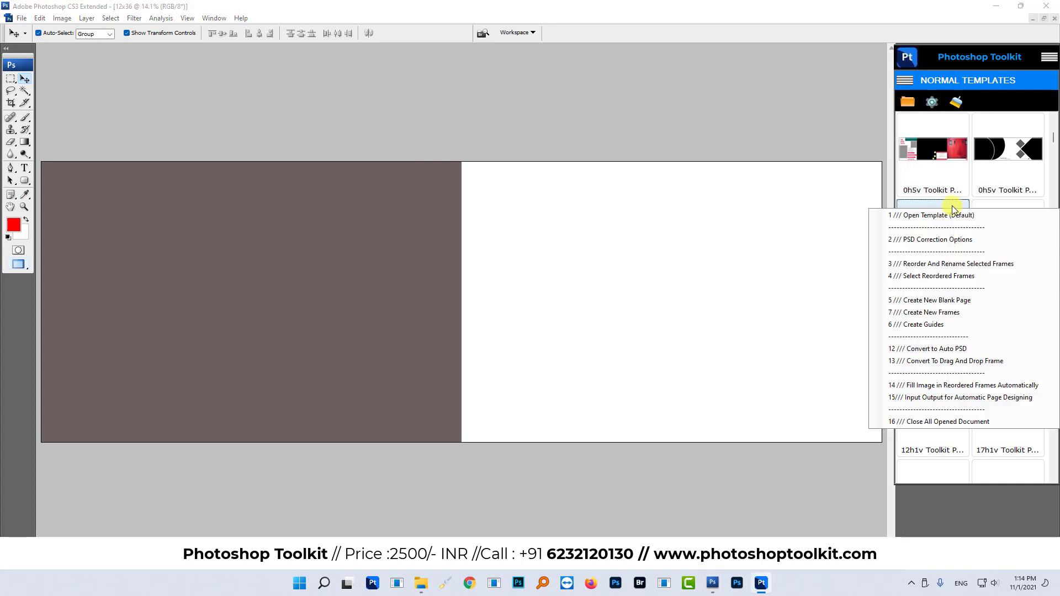
click(956, 312)
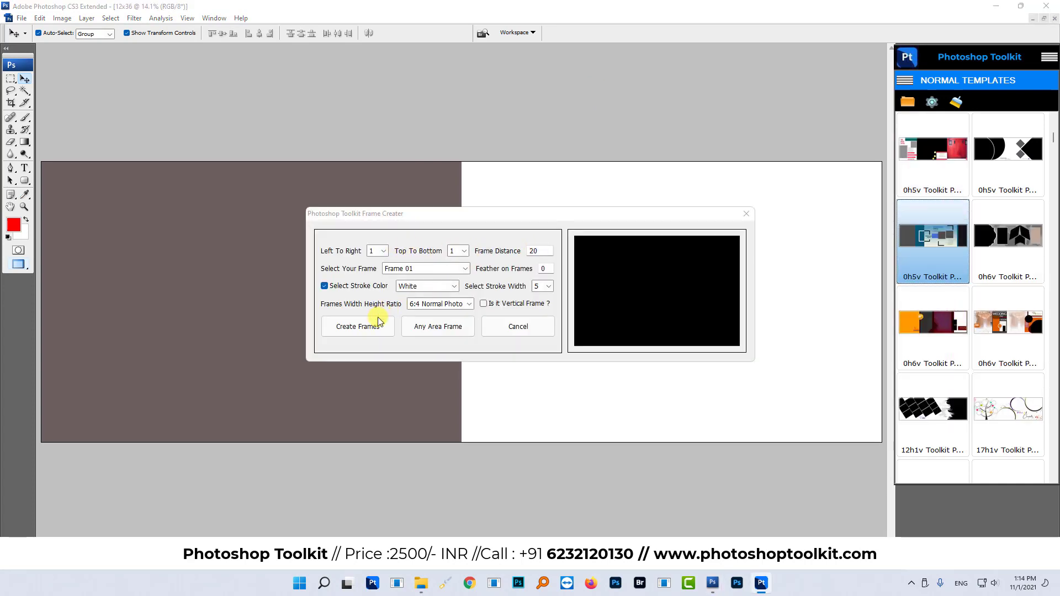
click(379, 323)
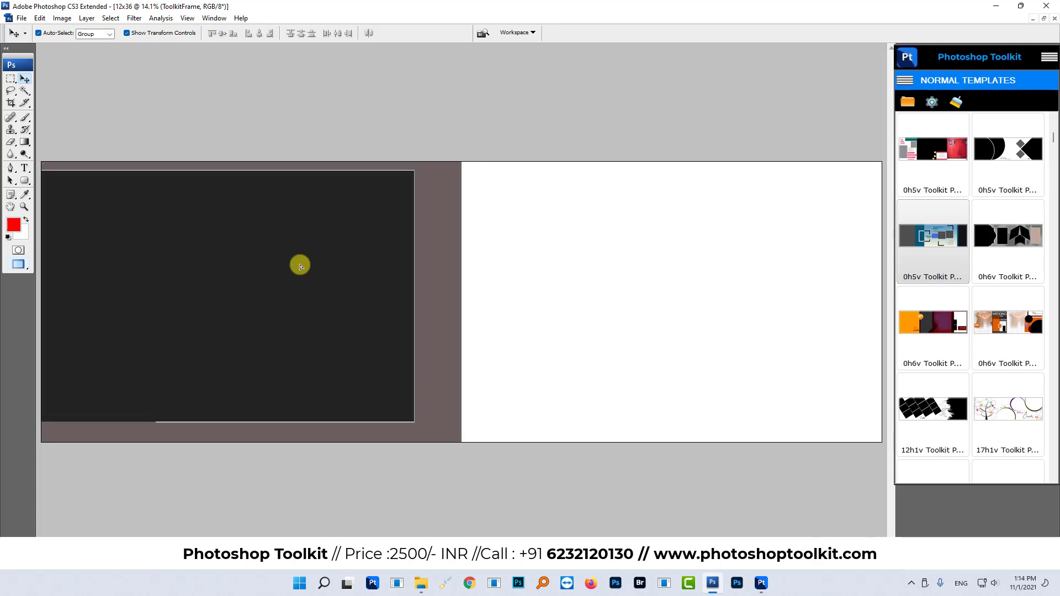
Create a row of three frames across and move them onto the right half
right_click(921, 239)
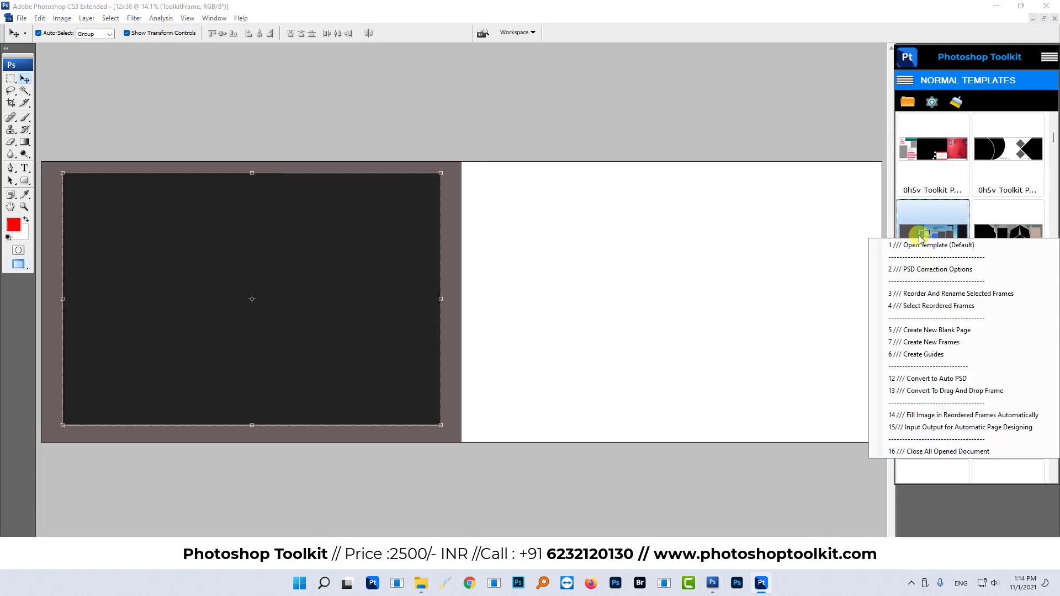
click(930, 343)
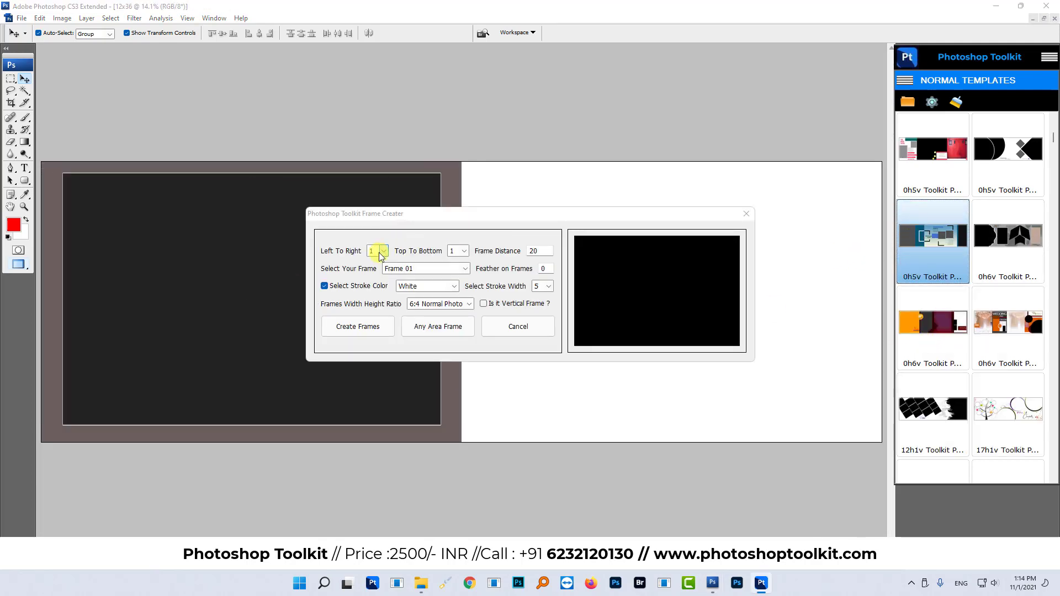
click(389, 254)
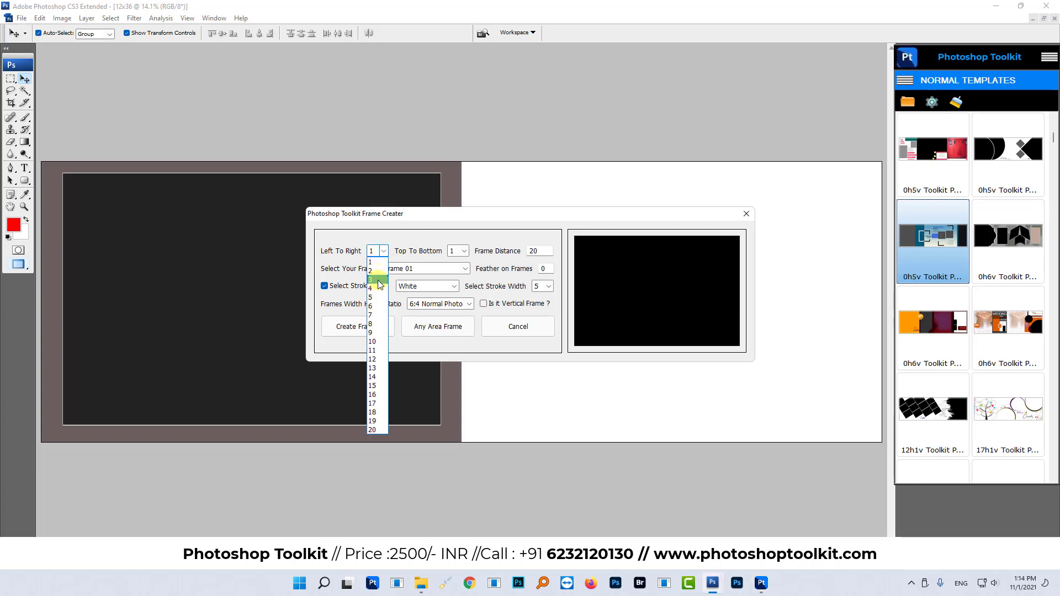
click(376, 276)
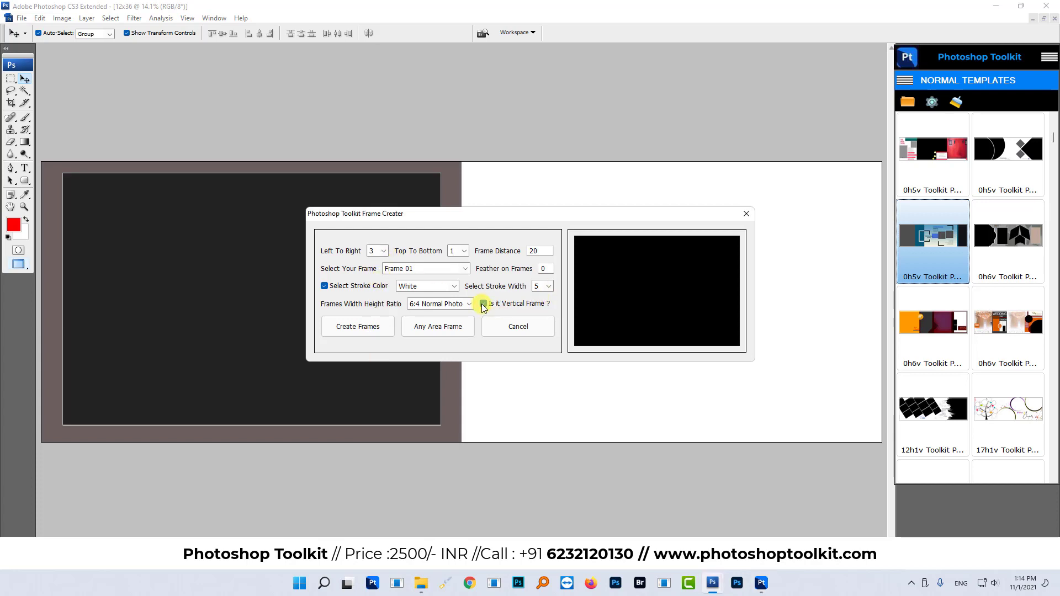
click(367, 327)
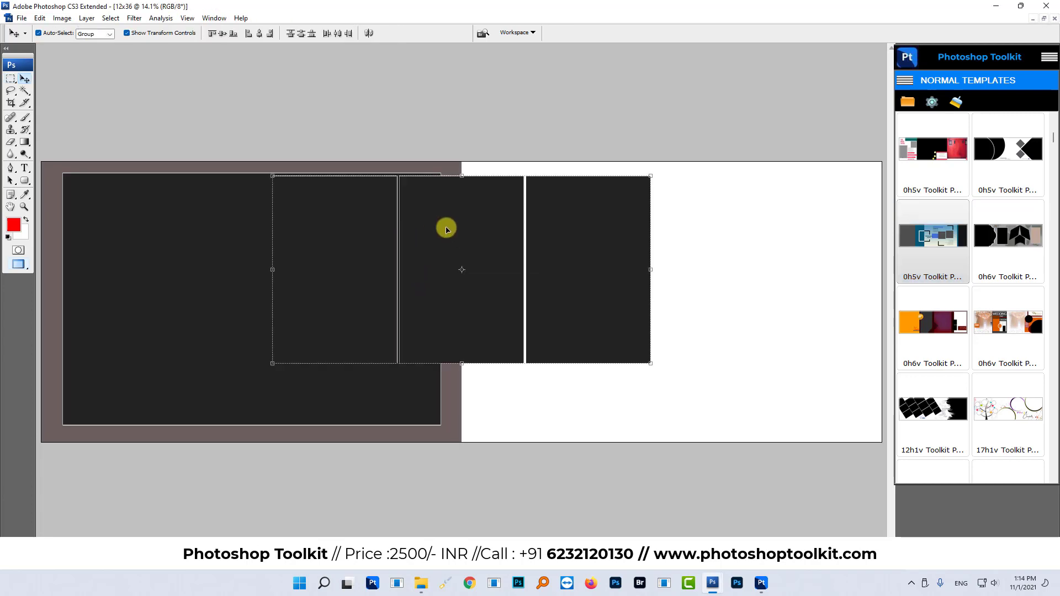
drag(445, 227, 655, 264)
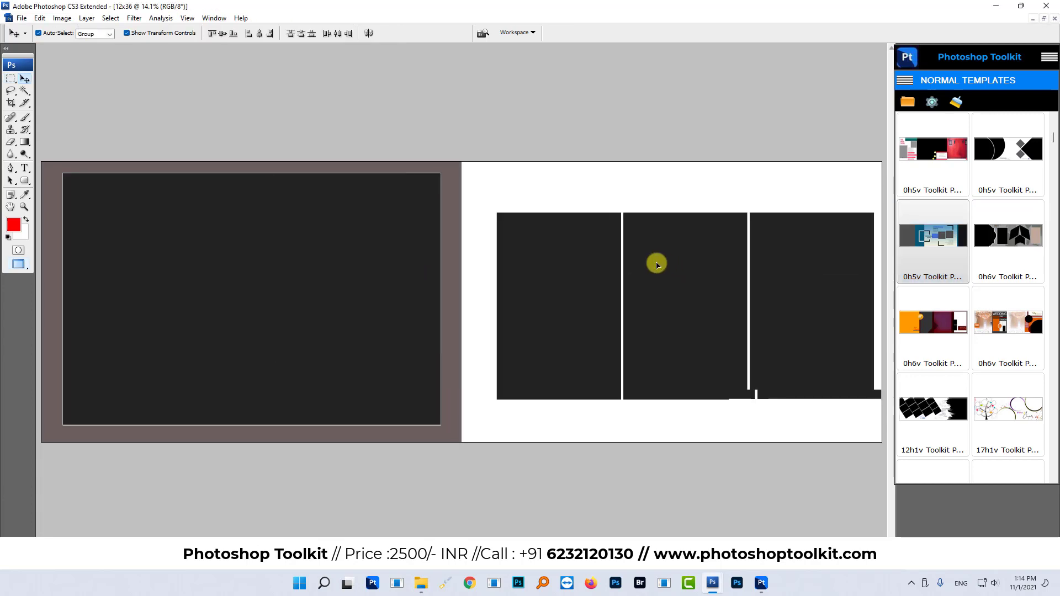
right_click(921, 259)
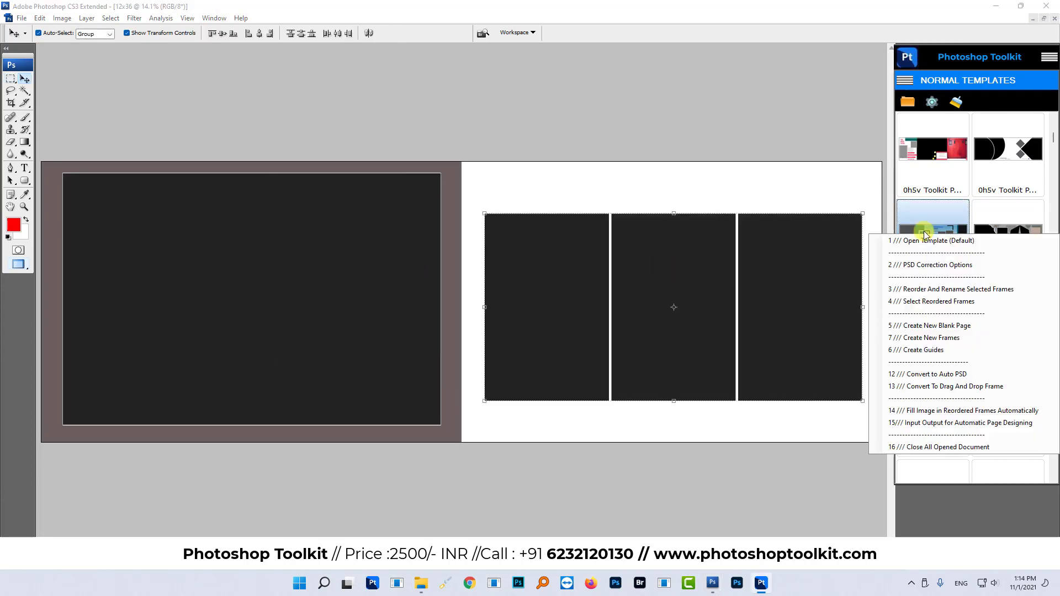
Create a new 12x36 blank spread, white on the left half and blue on the right
click(934, 327)
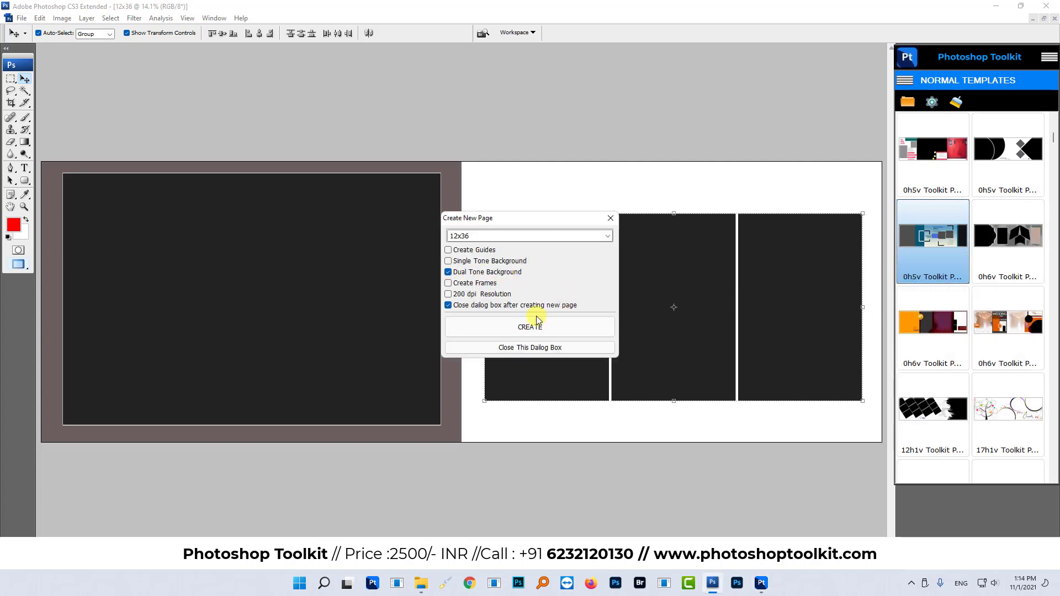
click(537, 323)
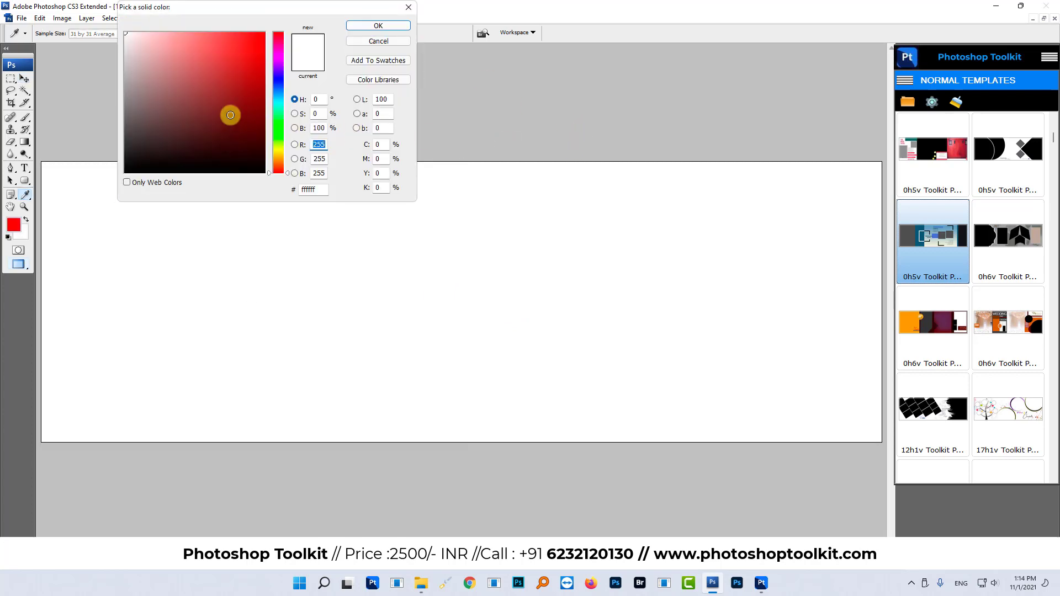
mouse_move(279, 105)
mouse_down()
mouse_move(279, 94)
mouse_move(219, 62)
mouse_up()
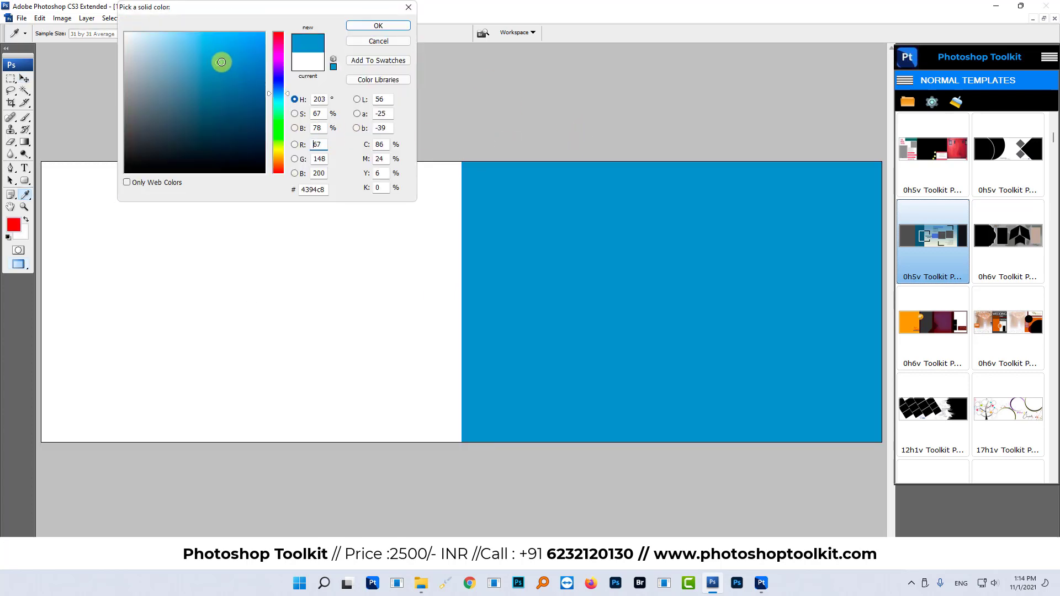
click(366, 29)
right_click(933, 231)
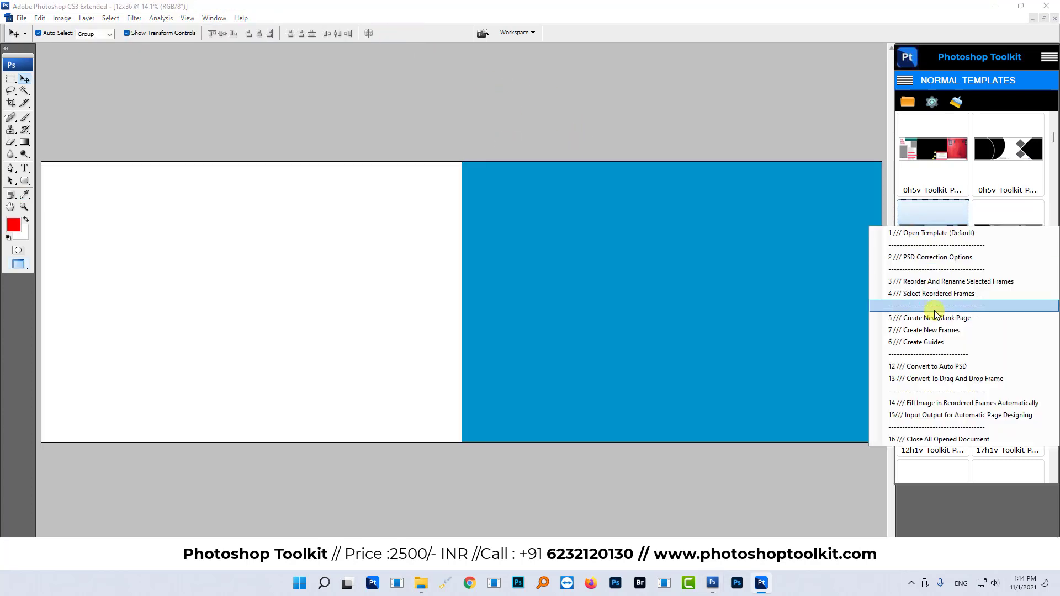
Choose Frame 39, the outlined rounded shape, in the frame creator
click(937, 329)
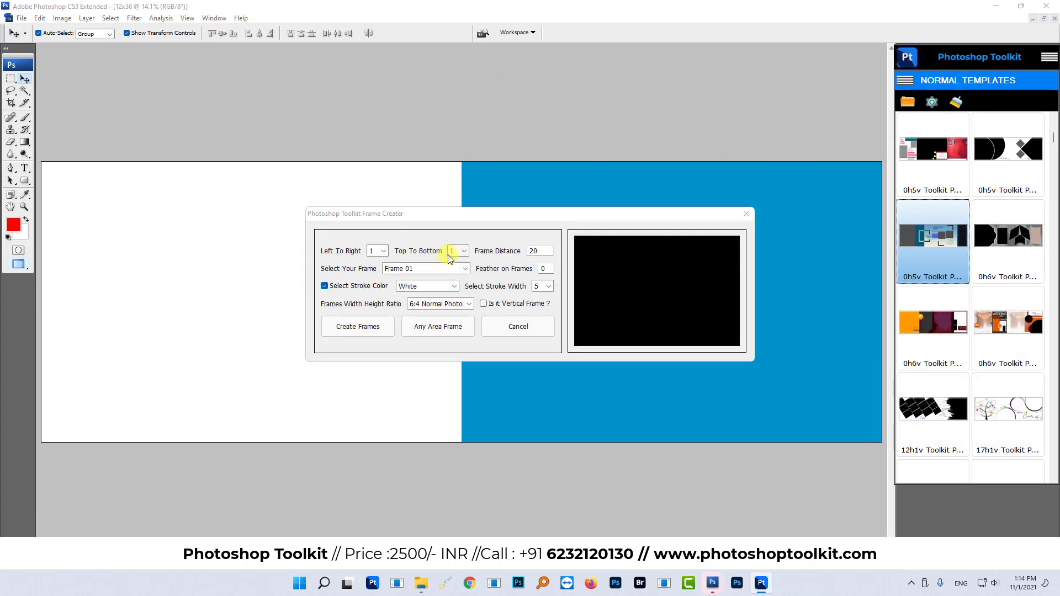
click(442, 268)
click(435, 395)
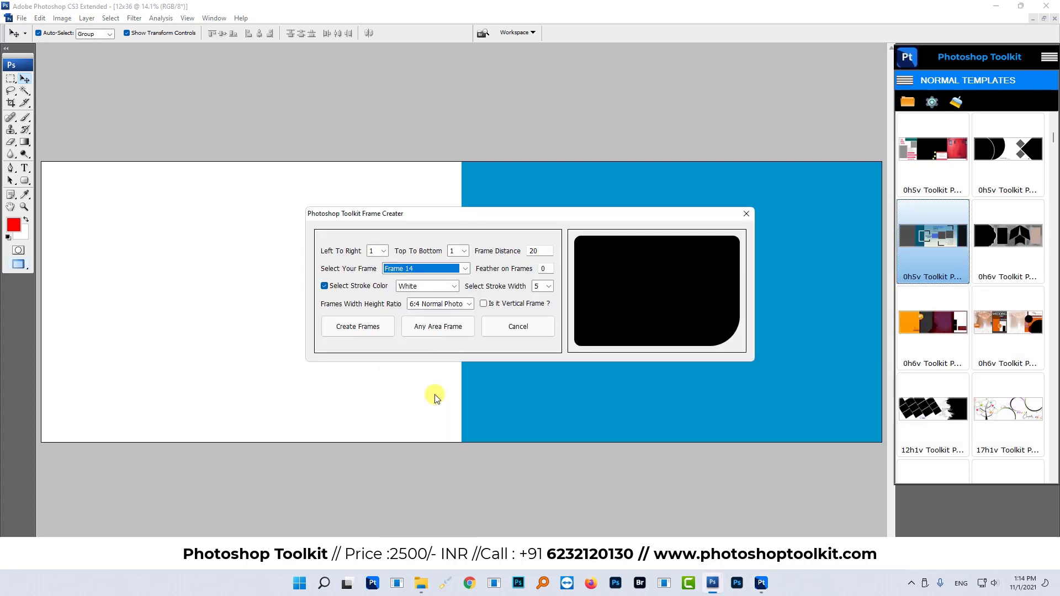
click(436, 268)
click(417, 369)
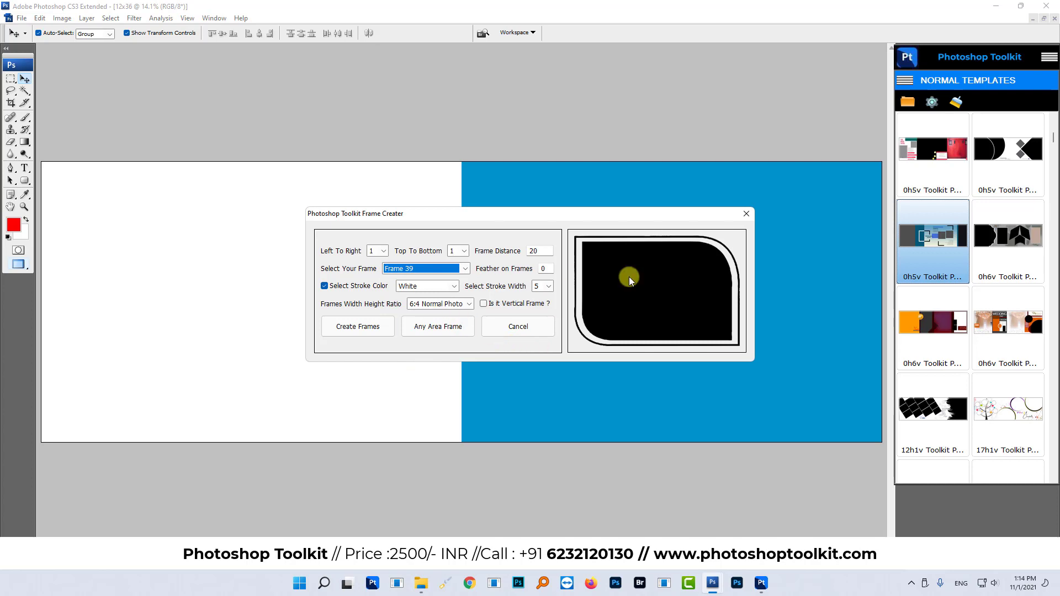
Set one frame across and two down, then create the two stacked frames
click(380, 251)
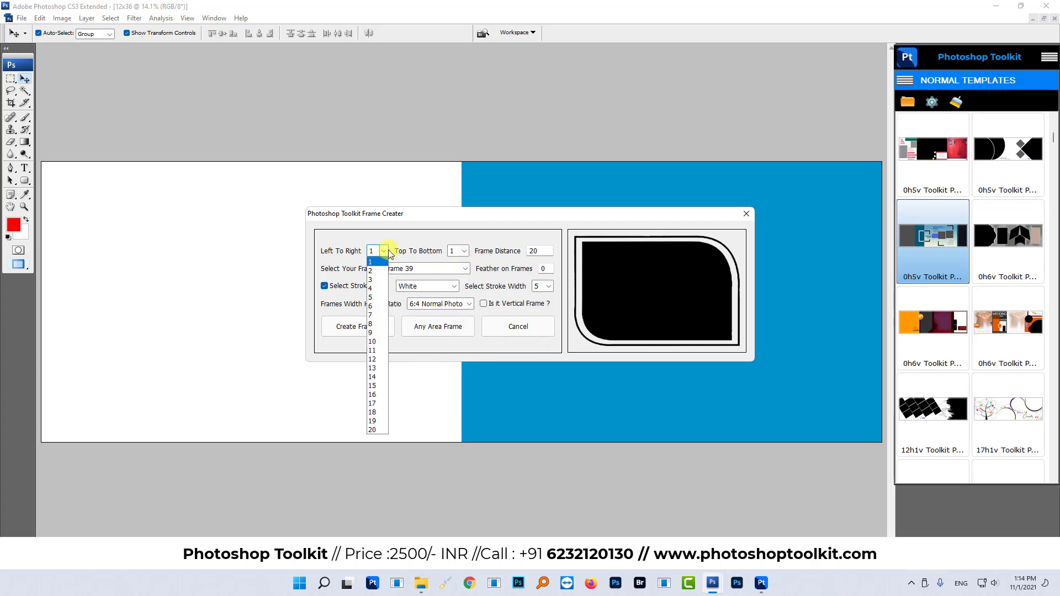
click(375, 269)
click(461, 251)
click(458, 269)
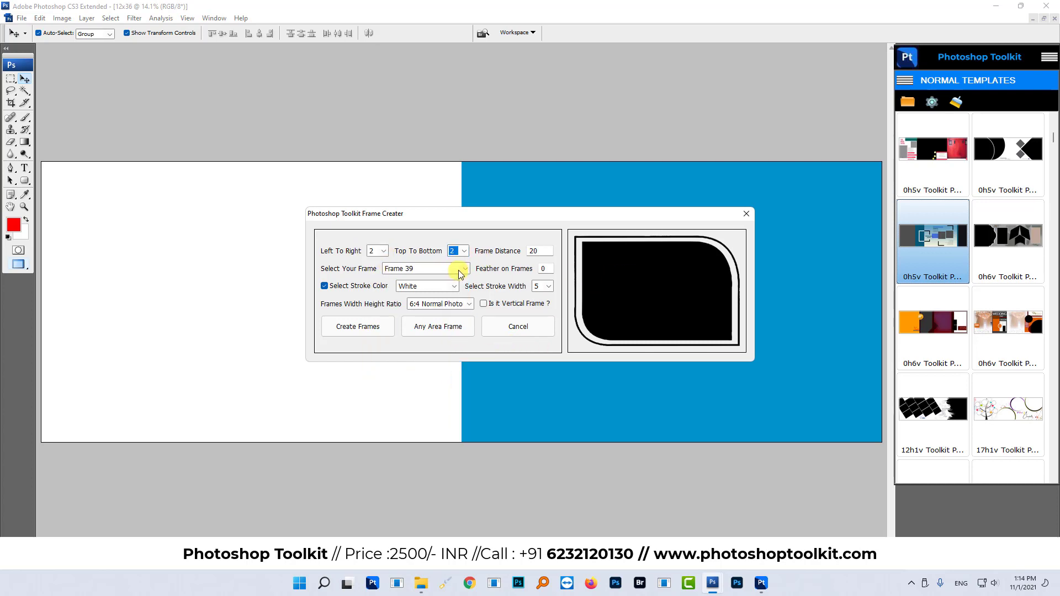
click(466, 252)
click(458, 262)
click(380, 252)
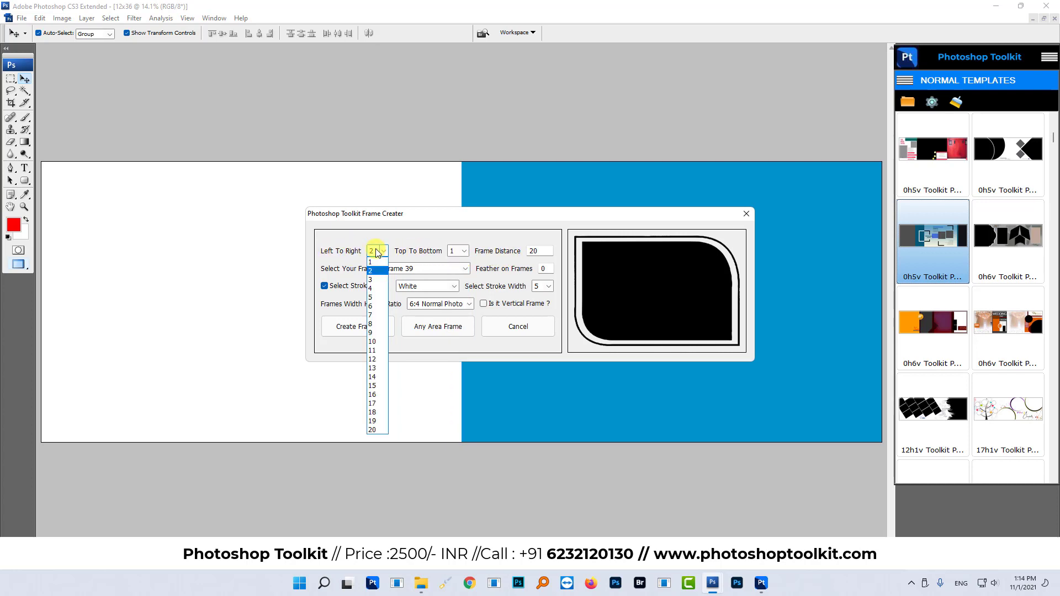
click(379, 251)
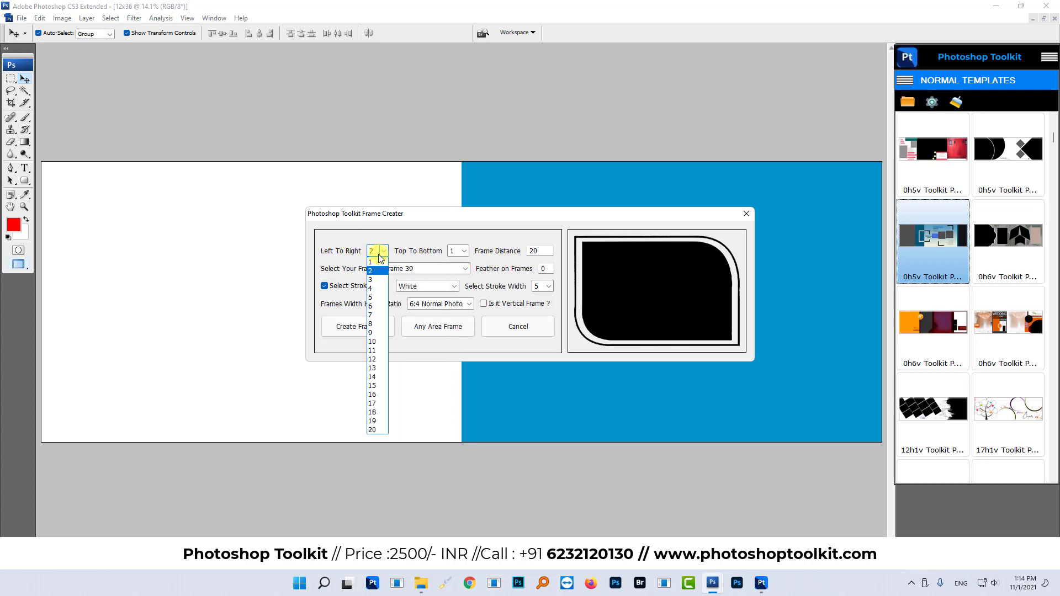
click(461, 252)
click(459, 270)
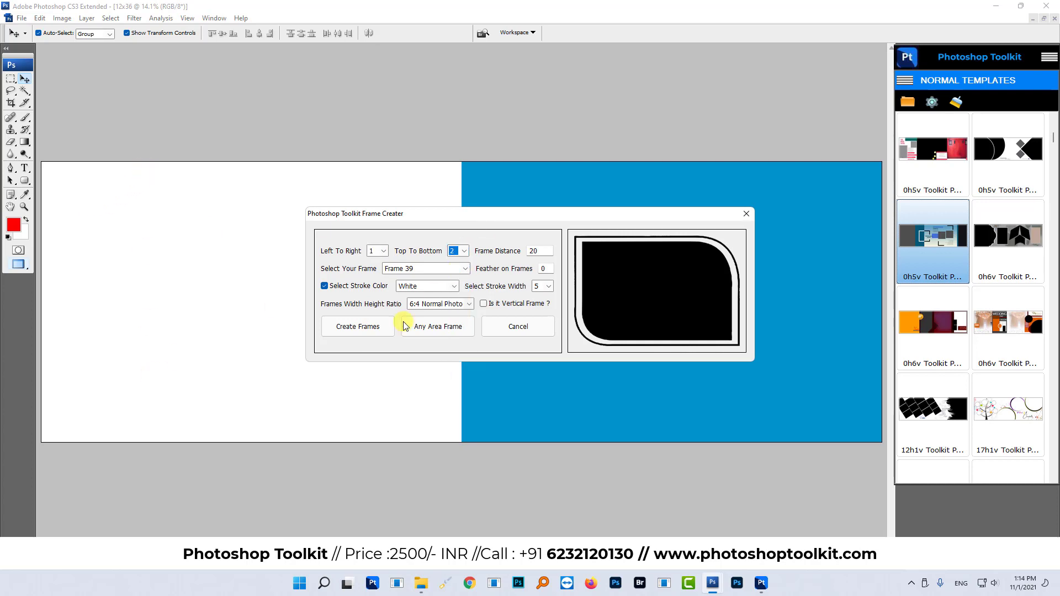
click(368, 327)
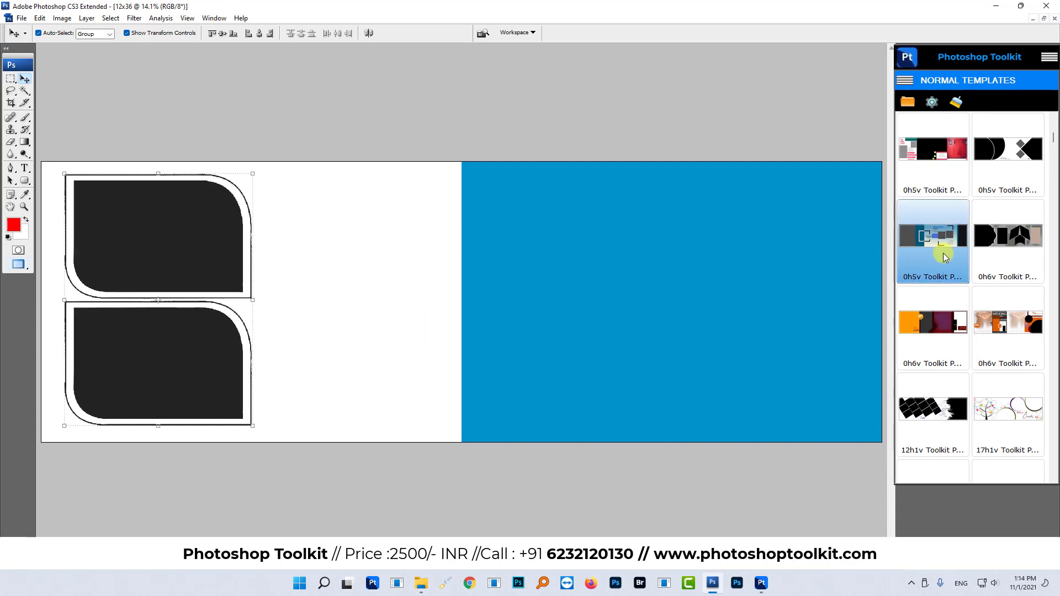
Create a single tall frame with Is it Vertical Frame checked
right_click(933, 239)
click(933, 340)
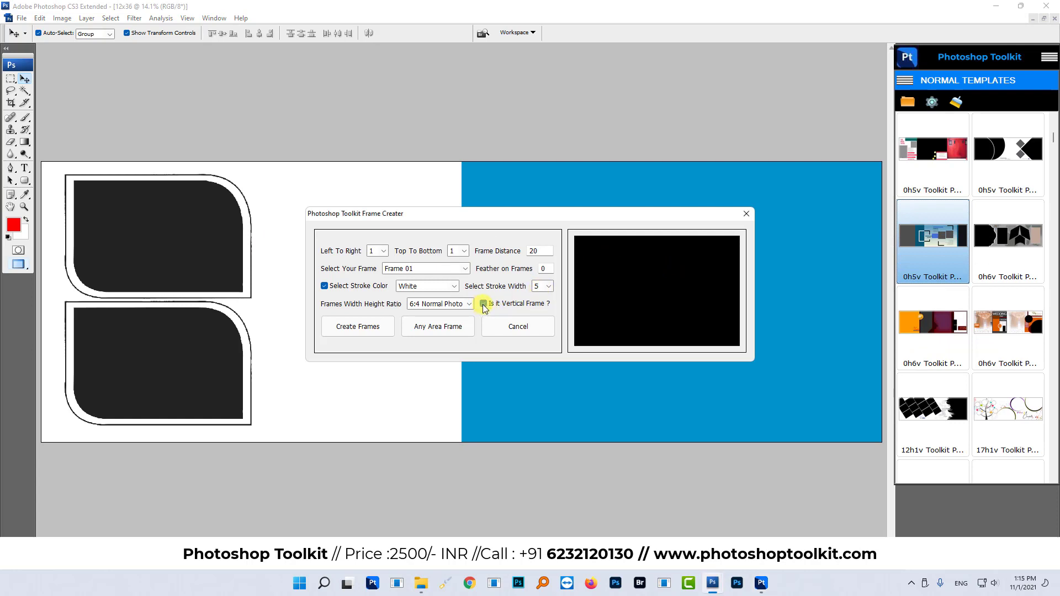
click(483, 303)
click(354, 328)
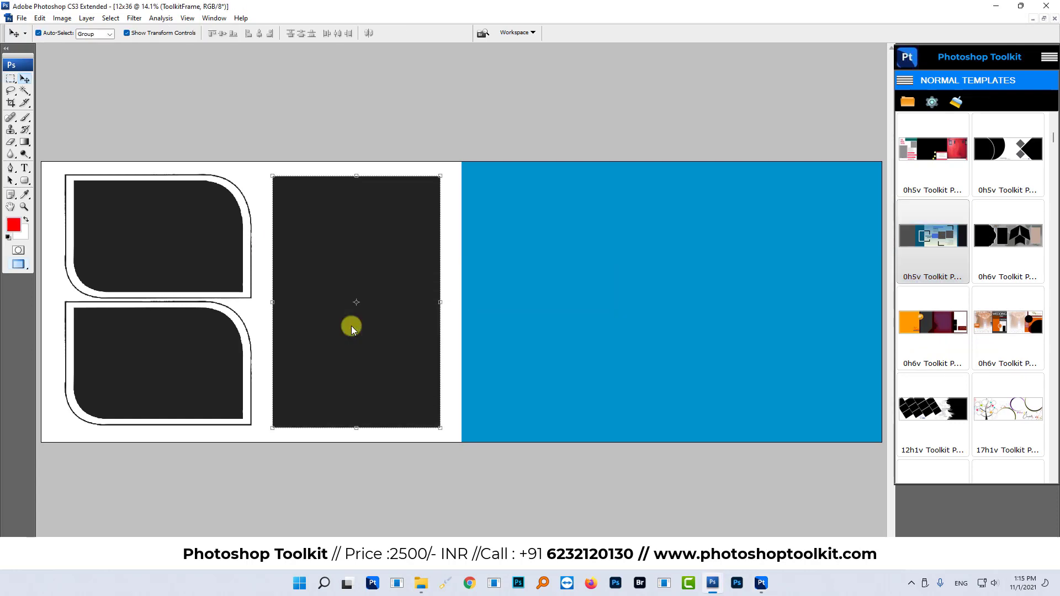
Create three stacked Frame 09 rounded frames (1x3) and move them onto the blue half
right_click(929, 233)
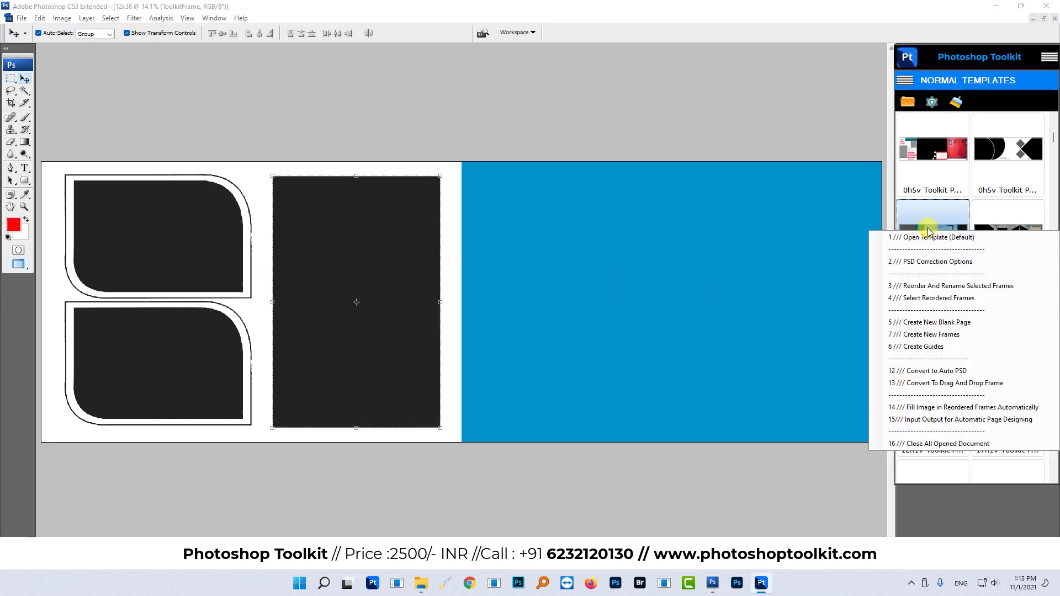
click(937, 339)
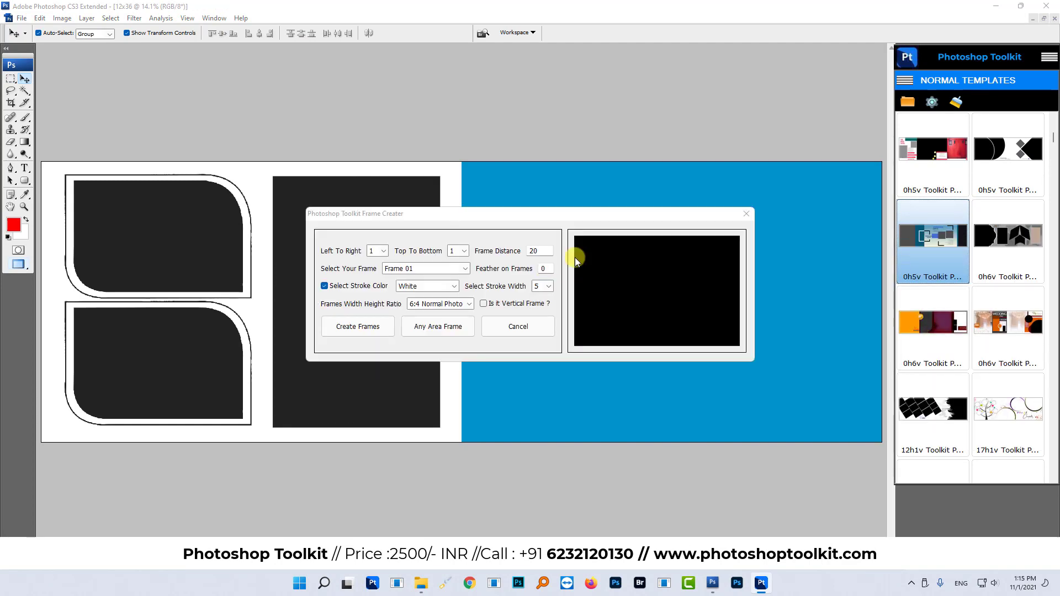
click(385, 251)
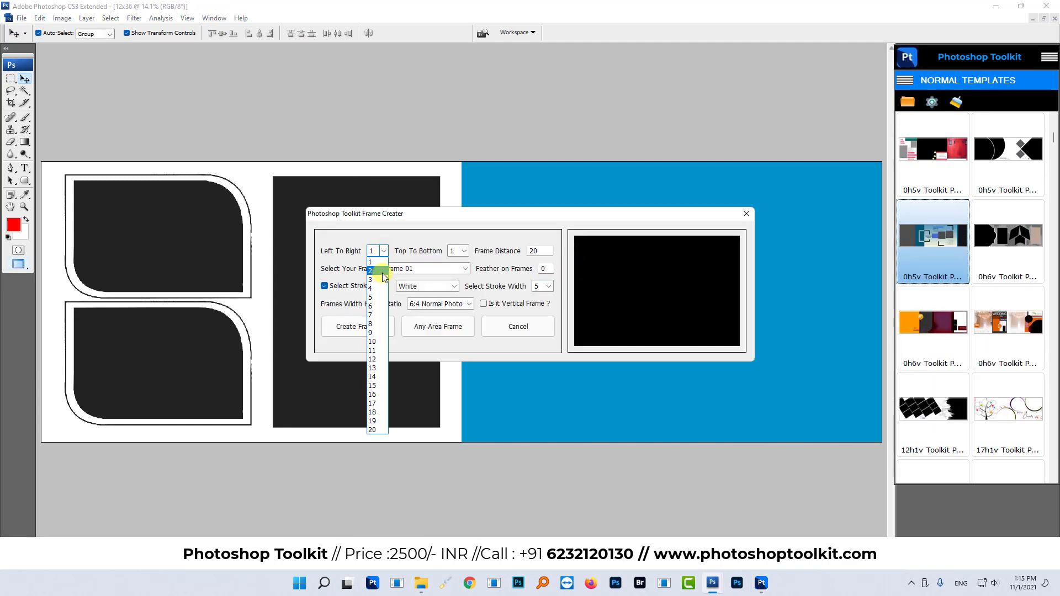
click(465, 253)
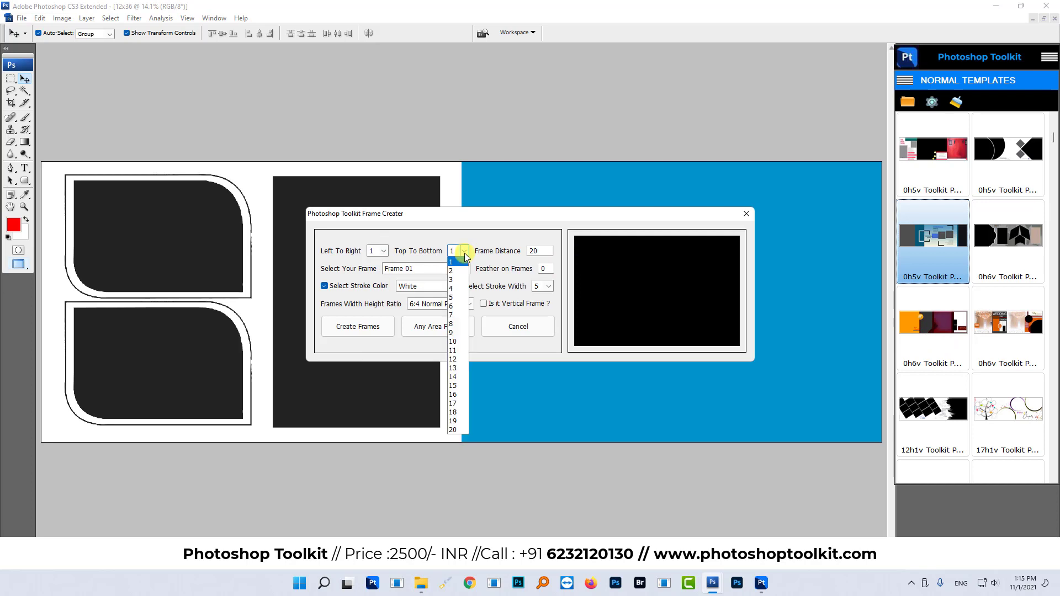
click(464, 279)
click(440, 354)
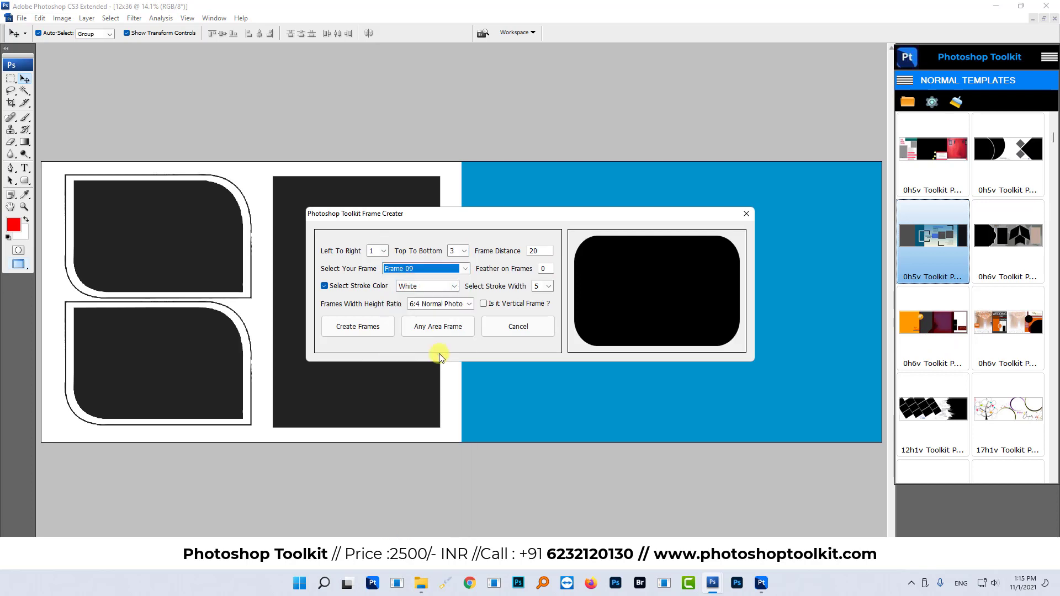
click(362, 326)
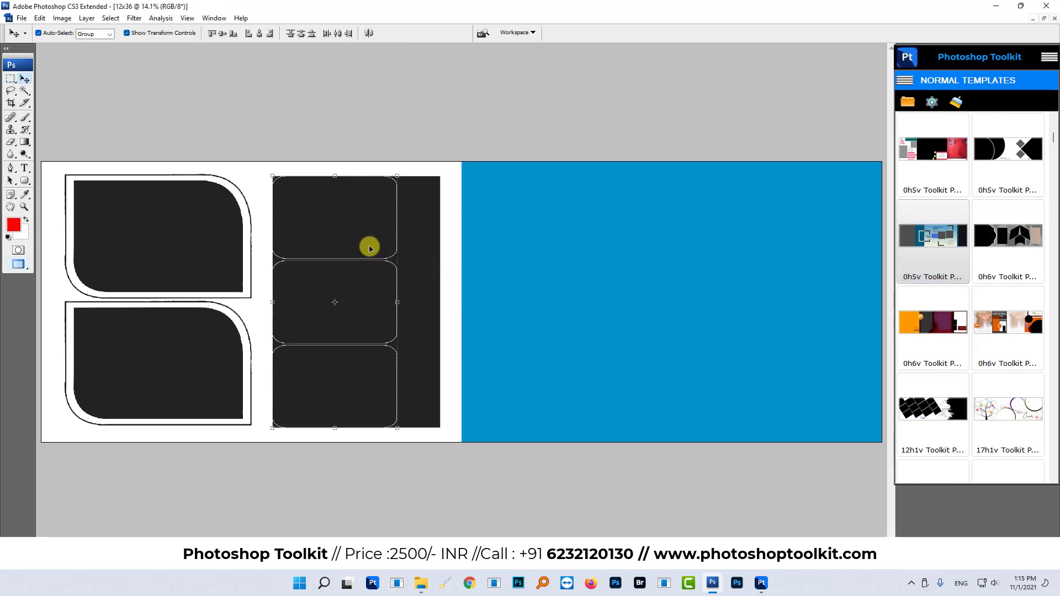
drag(413, 229, 556, 222)
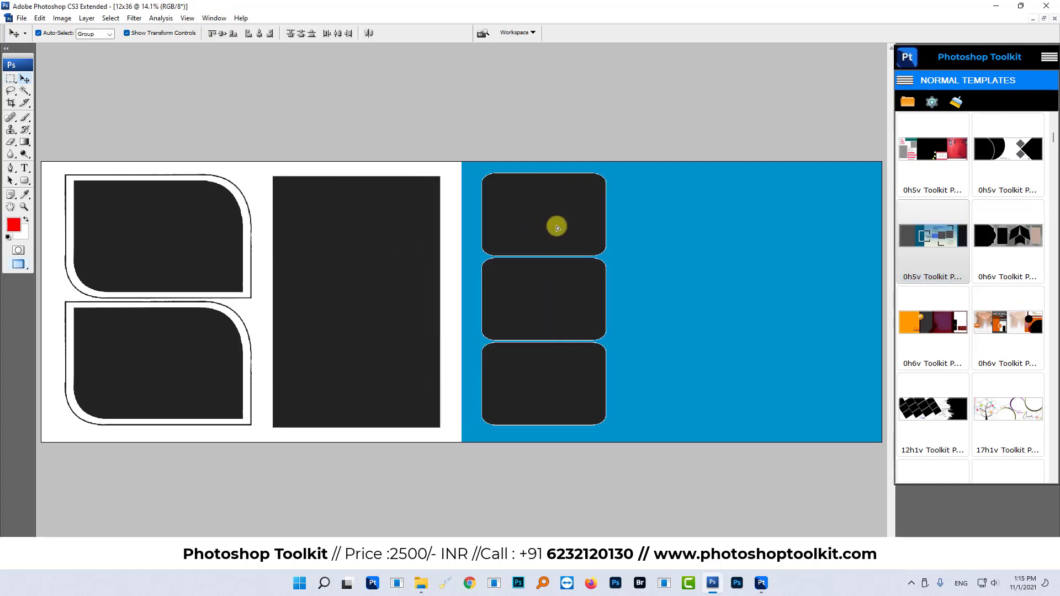
right_click(926, 233)
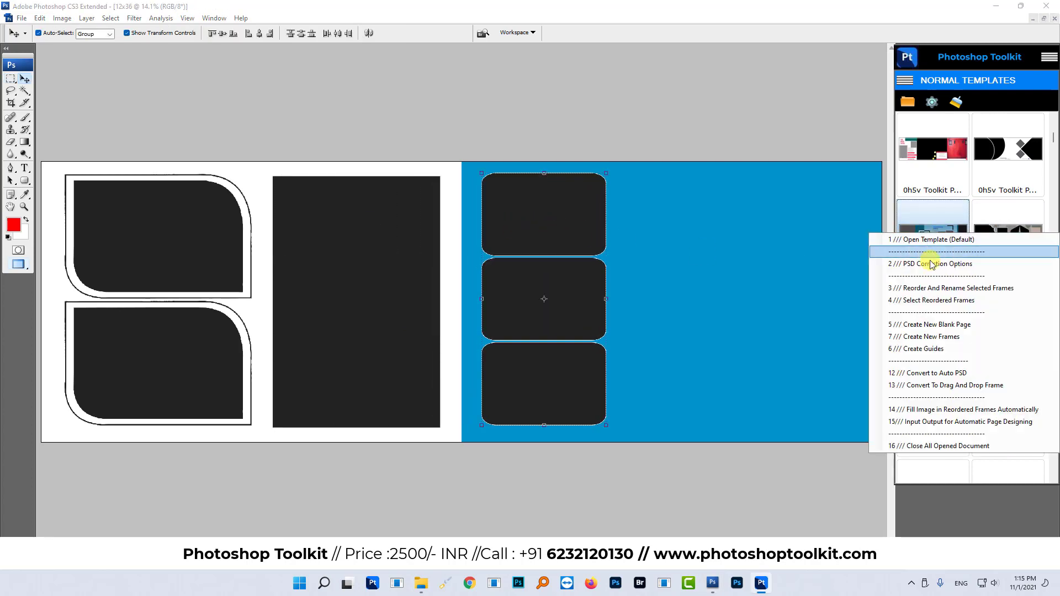
click(929, 338)
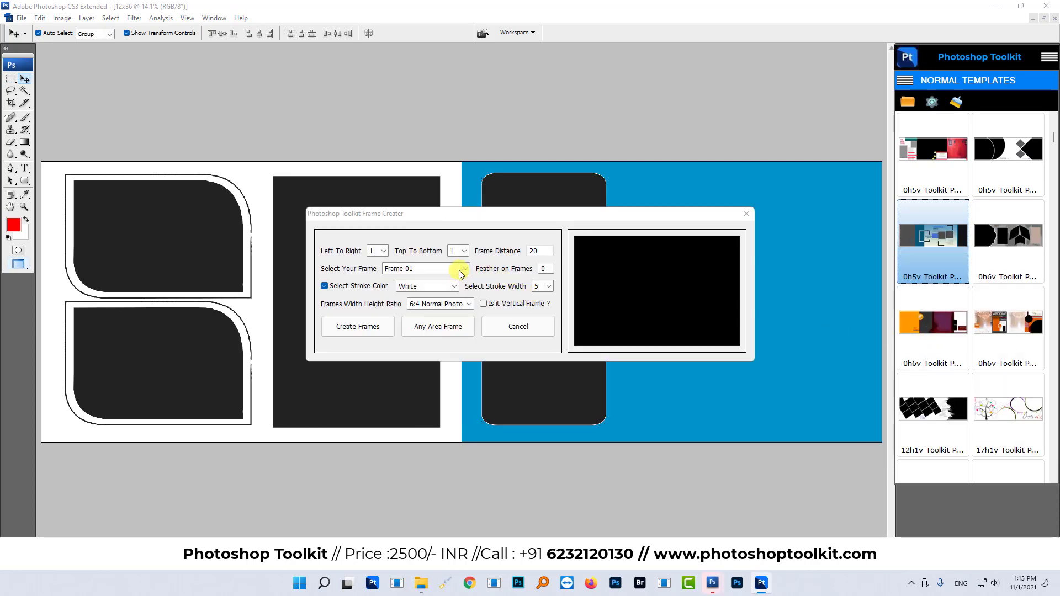
click(461, 270)
click(430, 365)
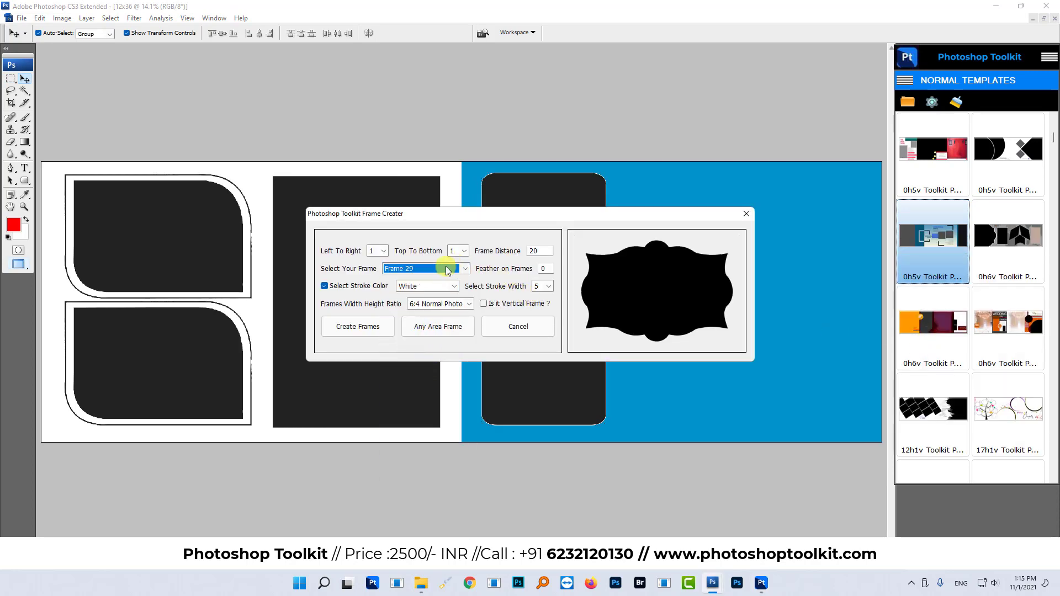
click(447, 270)
click(406, 403)
click(428, 271)
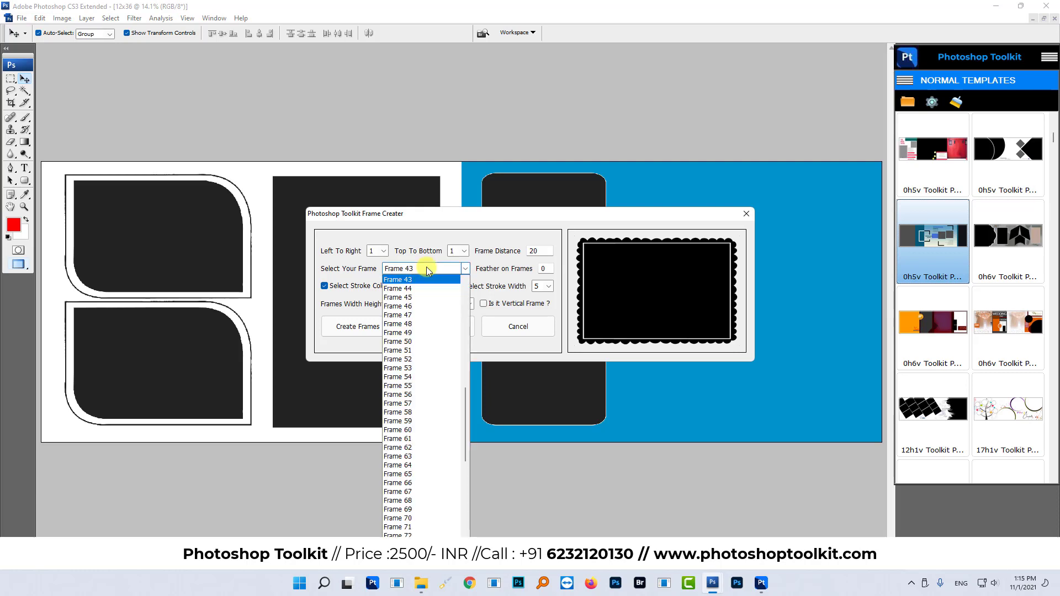
click(417, 421)
click(367, 327)
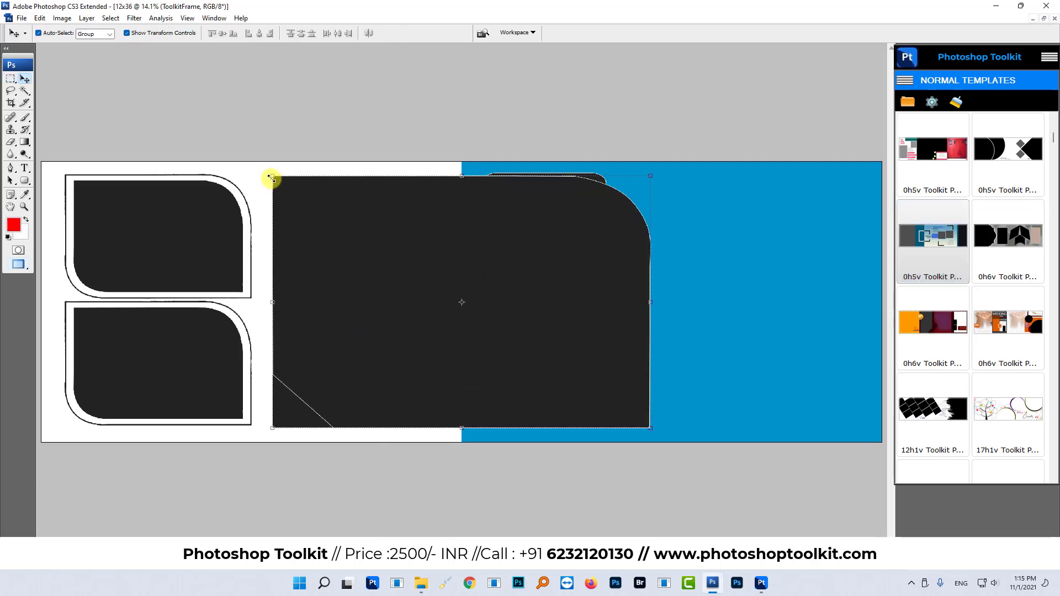
drag(272, 176, 413, 270)
drag(552, 335, 770, 287)
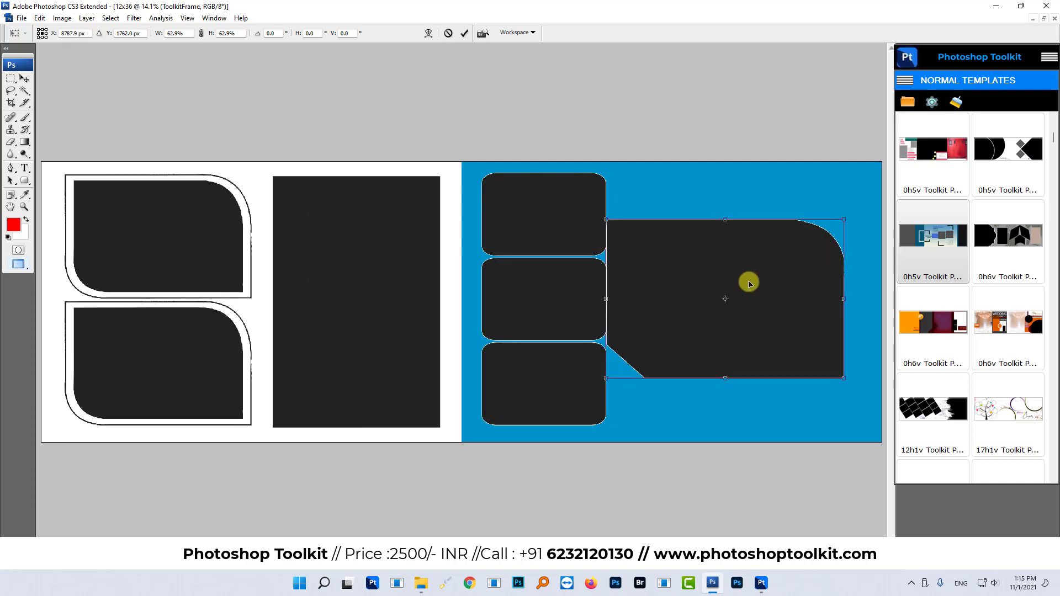
key(Return)
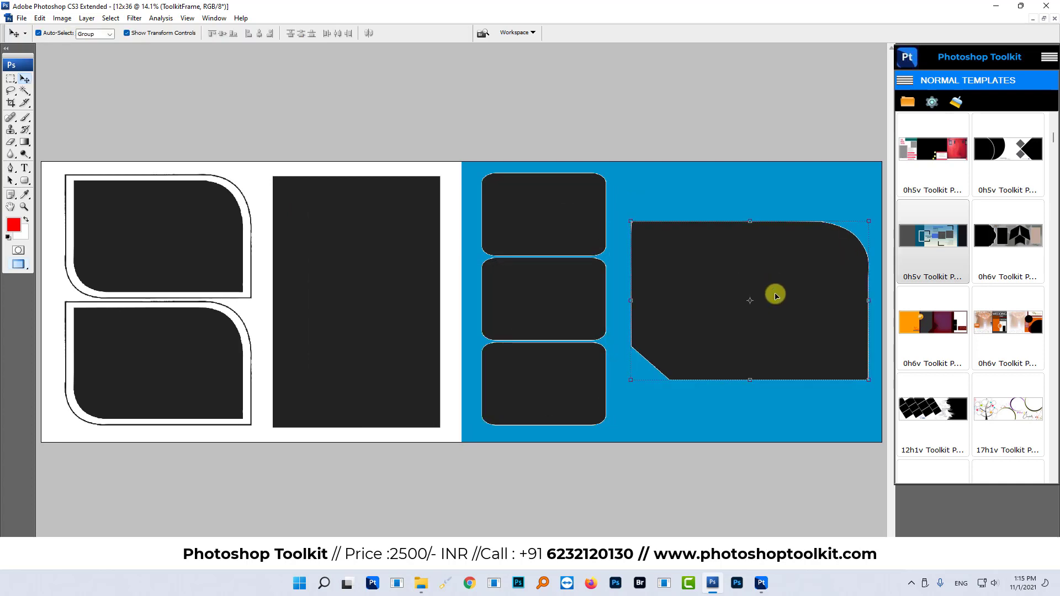
key(Delete)
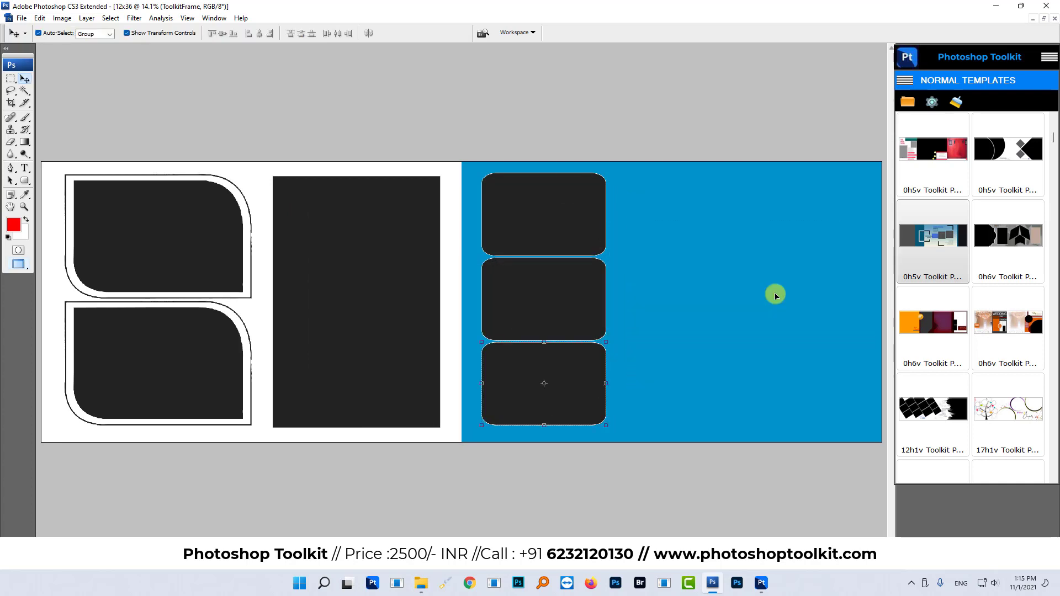
Place the first frame from the PNG Frames collection on the blue page's right side
click(904, 80)
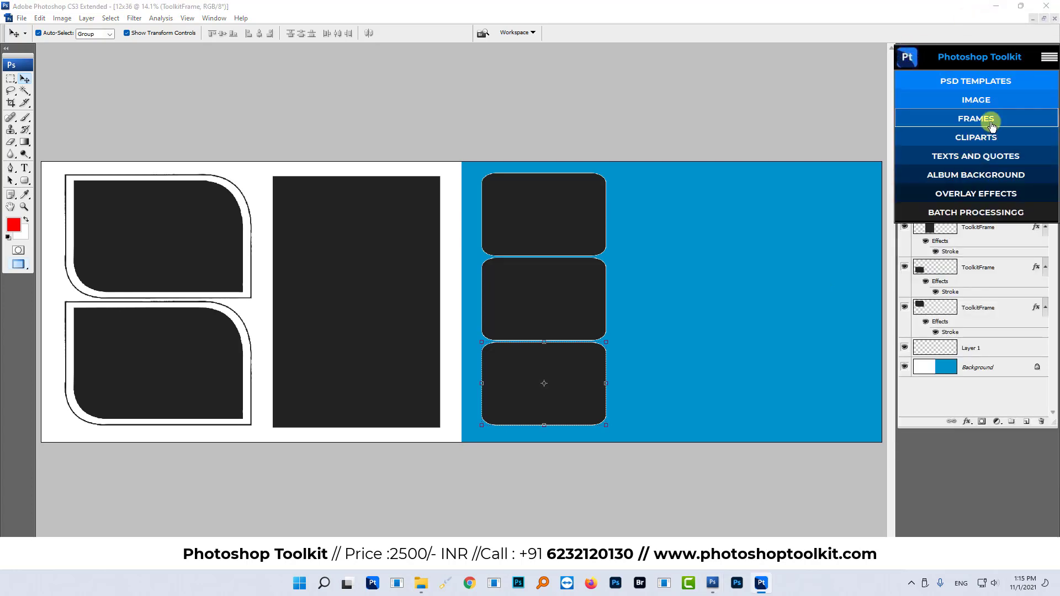
click(991, 120)
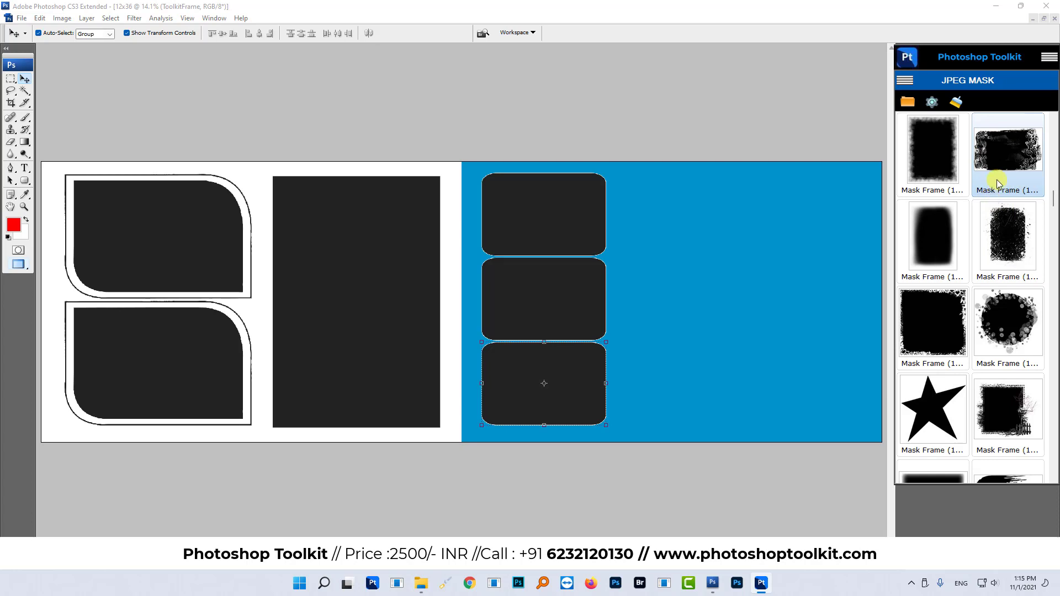
click(905, 81)
click(921, 101)
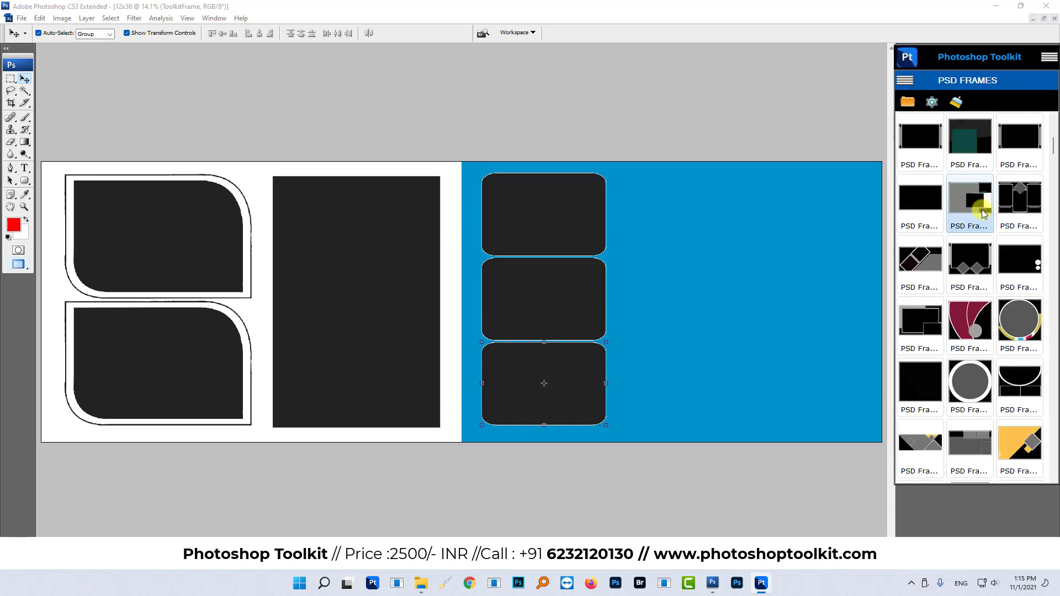
scroll(972, 221, down, 5)
click(905, 80)
click(914, 116)
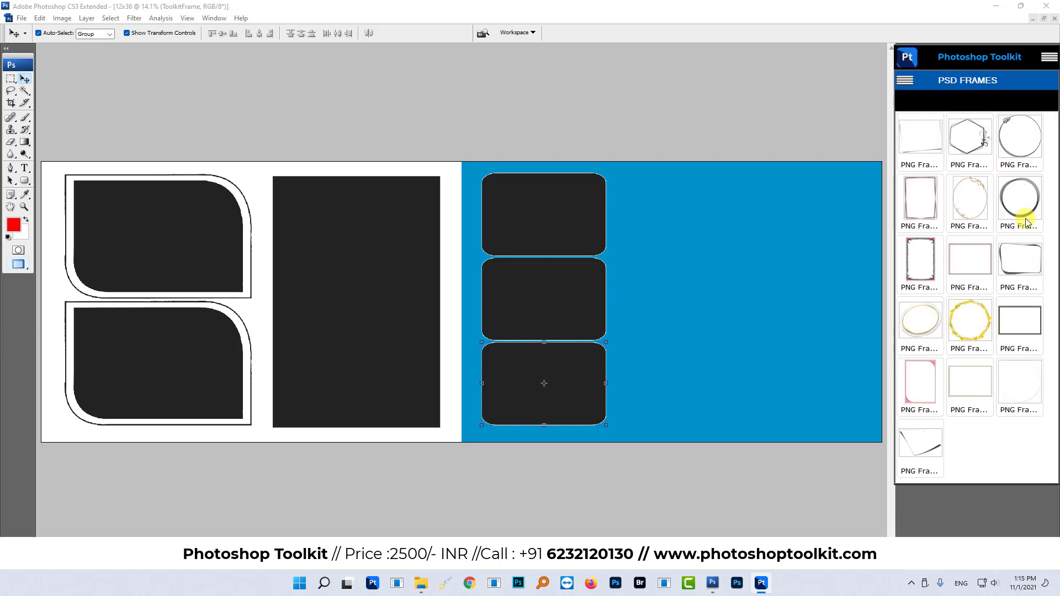
click(928, 141)
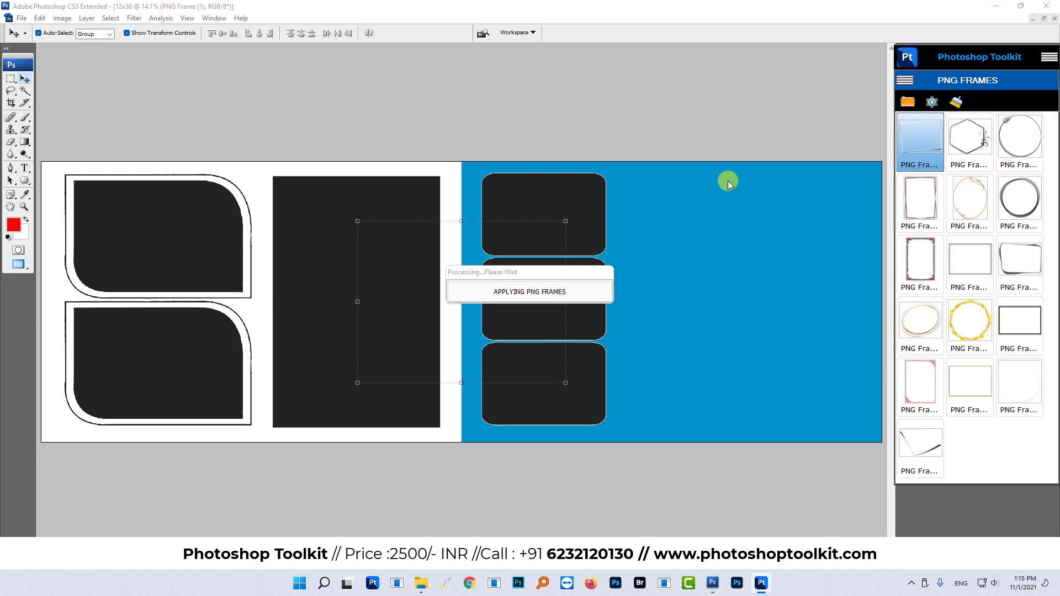
mouse_move(513, 257)
mouse_down()
mouse_move(710, 277)
mouse_move(745, 267)
mouse_move(786, 284)
mouse_up()
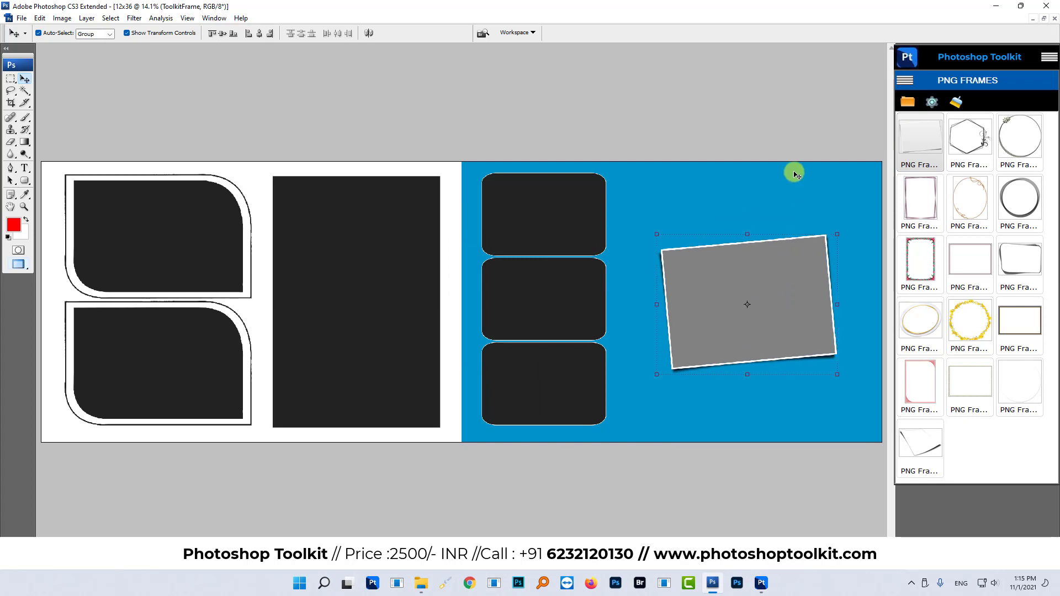
click(910, 57)
Fill the tall vertical frame with IMG_0002 and the tilted frame with IMG_0007
click(975, 97)
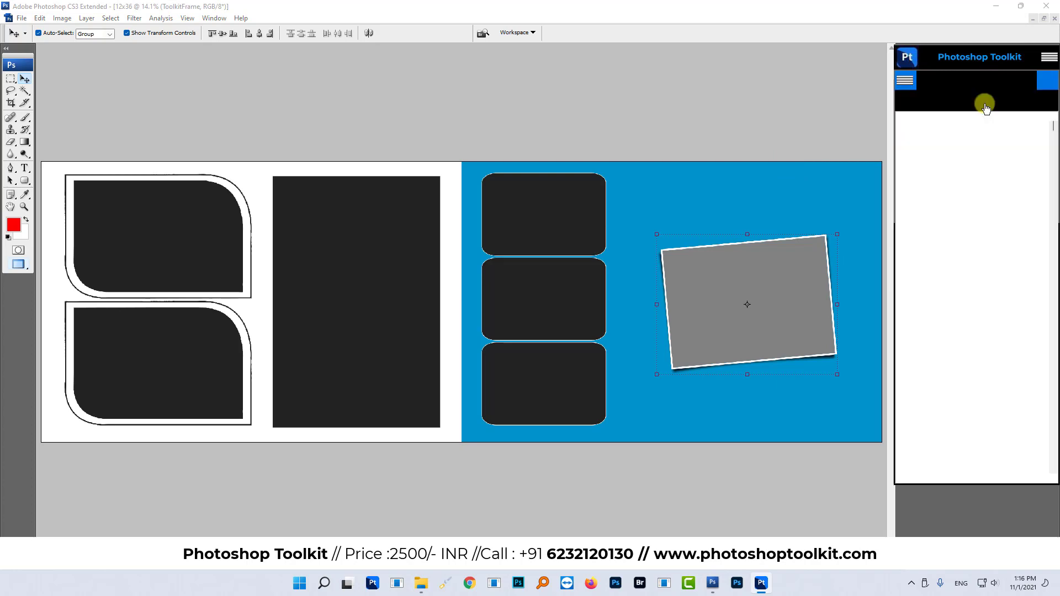
click(390, 207)
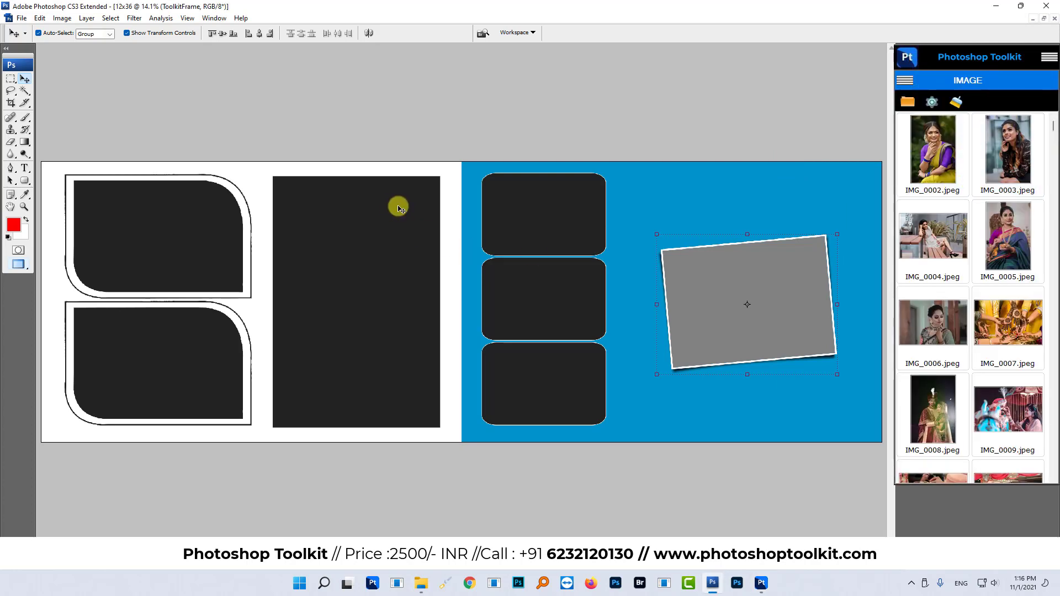
click(931, 154)
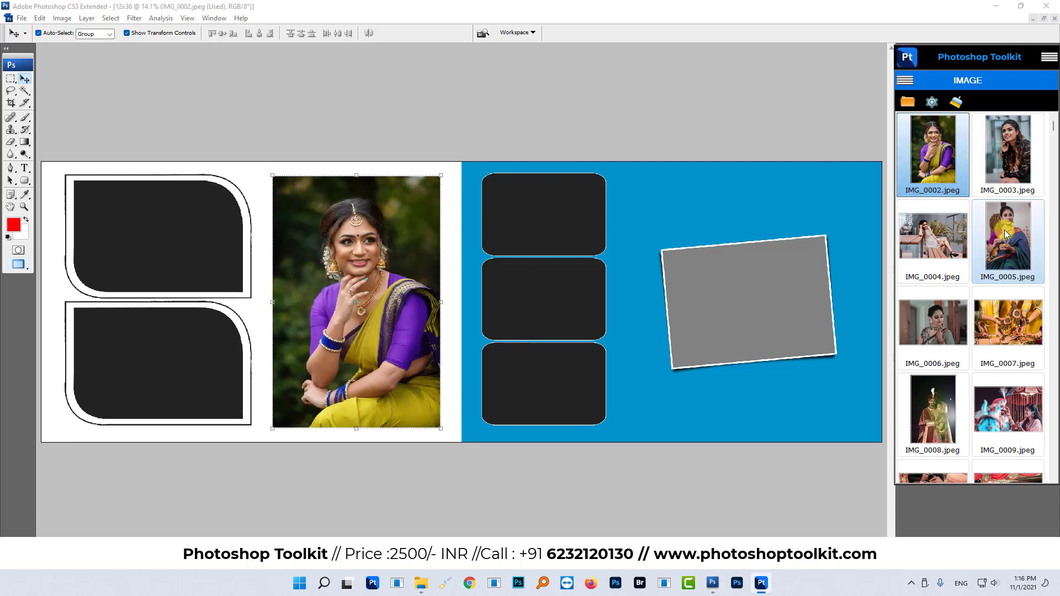
click(979, 254)
click(751, 282)
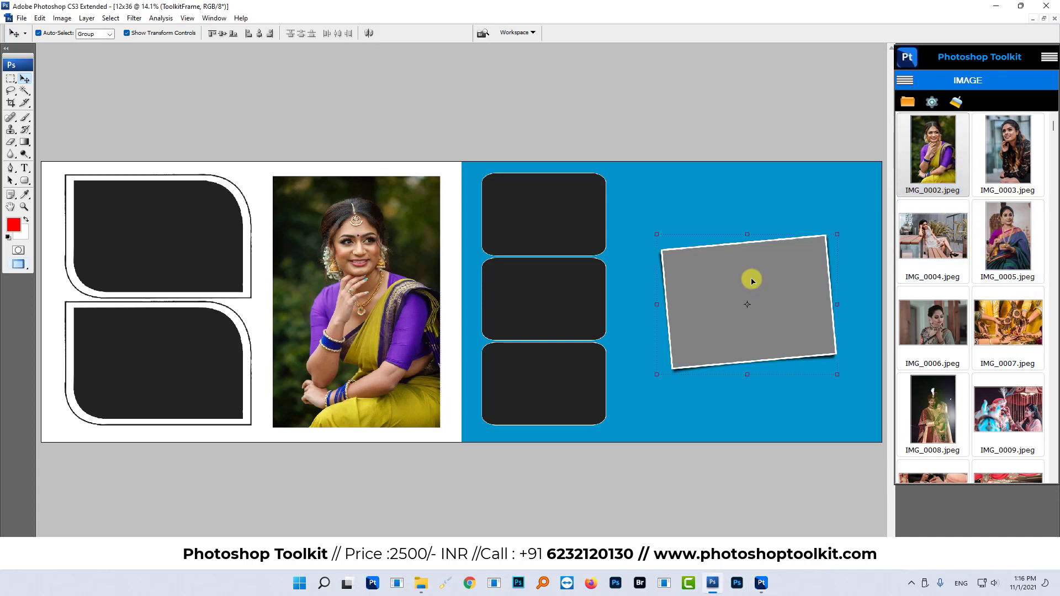
click(1002, 317)
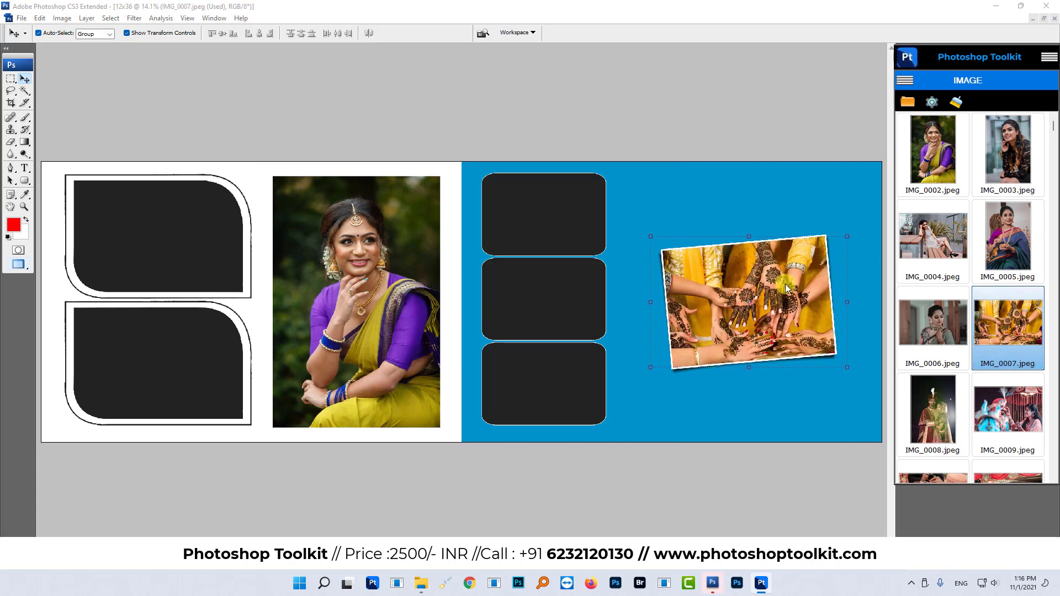
Select the three stacked middle frames and choose photos IMG_0009 to IMG_0011
click(1043, 19)
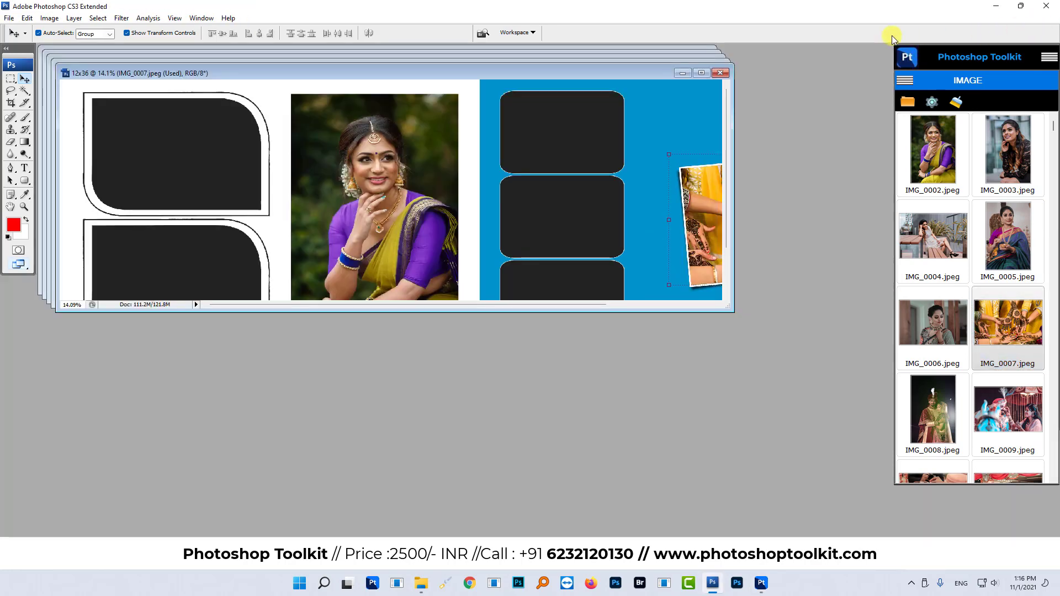
click(702, 73)
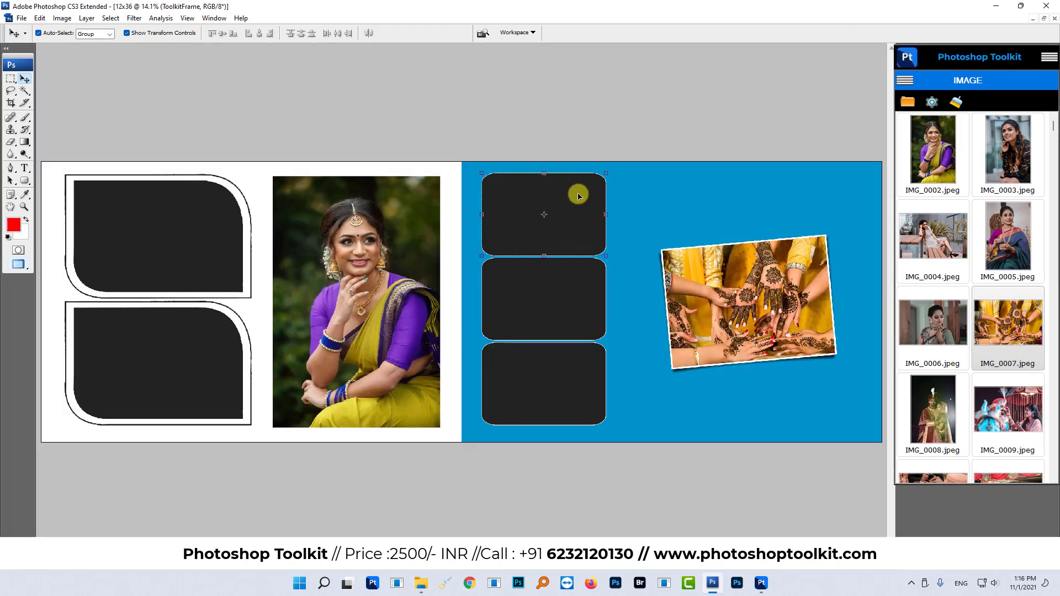
click(554, 369)
scroll(988, 287, down, 3)
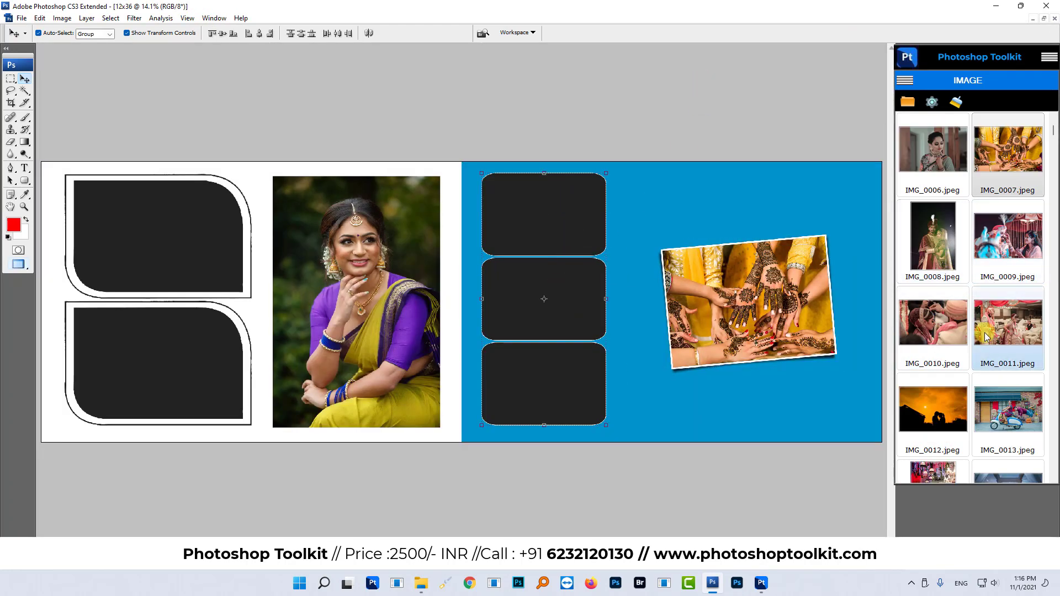
click(1010, 238)
click(1005, 326)
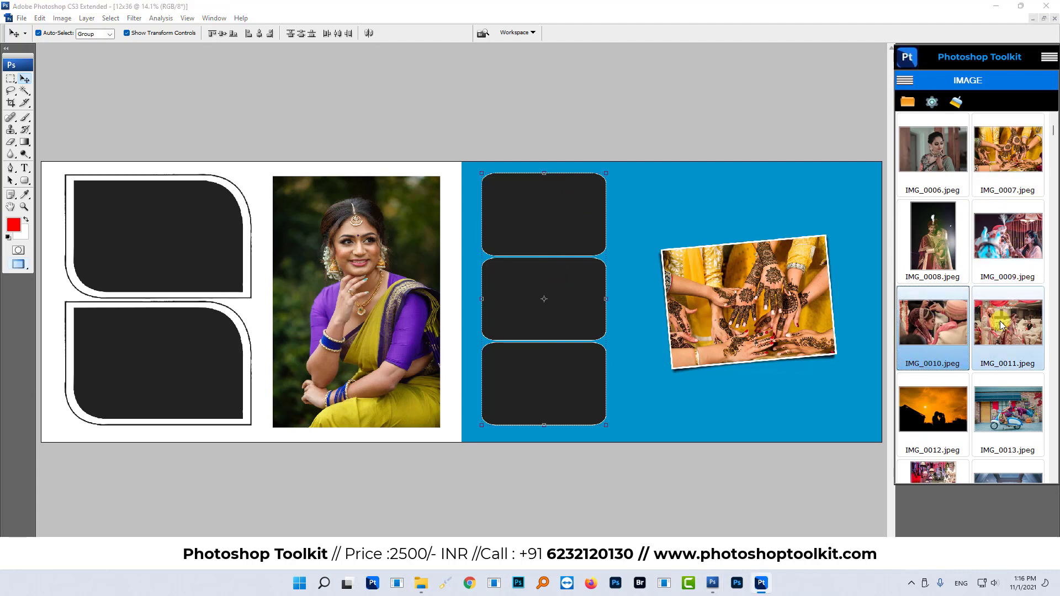
Set the Used Image Setting to Mark Color so used photos get a colour mark
click(933, 105)
click(991, 157)
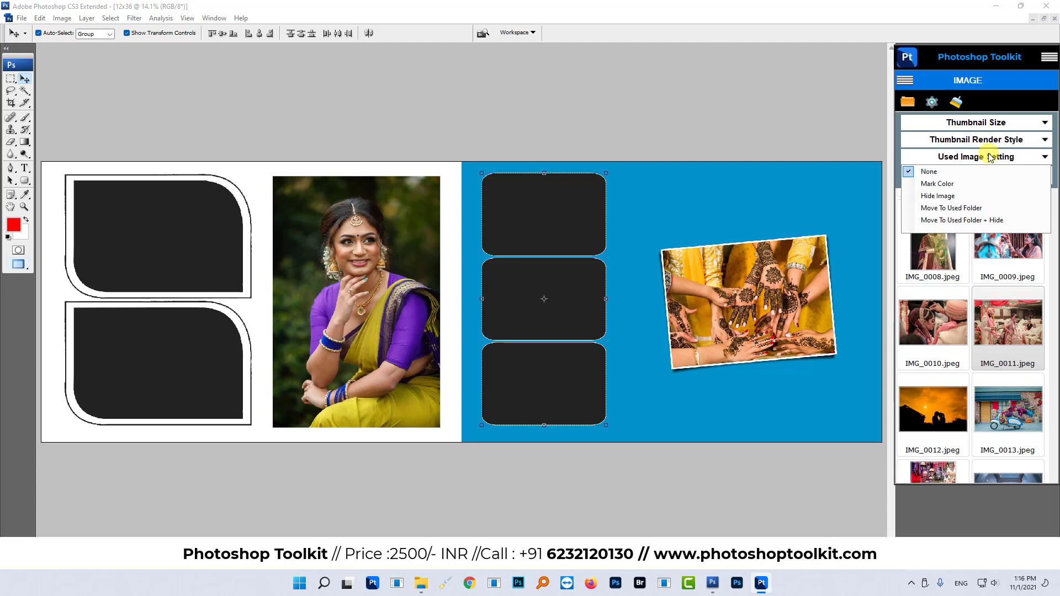
click(943, 180)
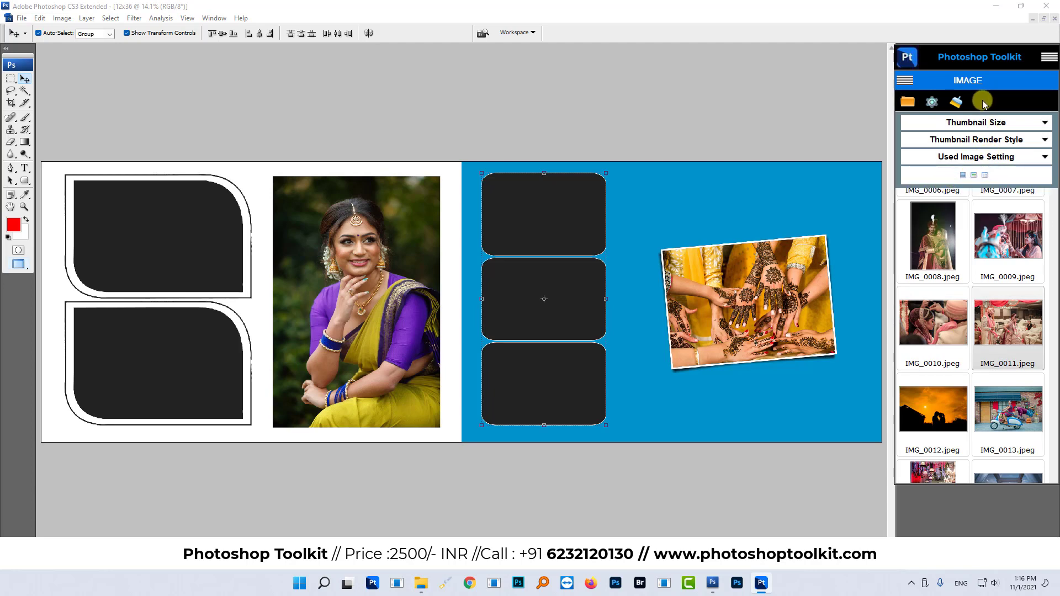
click(938, 104)
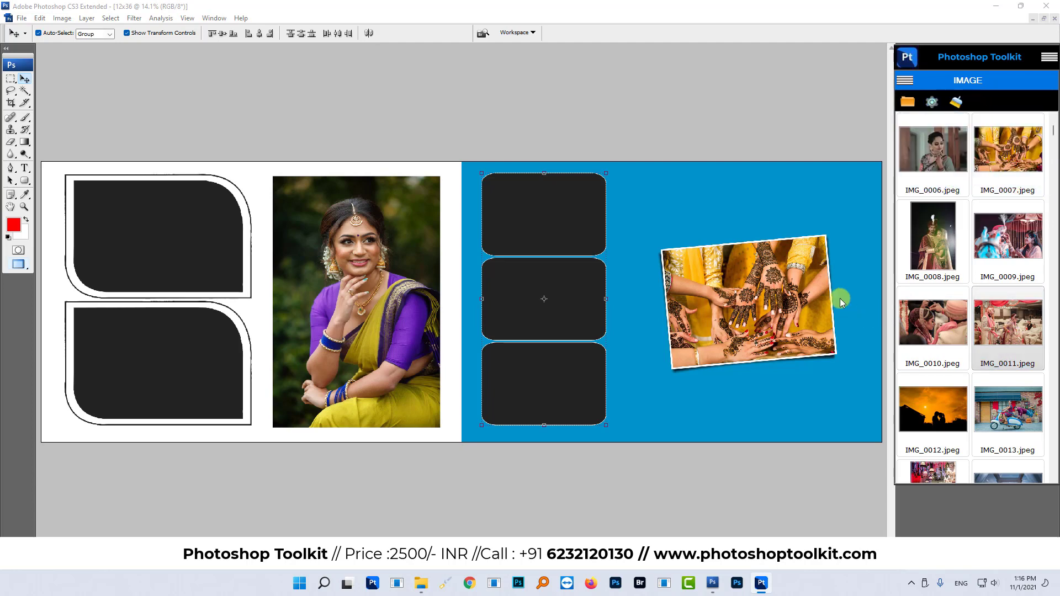
Fill the three stacked frames with IMG_0009 to IMG_0011 using 02 Fill (Serial Number Wise)
click(994, 237)
shift+click(1002, 325)
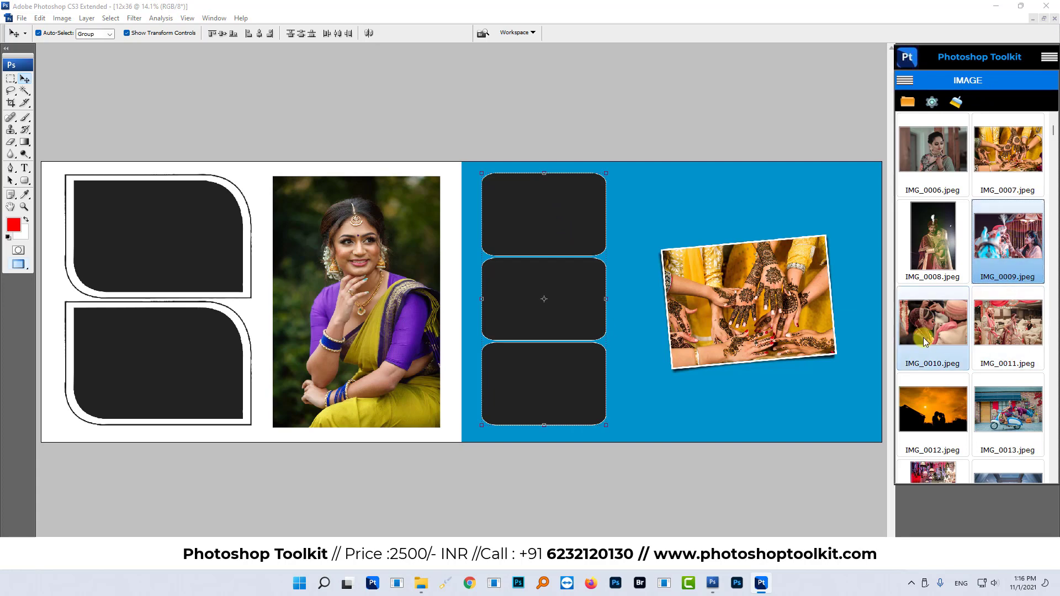
right_click(1003, 326)
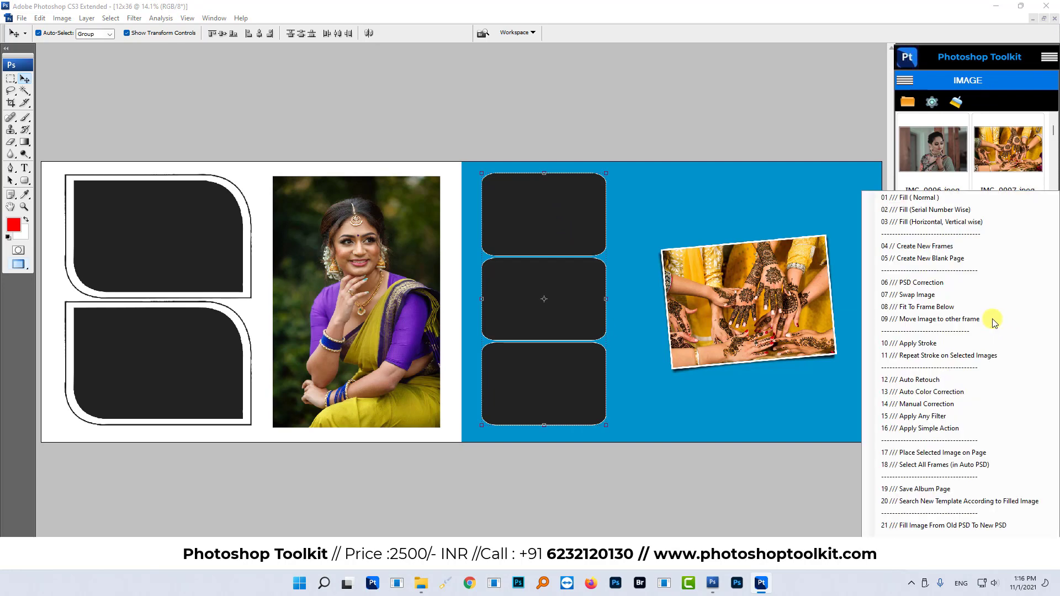
click(928, 211)
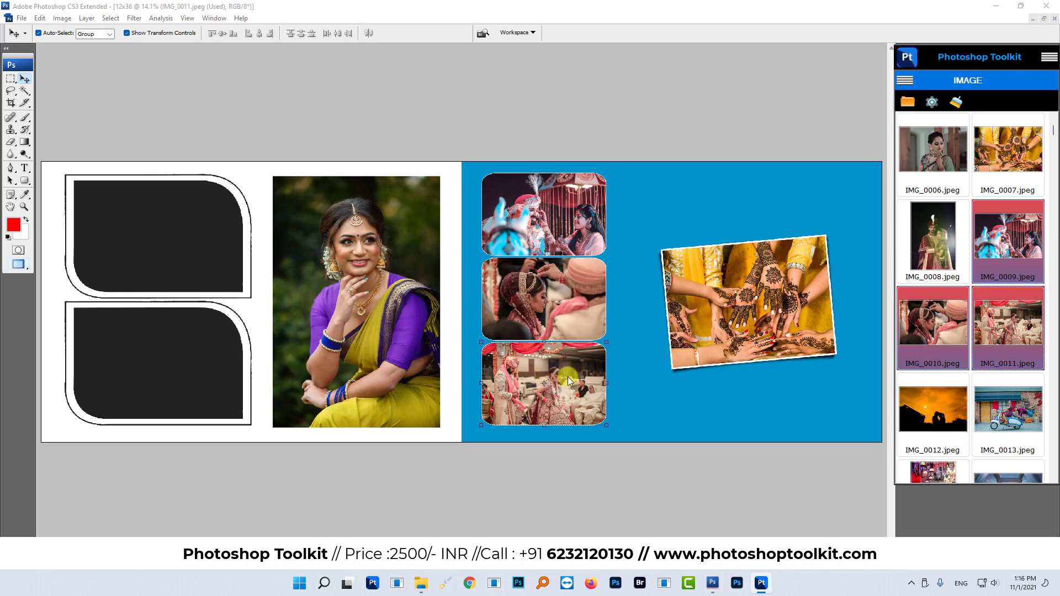
Fill the two curved left frames with IMG_0013 and IMG_0015 using Serial Number Wise fill
click(1000, 402)
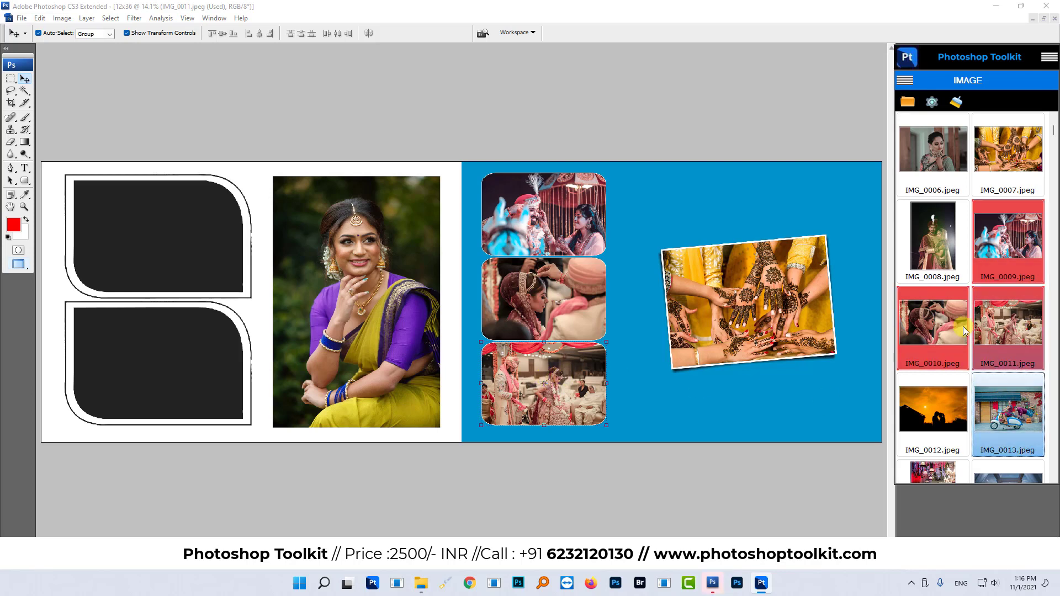
click(186, 196)
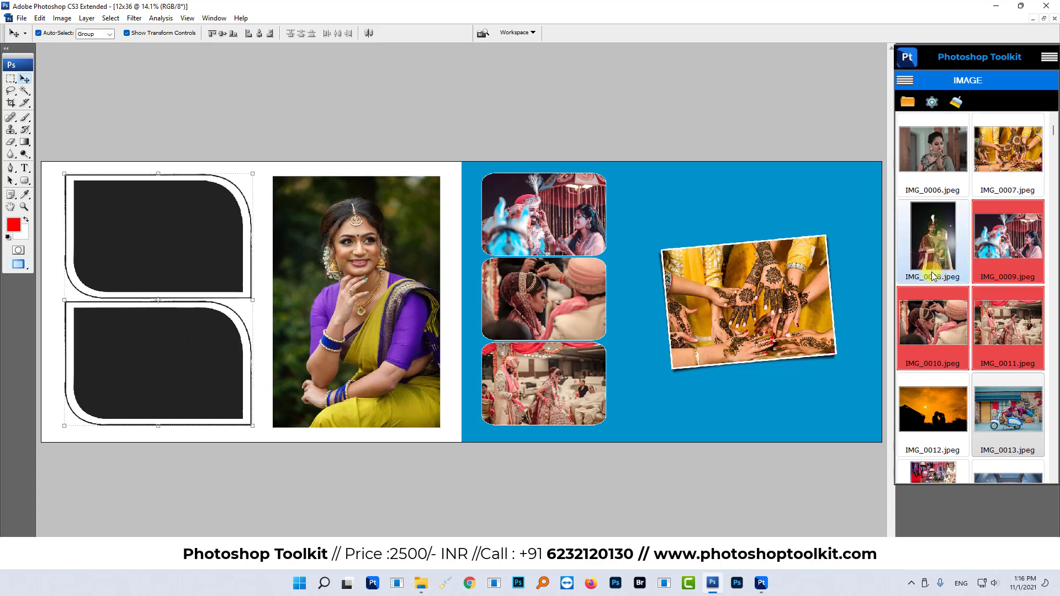
scroll(966, 309, down, 2)
click(1008, 237)
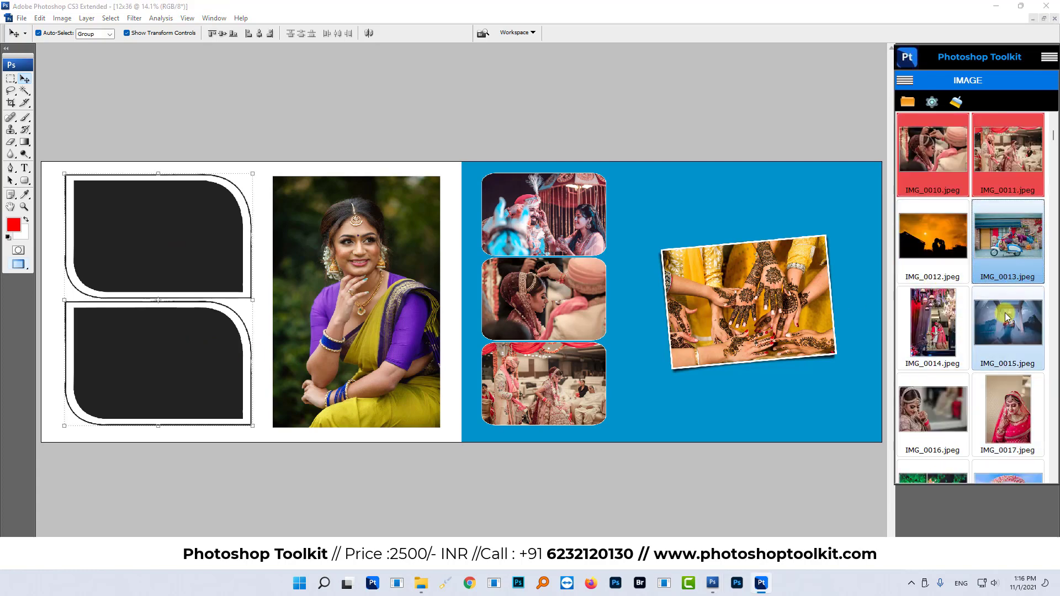
right_click(1005, 313)
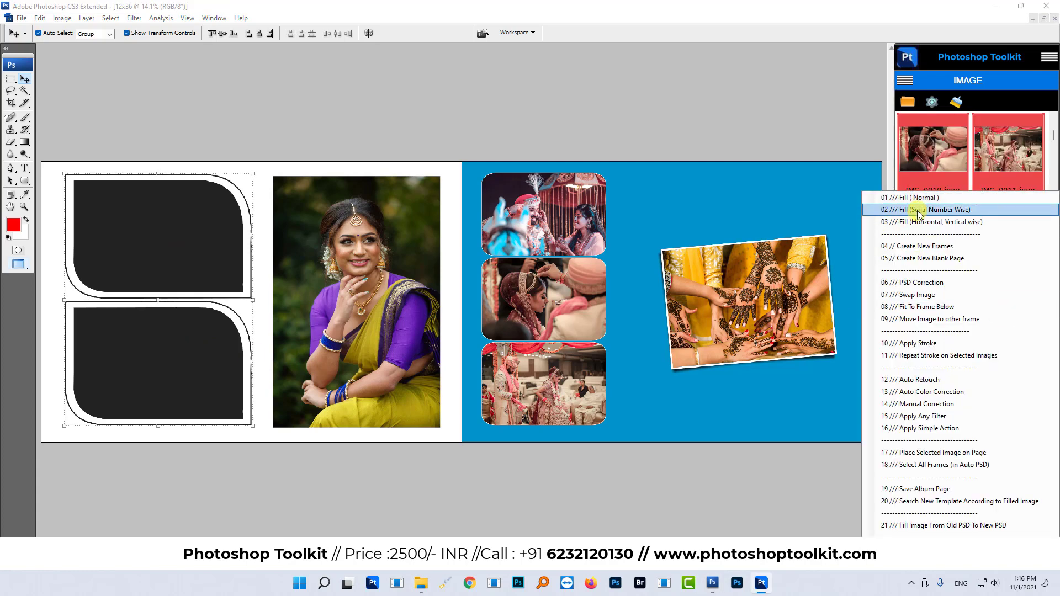
click(918, 211)
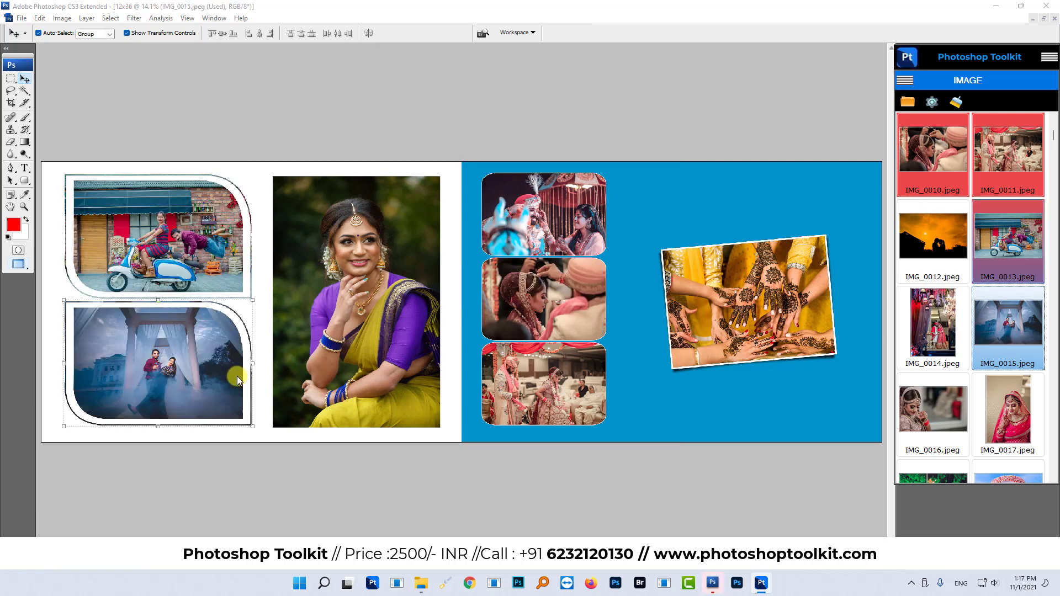
click(1044, 18)
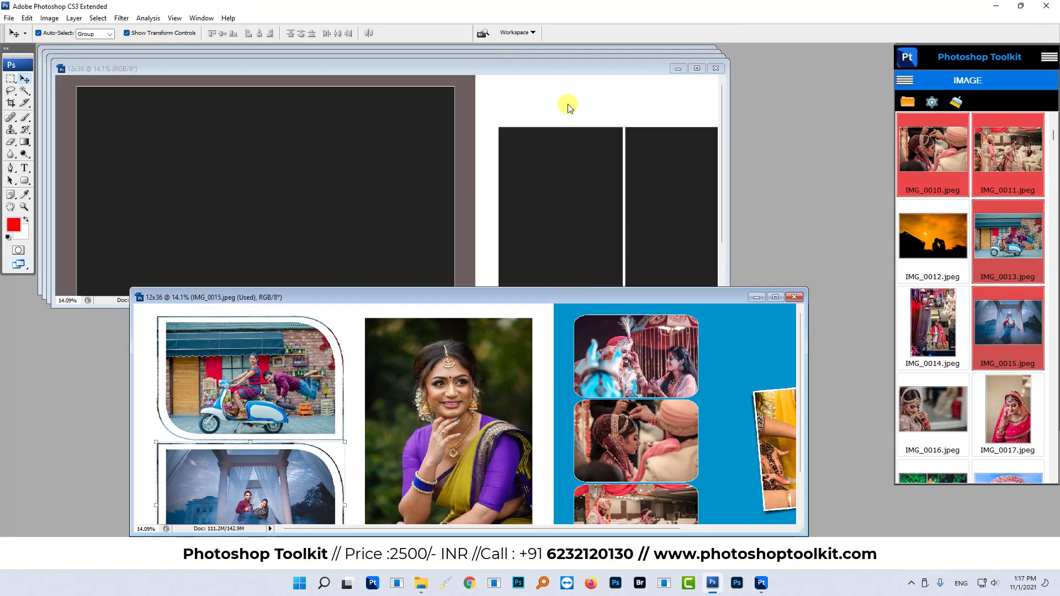
Bring up the next spread and select its large left frame plus the three panels
double_click(548, 64)
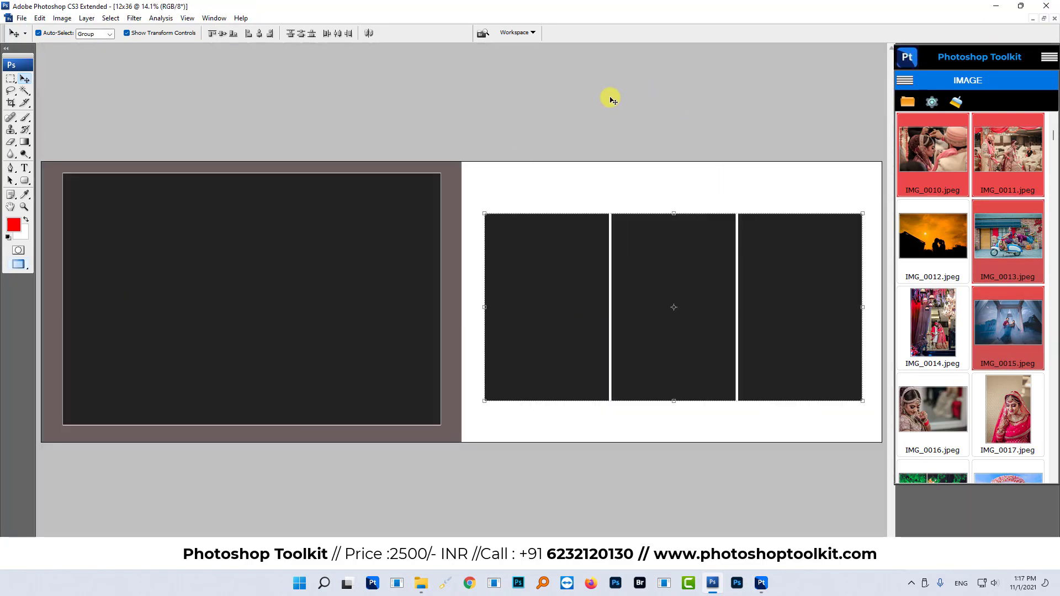
click(231, 231)
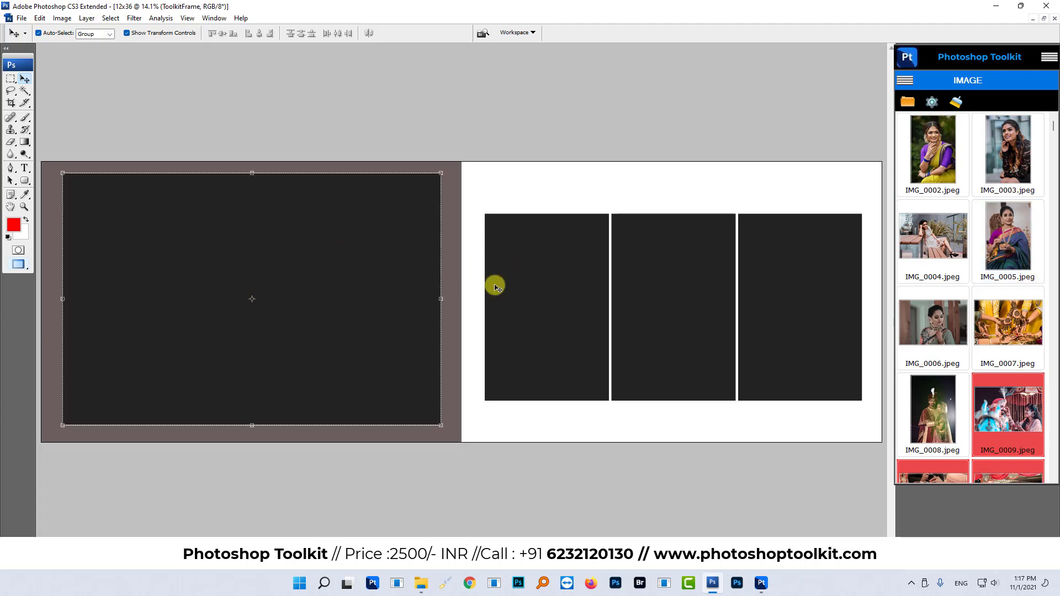
shift+click(495, 287)
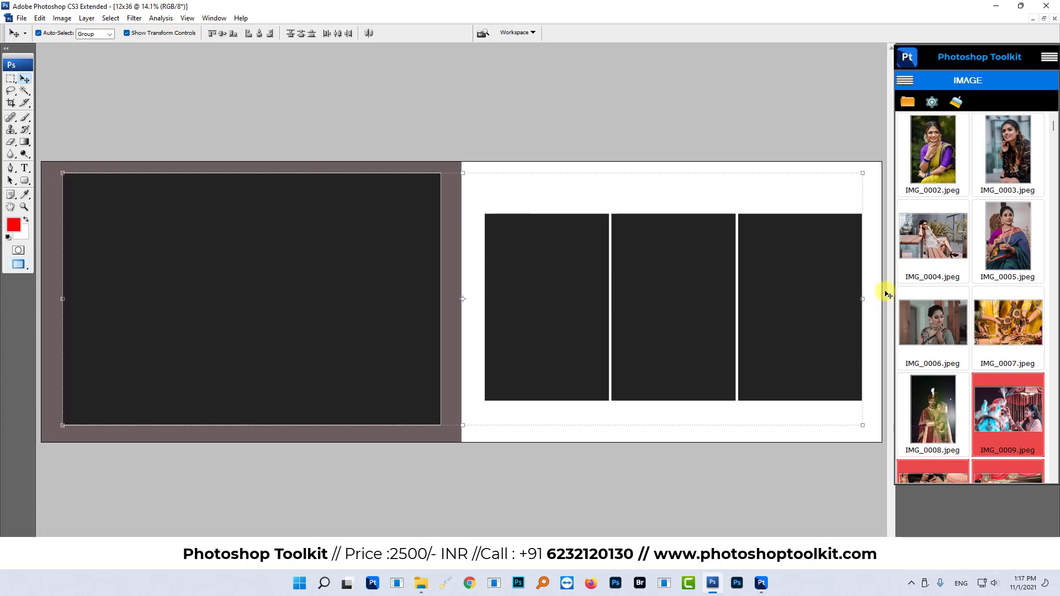
right_click(934, 159)
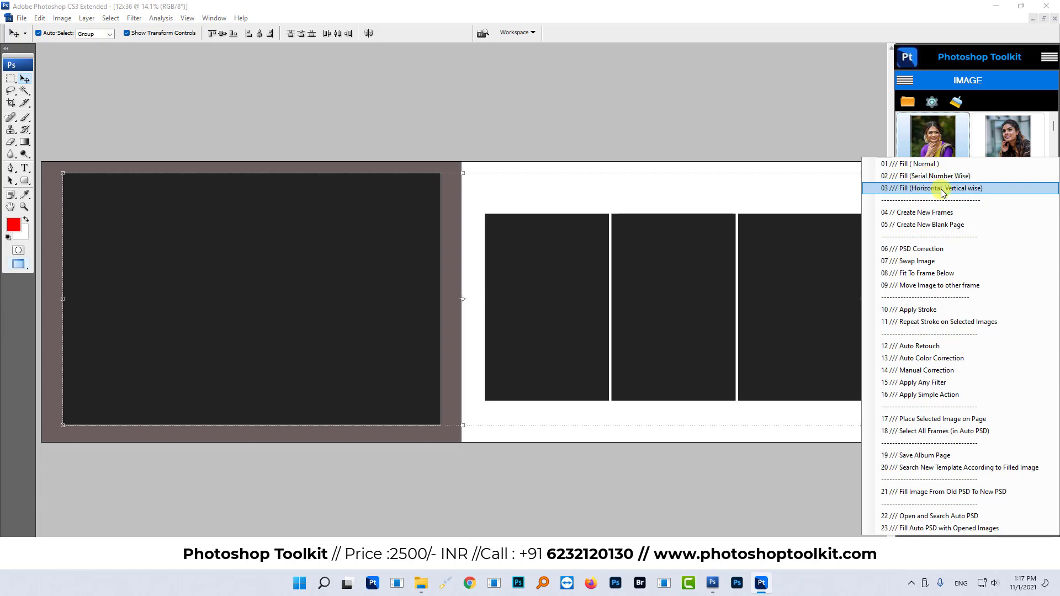
click(811, 149)
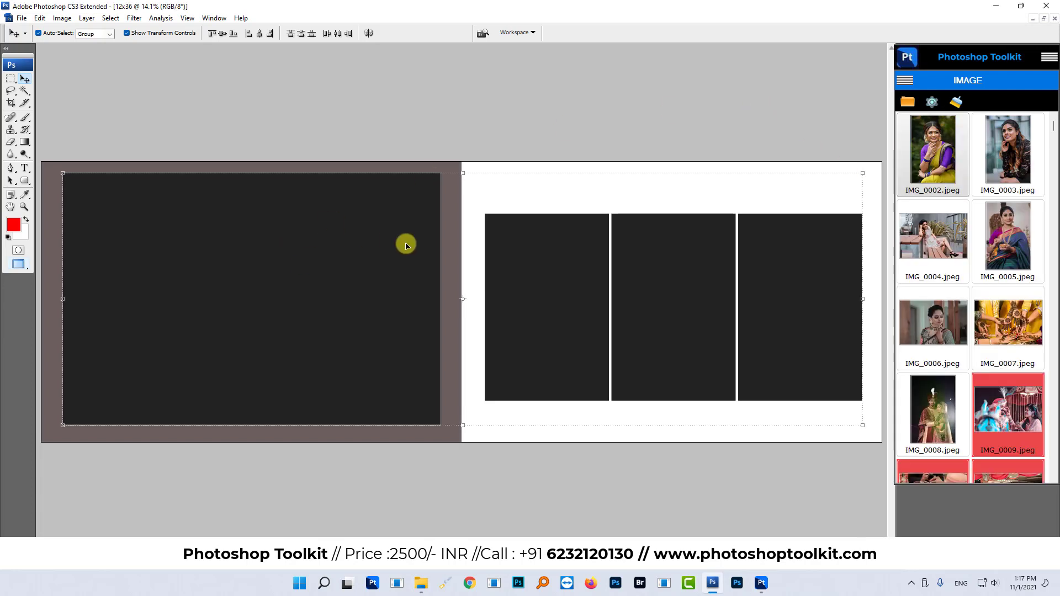
Fill them with IMG_0007, IMG_0005, IMG_0003 and IMG_0002 using 03 Fill (Horizontal, Vertical wise)
click(1016, 320)
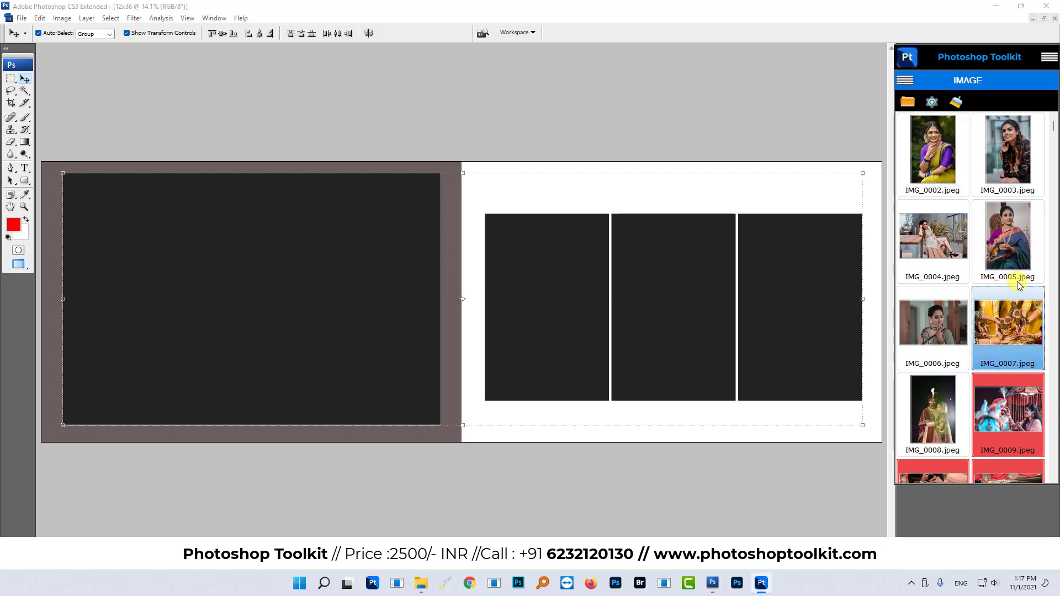
ctrl+click(1013, 259)
ctrl+click(1019, 180)
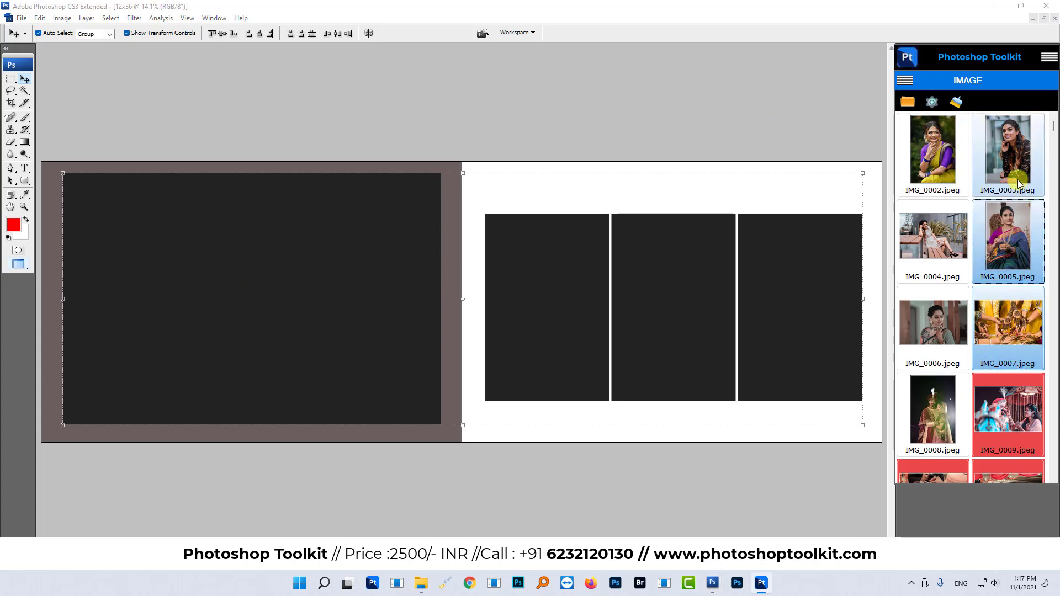
right_click(932, 150)
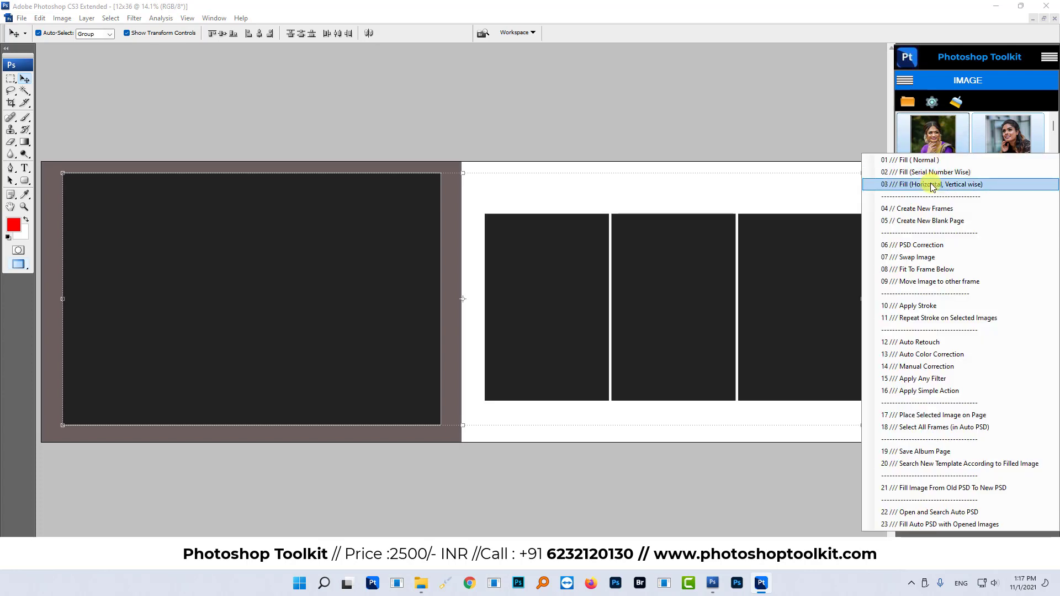
click(964, 190)
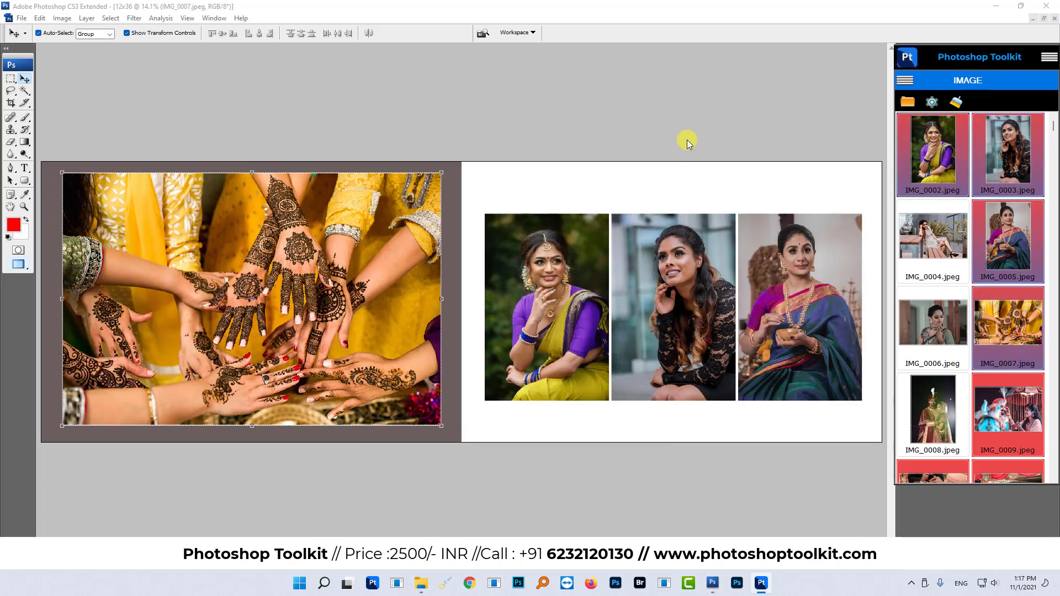
click(1045, 19)
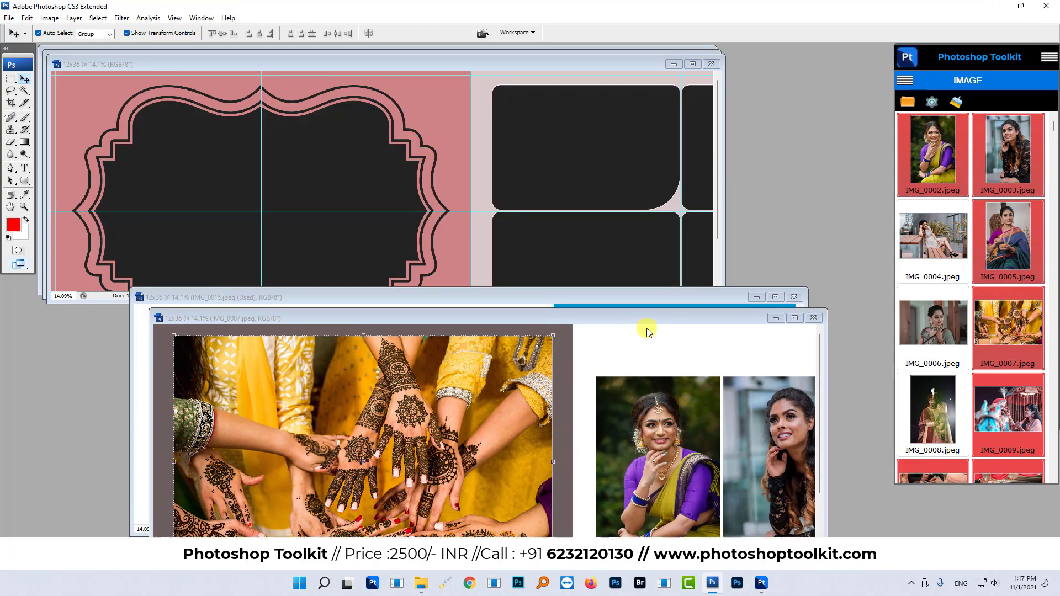
Maximize the pink spread and select the ornate frame plus the four rounded frames
double_click(579, 67)
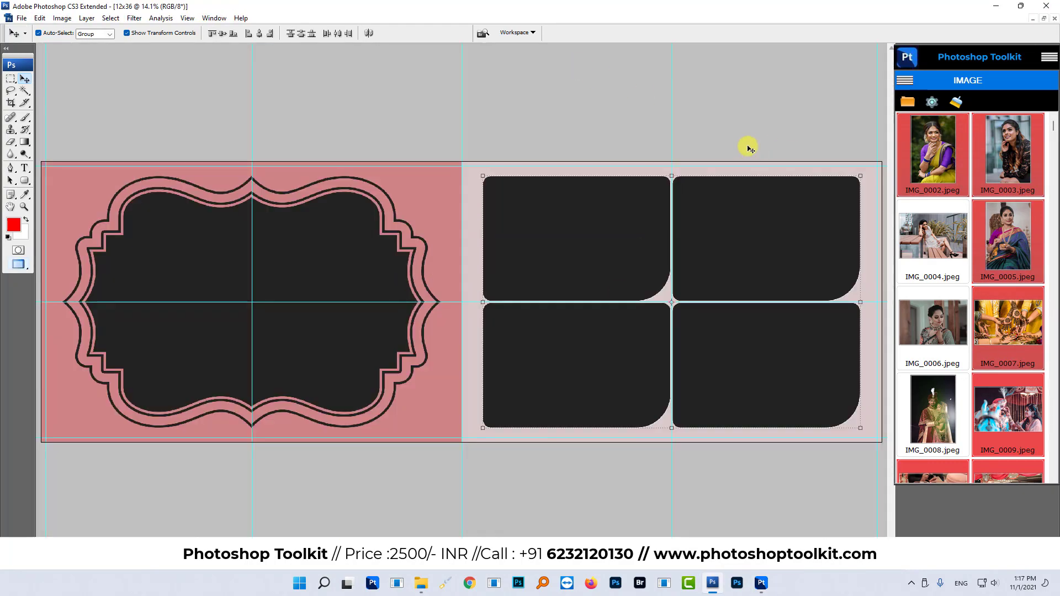
click(296, 252)
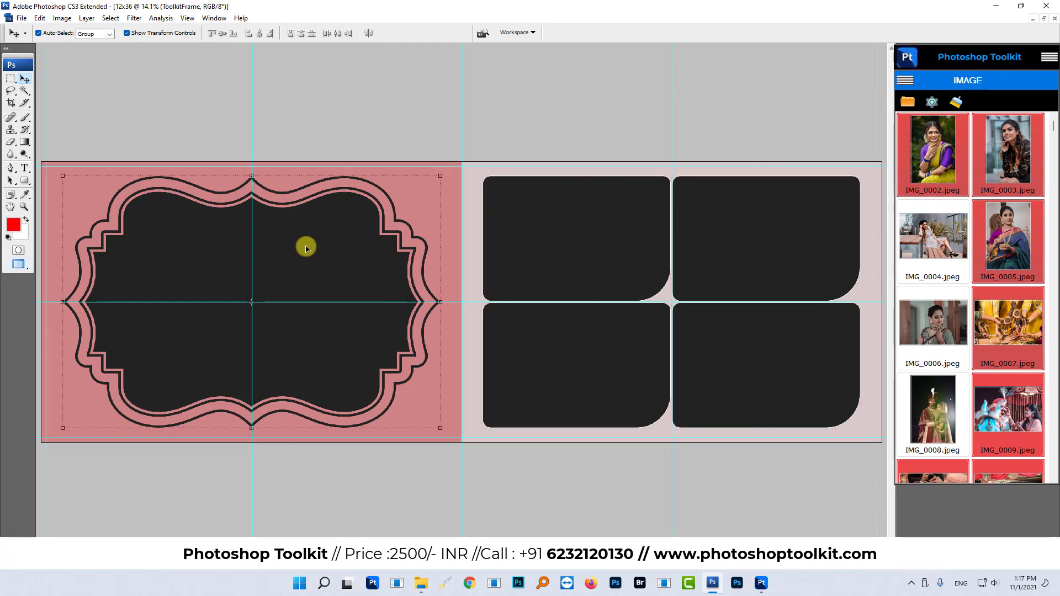
shift+click(563, 224)
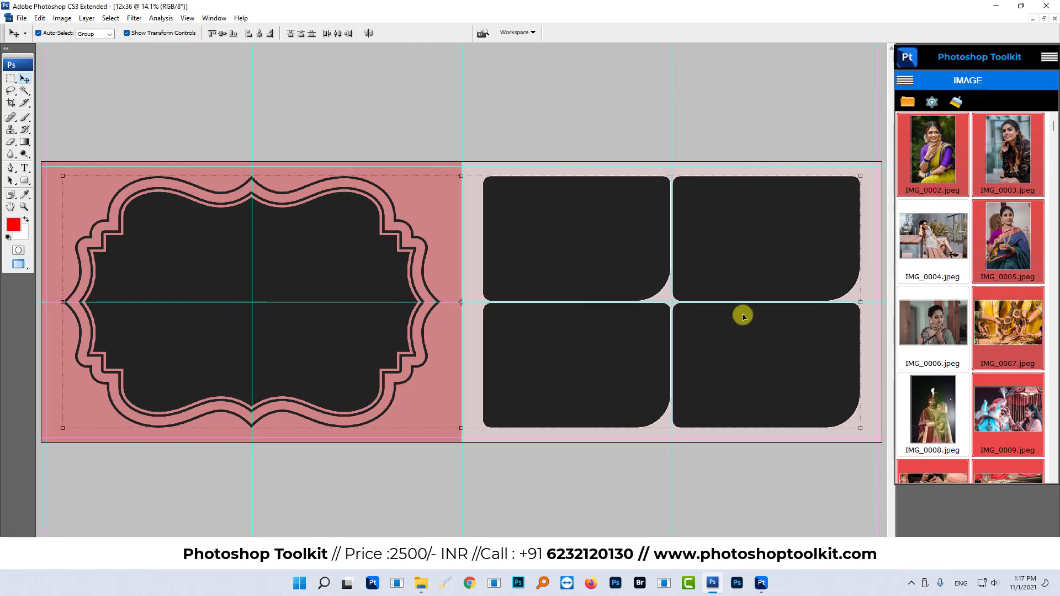
scroll(933, 248, down, 5)
scroll(933, 221, down, 4)
scroll(932, 199, down, 2)
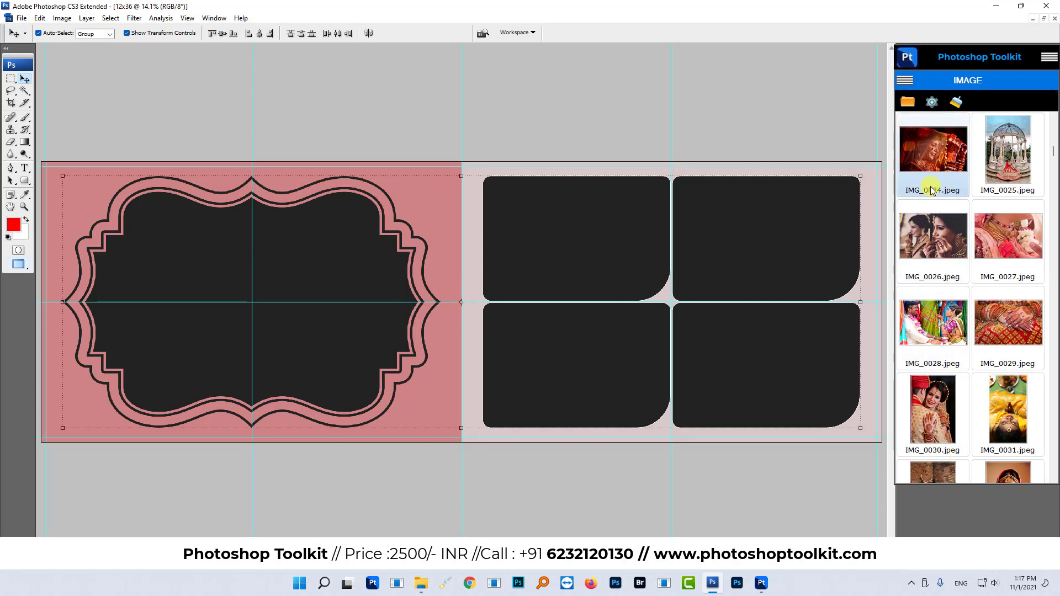
Choose IMG_0024 and IMG_0026–IMG_0029 and apply 02 Fill (Serial Number Wise)
click(933, 160)
ctrl+click(934, 243)
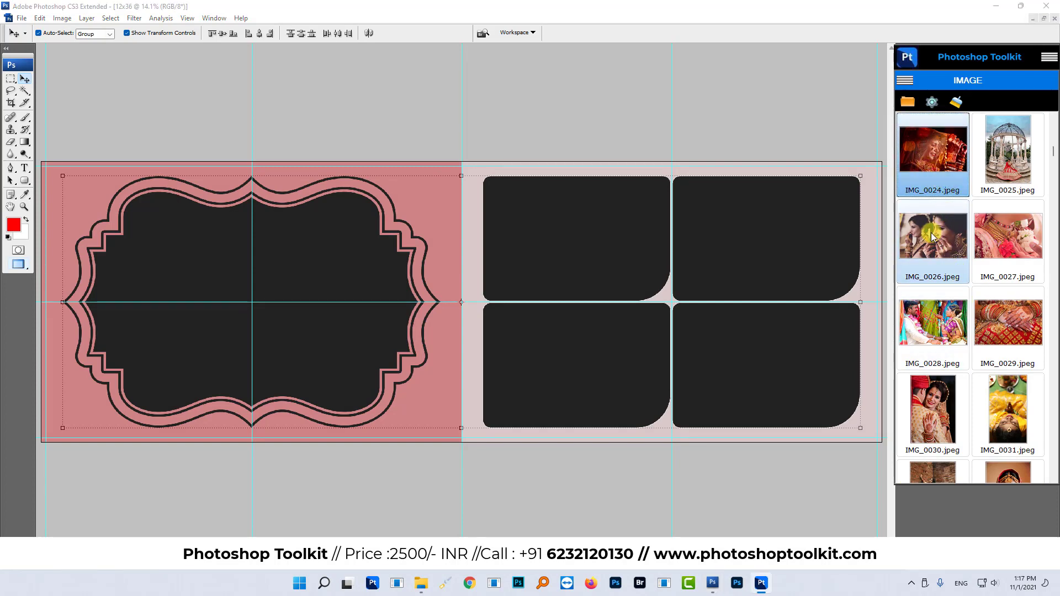
ctrl+click(995, 264)
ctrl+shift+click(992, 313)
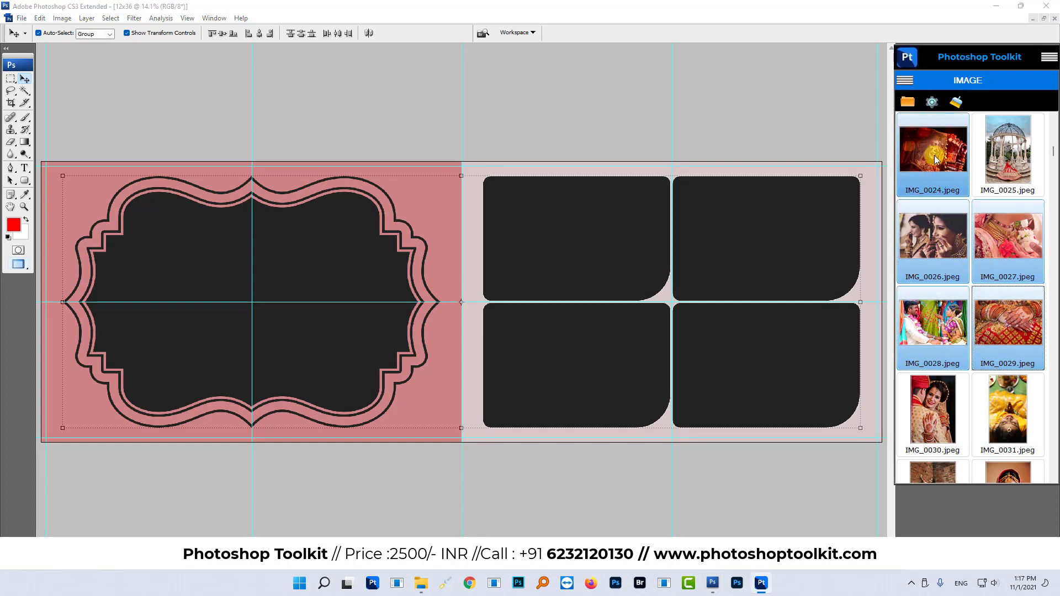
drag(927, 178, 537, 201)
drag(939, 150, 478, 287)
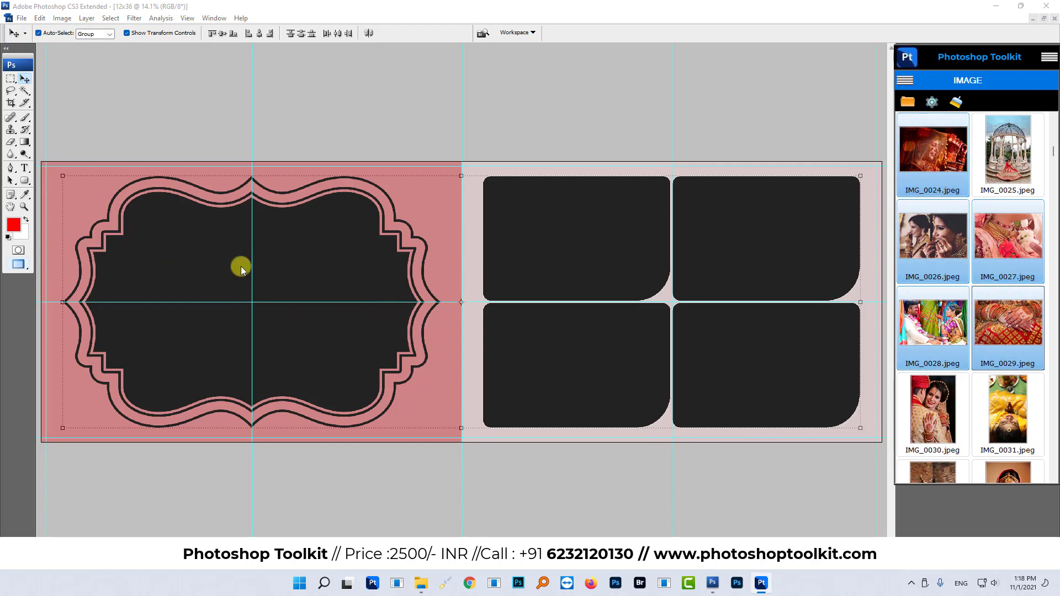
right_click(1006, 318)
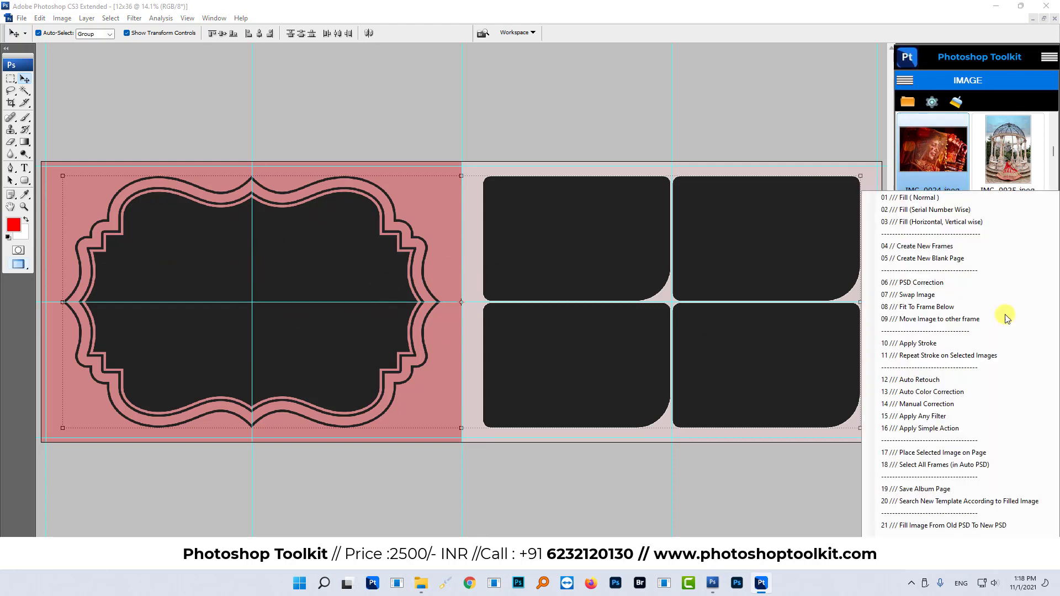
click(954, 210)
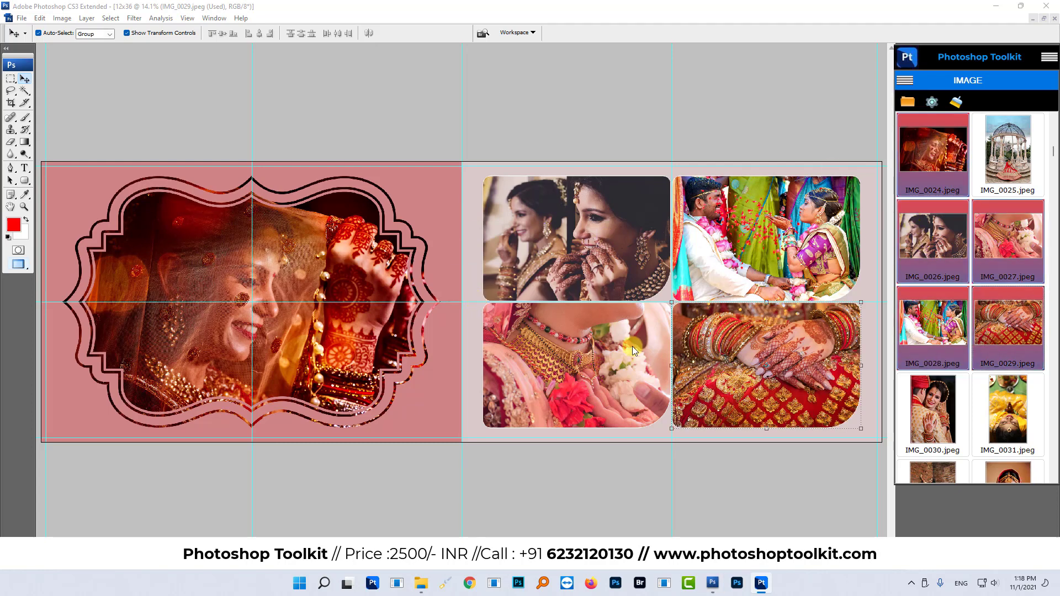
Delete the placed photos from all five frames, leaving them empty
click(789, 349)
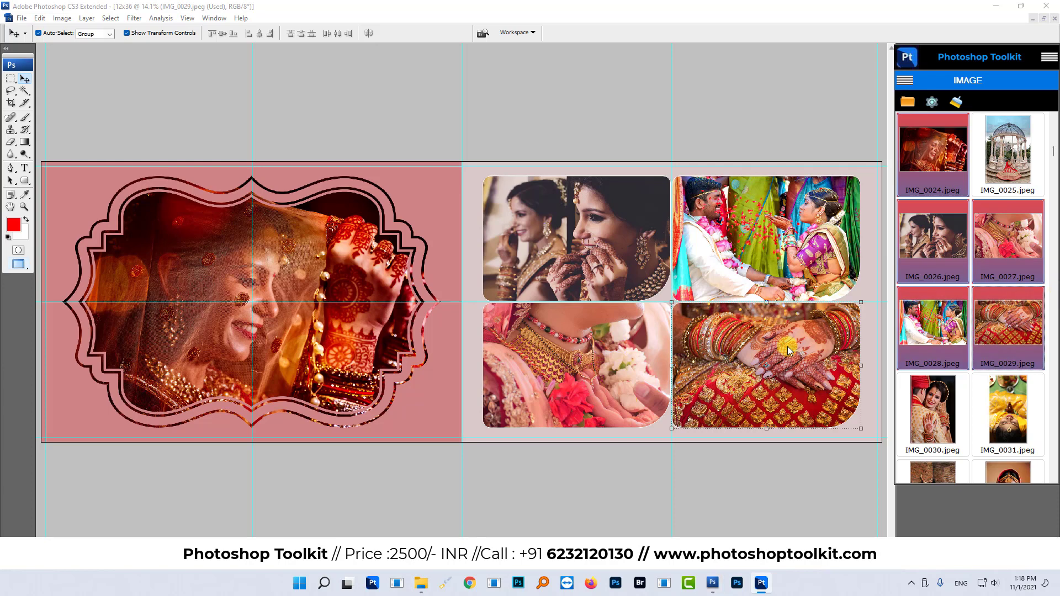
click(22, 19)
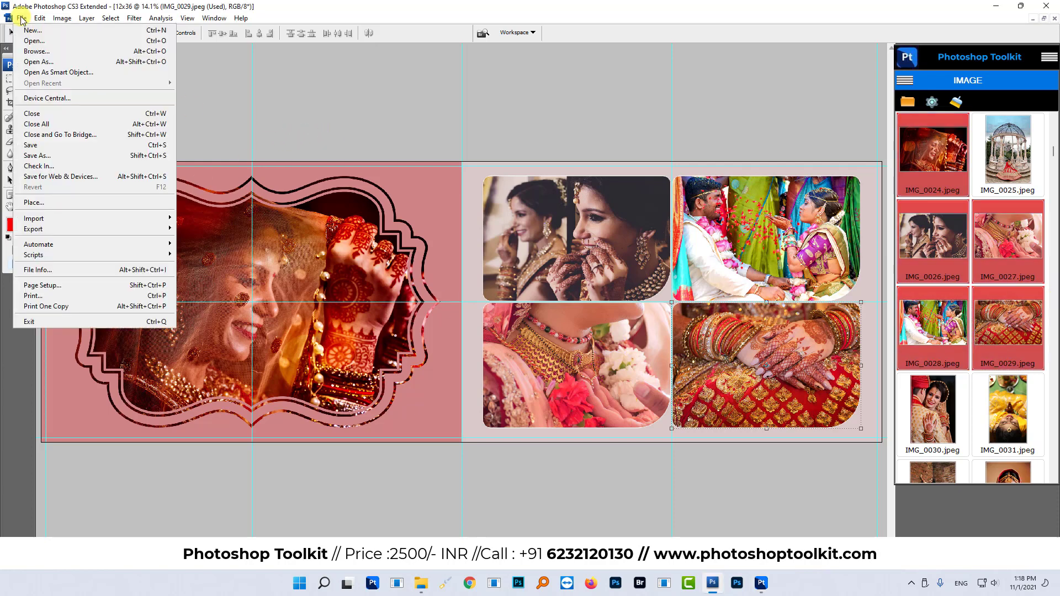
click(367, 87)
click(298, 269)
key(Delete)
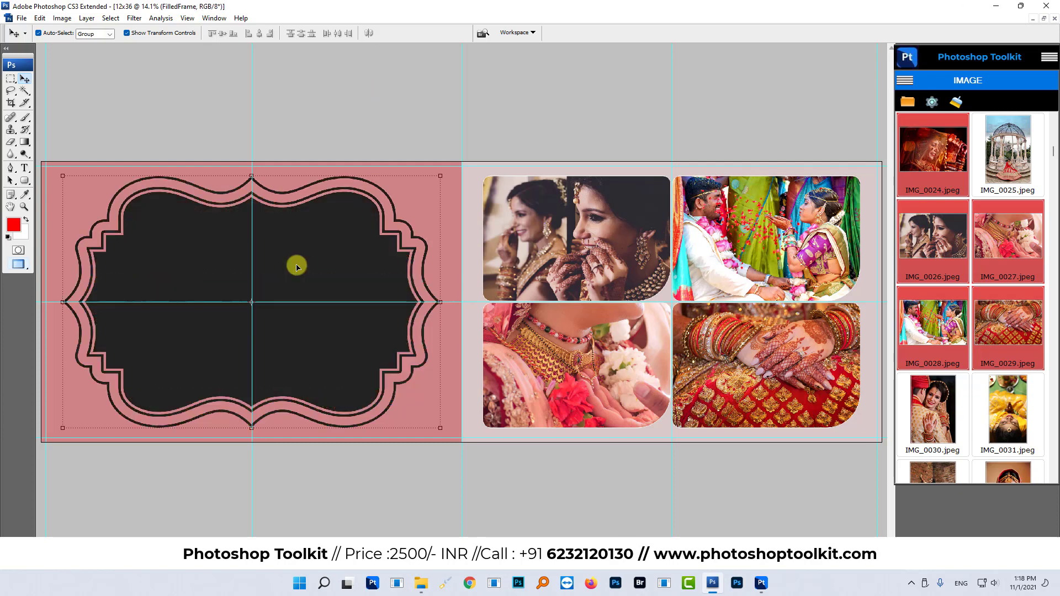
click(529, 237)
key(Delete)
click(551, 354)
key(Delete)
click(720, 351)
key(Delete)
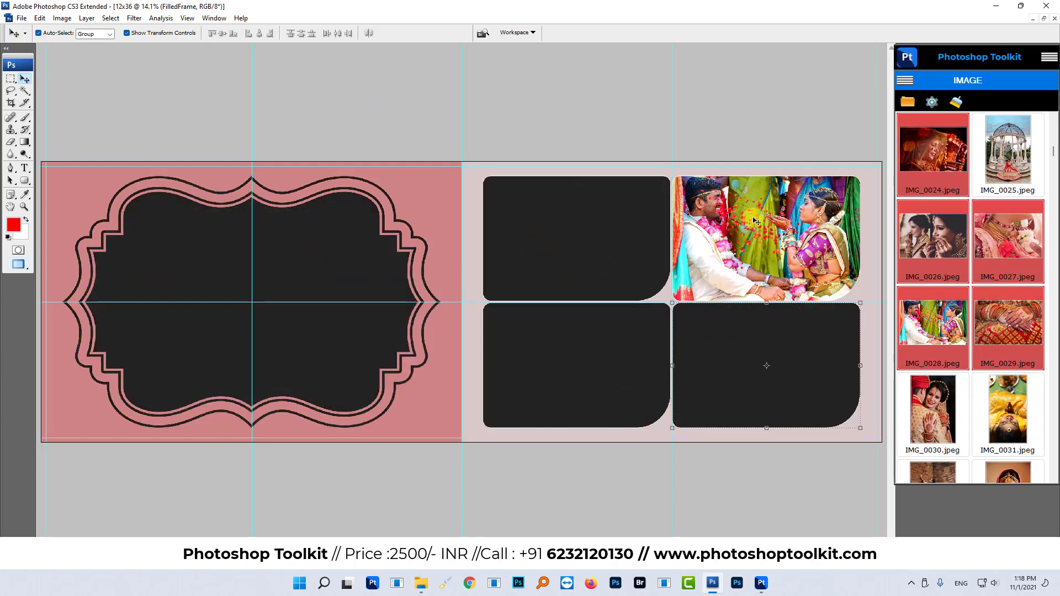
click(754, 218)
key(Delete)
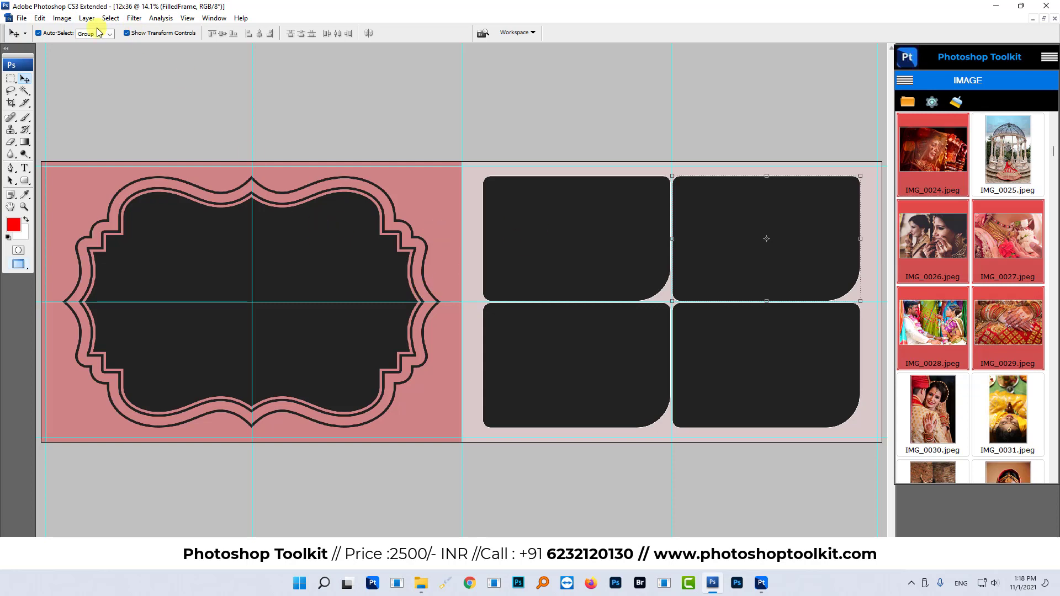
Centre the ornate frame and move two rounded frames to the spread's left side
click(334, 240)
drag(322, 258, 623, 419)
drag(608, 251, 189, 239)
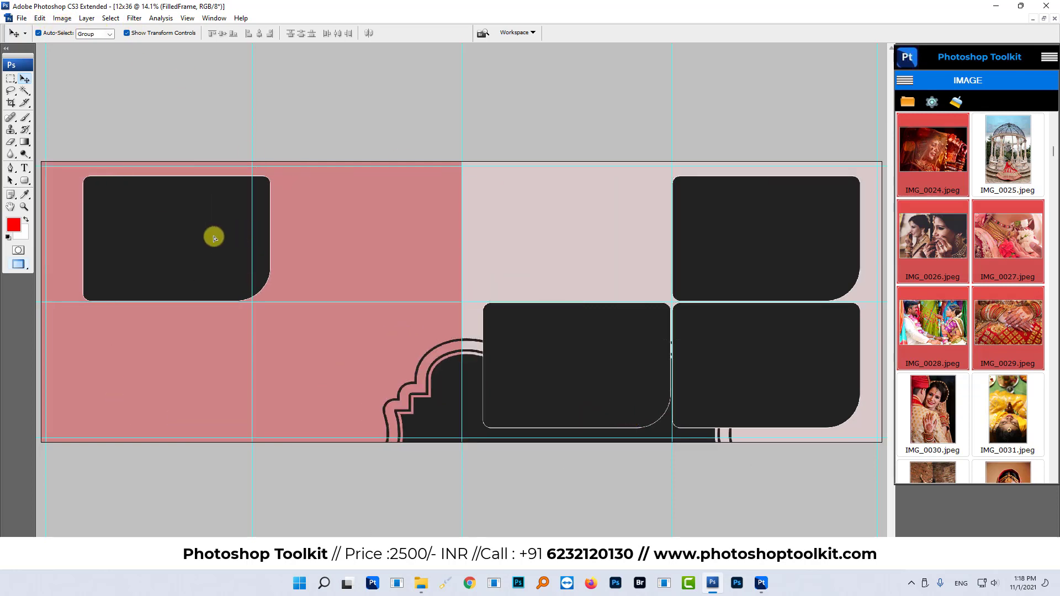
drag(624, 362, 197, 371)
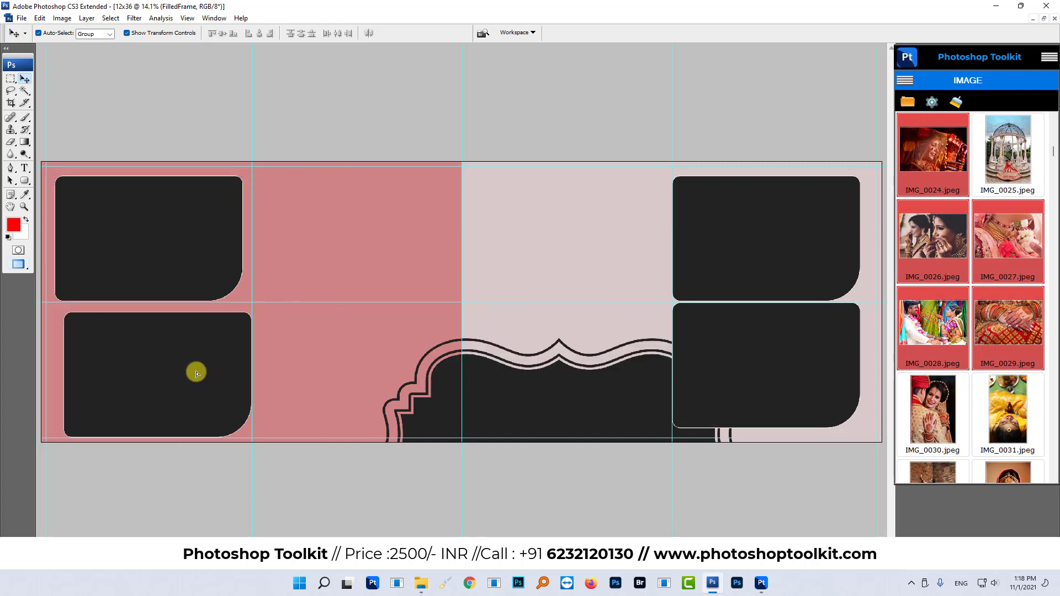
drag(434, 398, 456, 239)
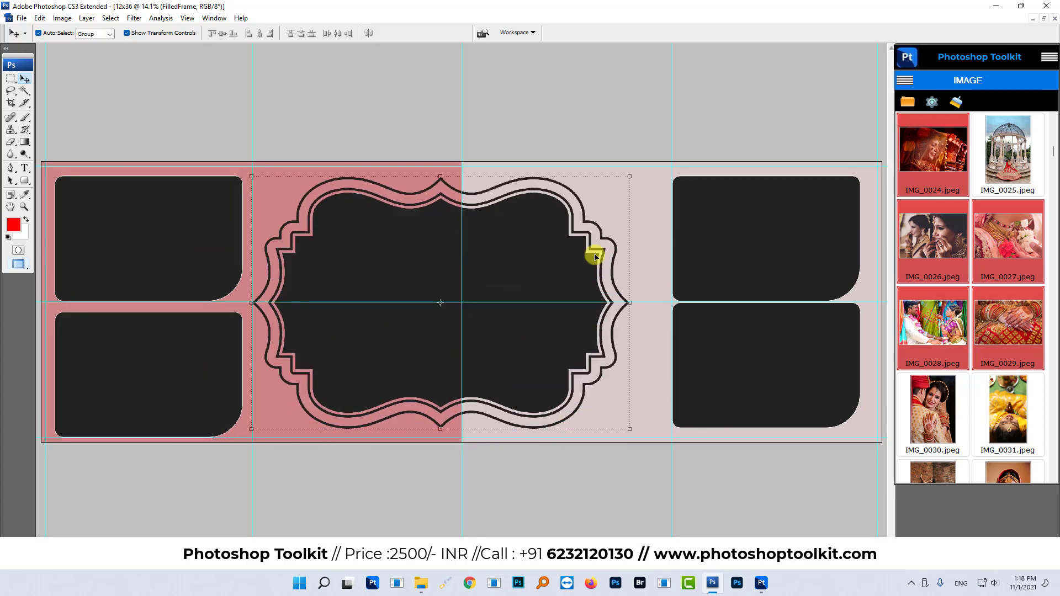
Shrink the two right-hand rounded frames and duplicate one to make a stack of three
click(773, 262)
shift+click(772, 366)
mouse_move(861, 427)
mouse_down()
mouse_move(799, 349)
mouse_move(810, 347)
mouse_up()
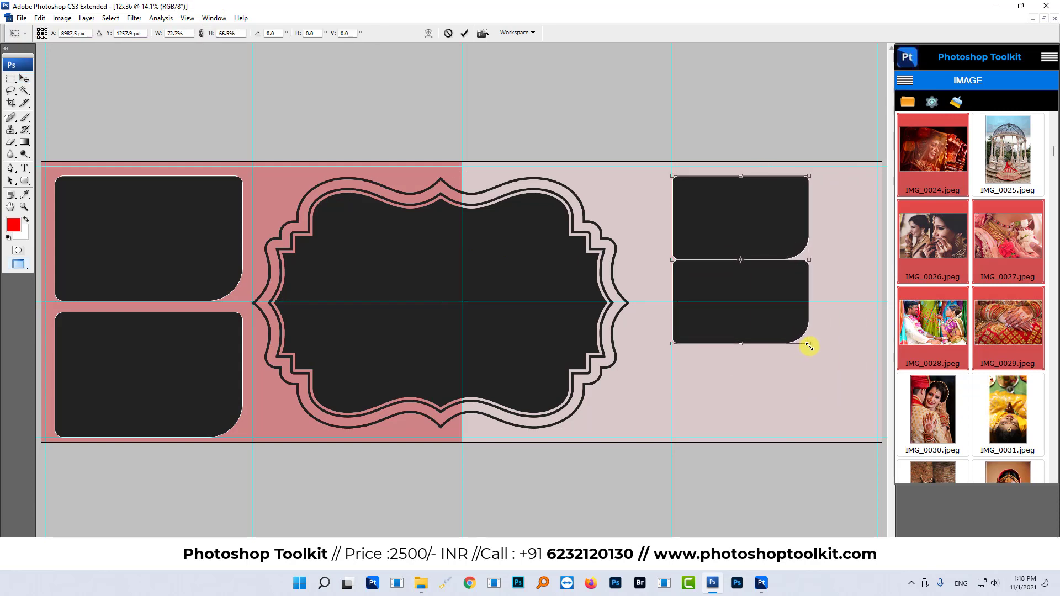
key(Return)
click(758, 330)
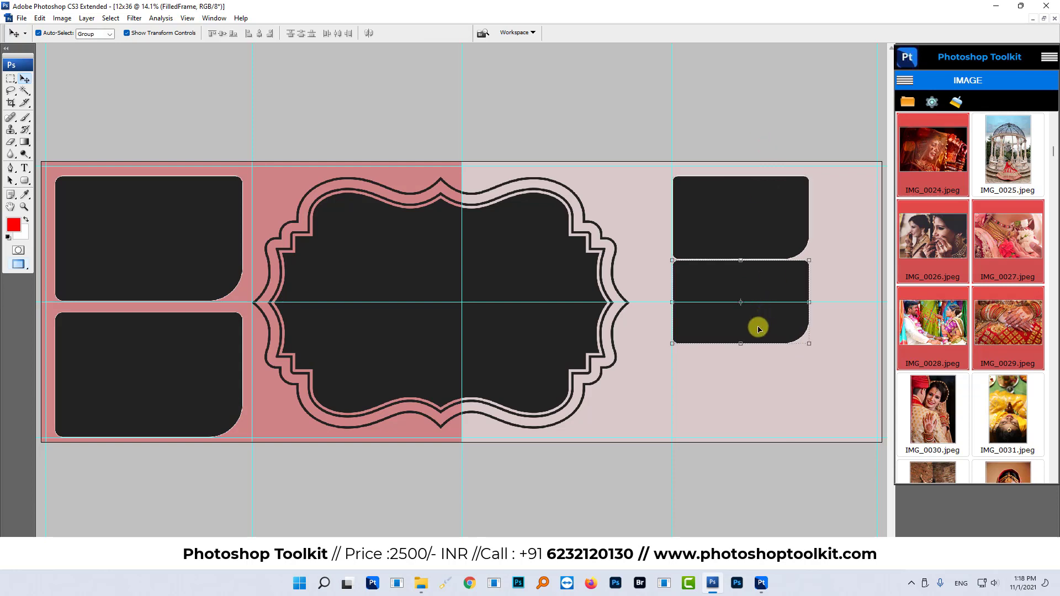
drag(758, 328, 762, 412)
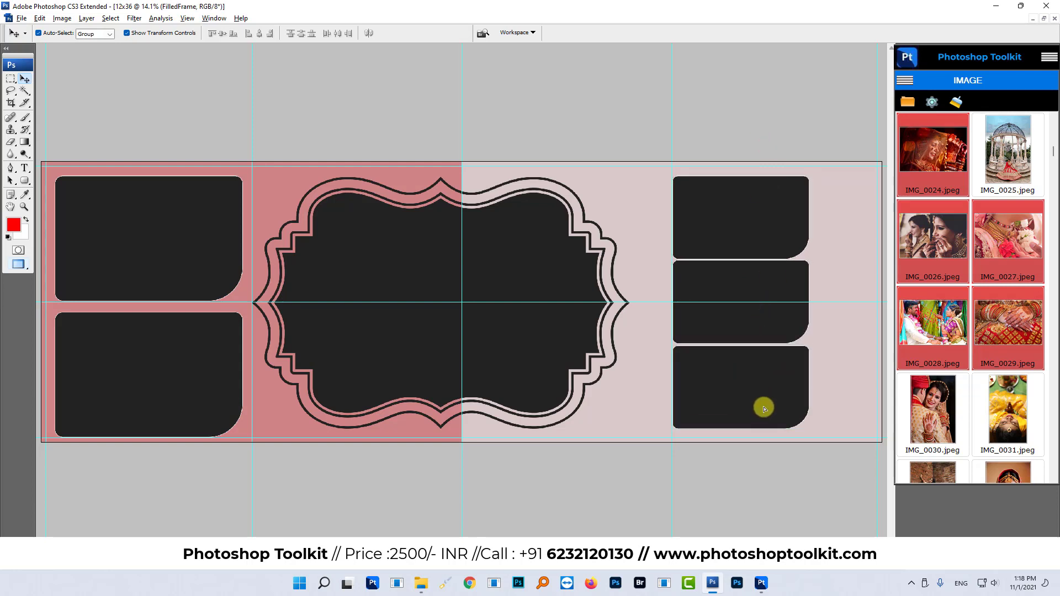
click(531, 281)
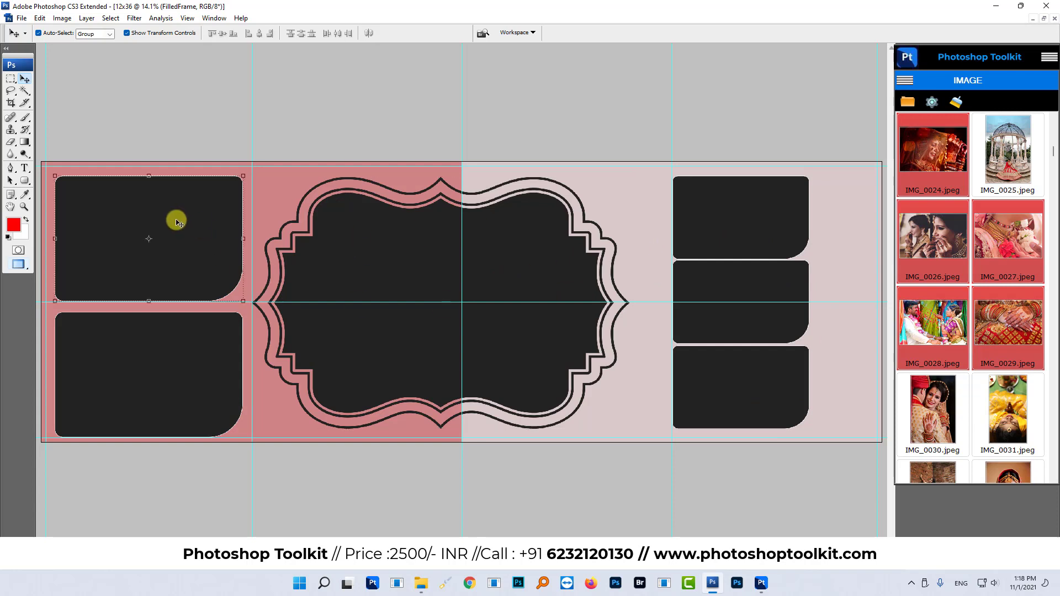
Add the lower-left, central ornate and three right-hand frames to the frame selection
shift+click(163, 361)
shift+click(409, 334)
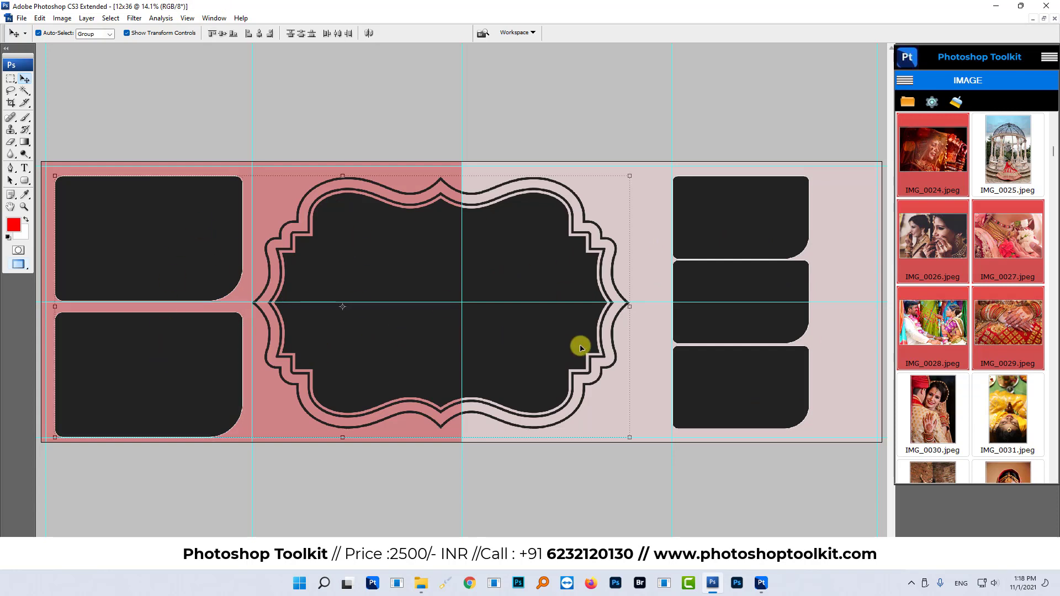
shift+click(759, 371)
shift+click(764, 284)
shift+click(757, 222)
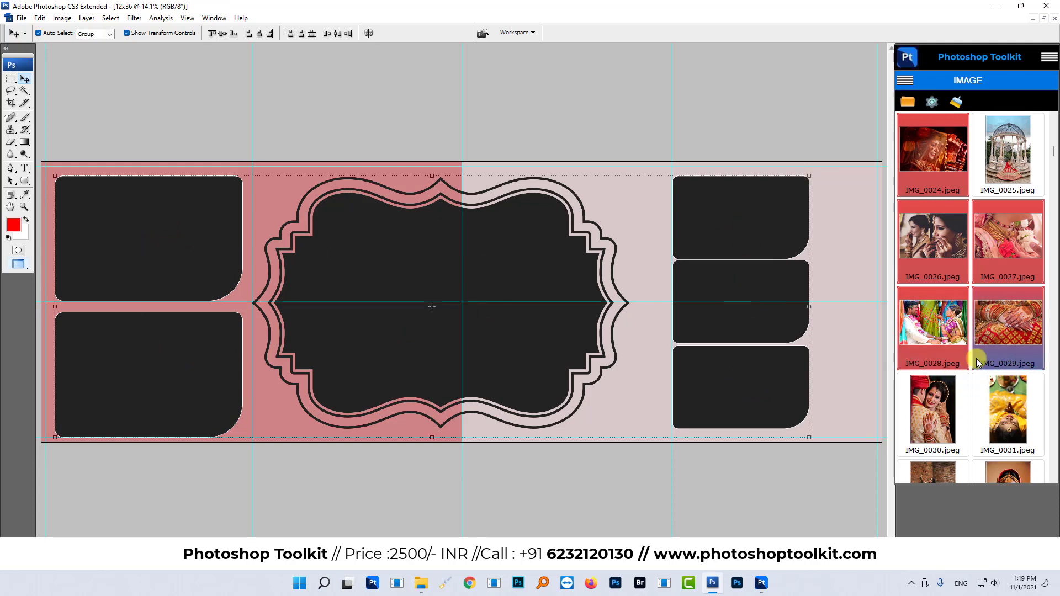
In the Photoshop Toolkit thumbnails, select photos IMG_0072, IMG_0073, IMG_0074 and IMG_0076
scroll(1005, 359, down, 3)
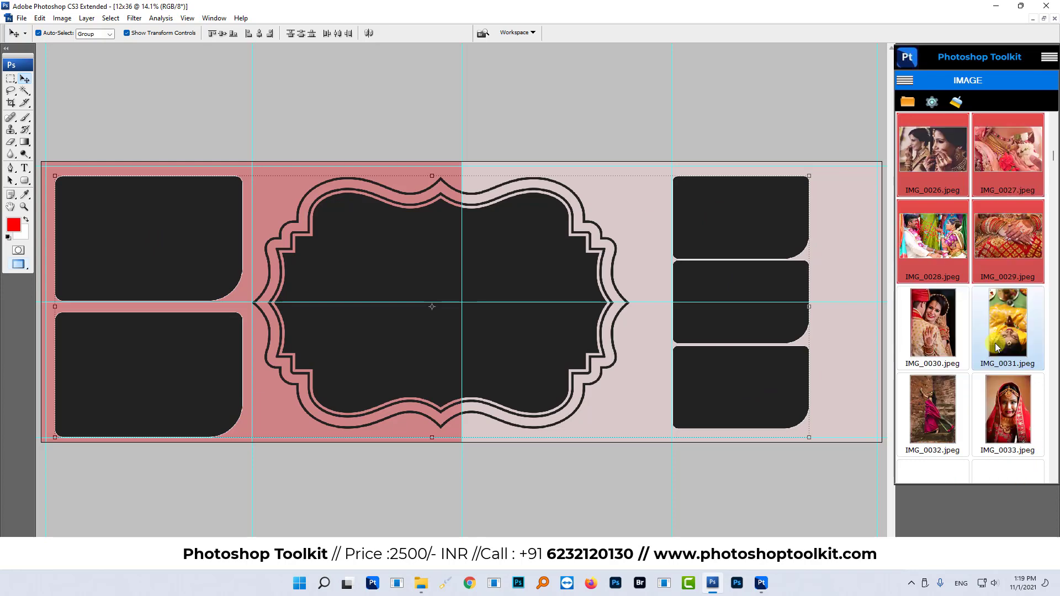
scroll(999, 345, down, 3)
scroll(997, 341, down, 3)
scroll(997, 341, down, 3)
scroll(998, 341, down, 3)
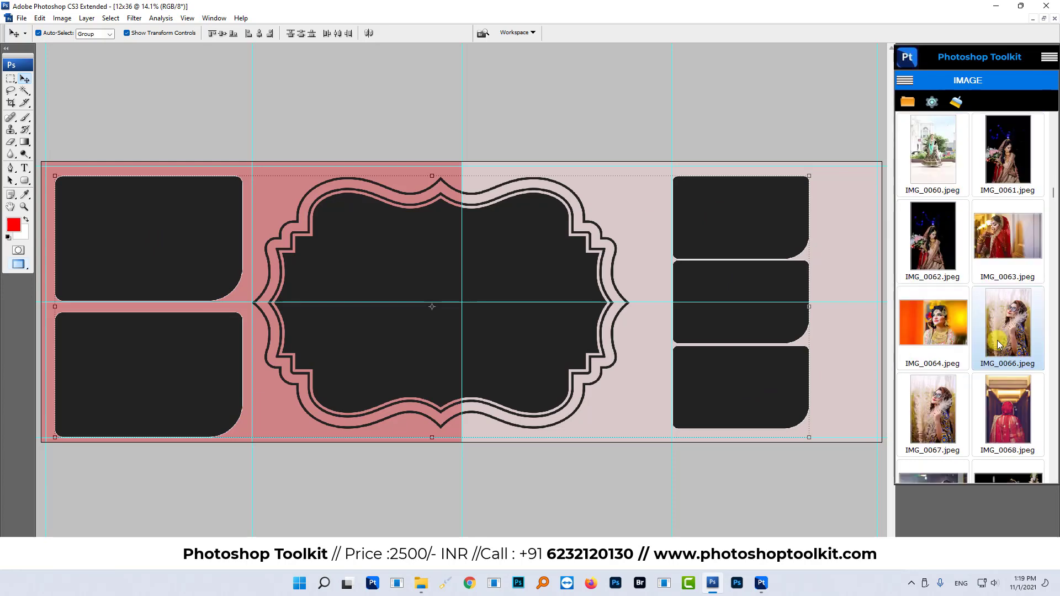
scroll(997, 341, down, 3)
ctrl+click(1012, 150)
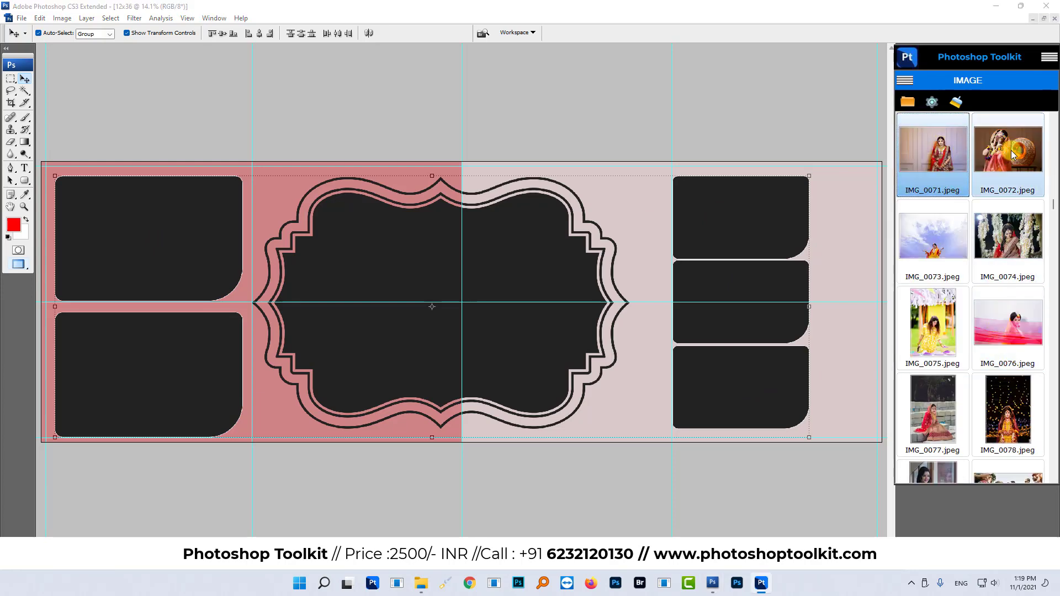
ctrl+click(939, 238)
ctrl+click(1005, 237)
ctrl+click(995, 328)
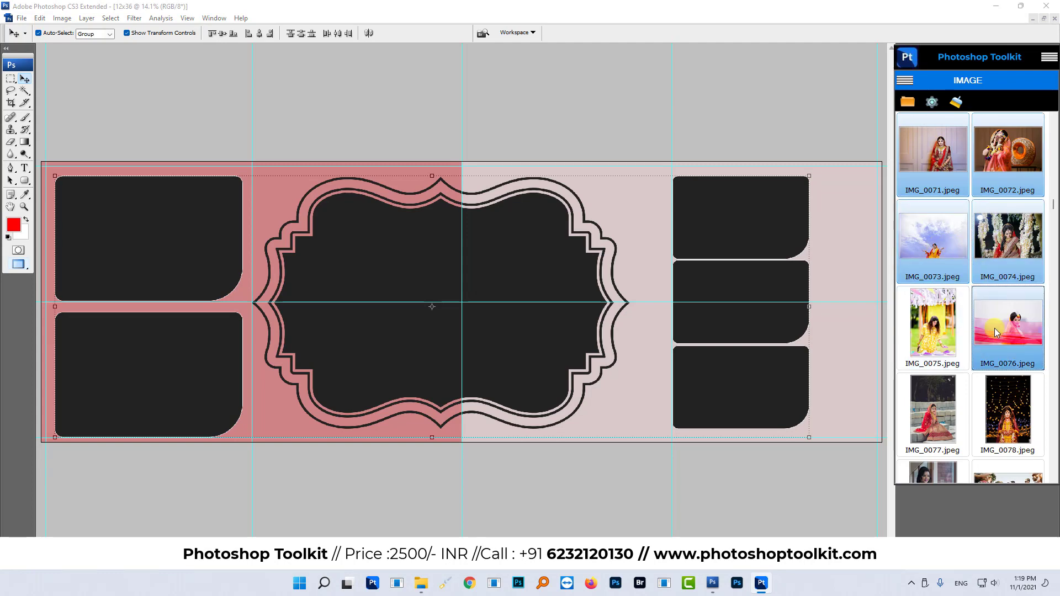
Add IMG_0080 to the chosen photos and run 02 Fill (Serial Number Wise)
scroll(995, 328, down, 1)
ctrl+click(1001, 411)
ctrl+click(1004, 414)
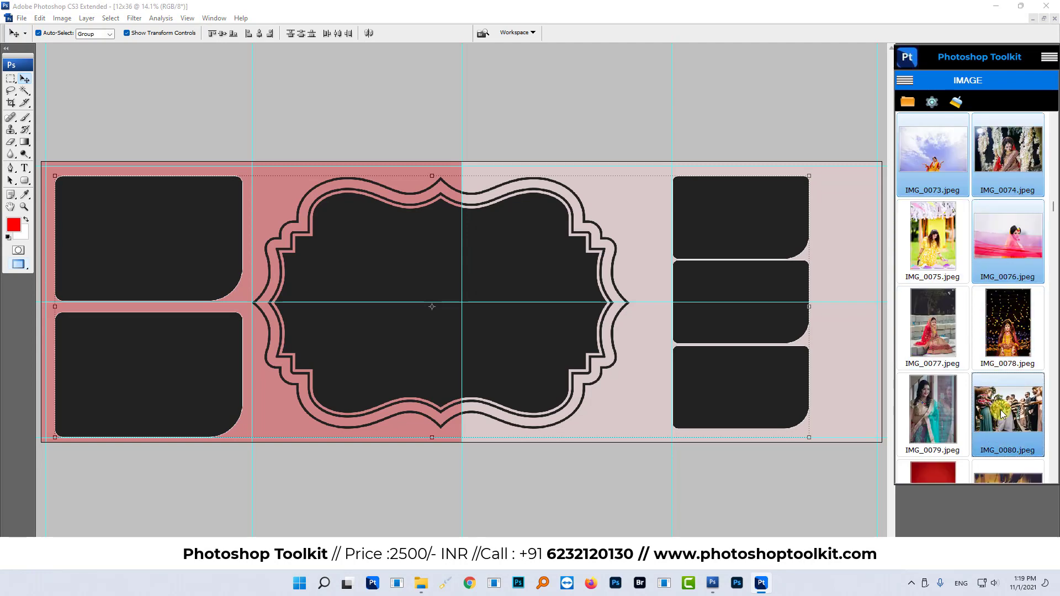
right_click(1009, 235)
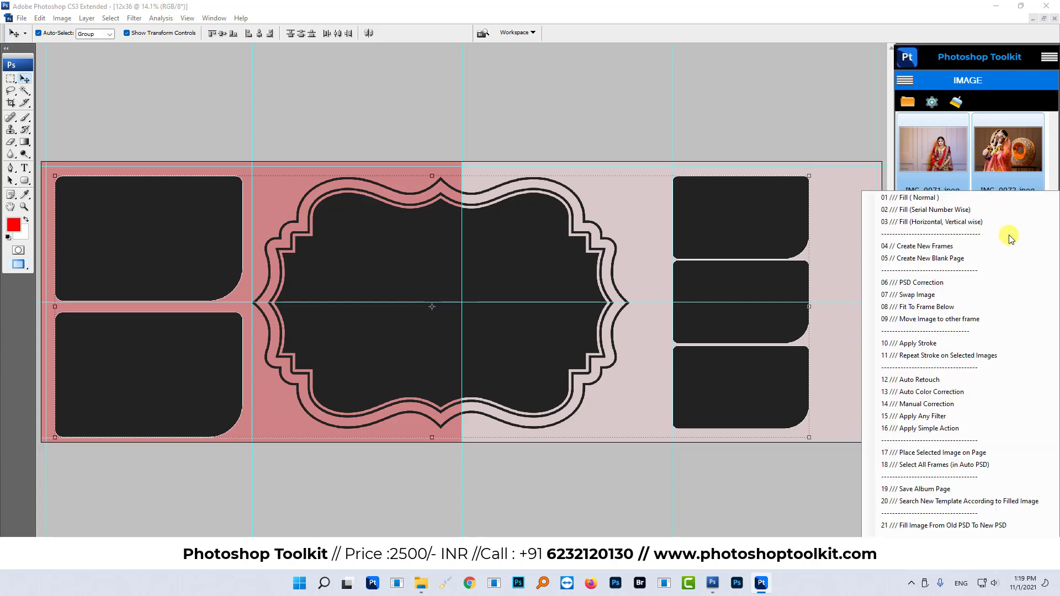
click(953, 210)
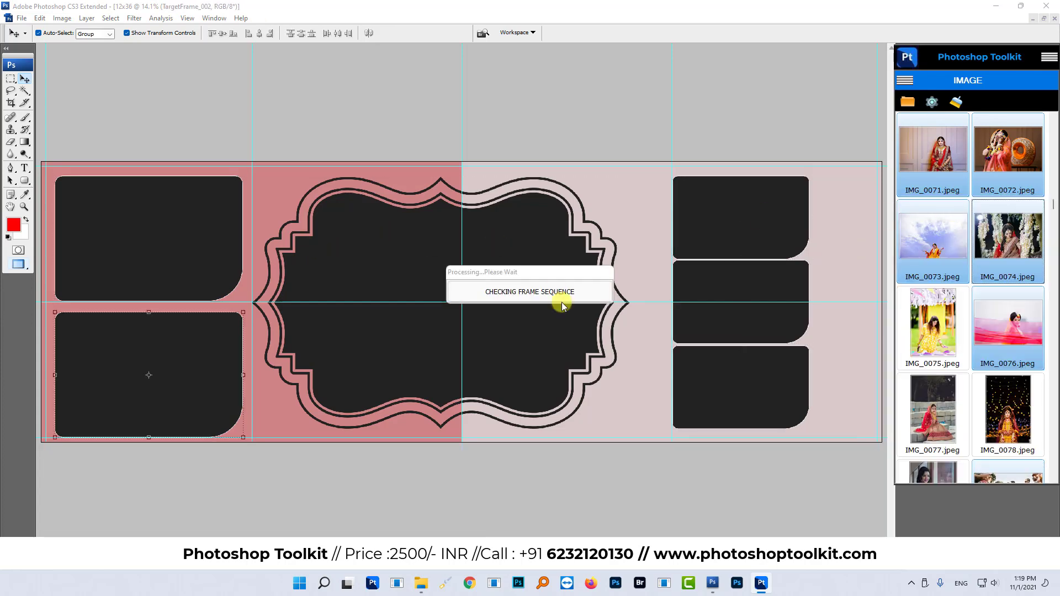